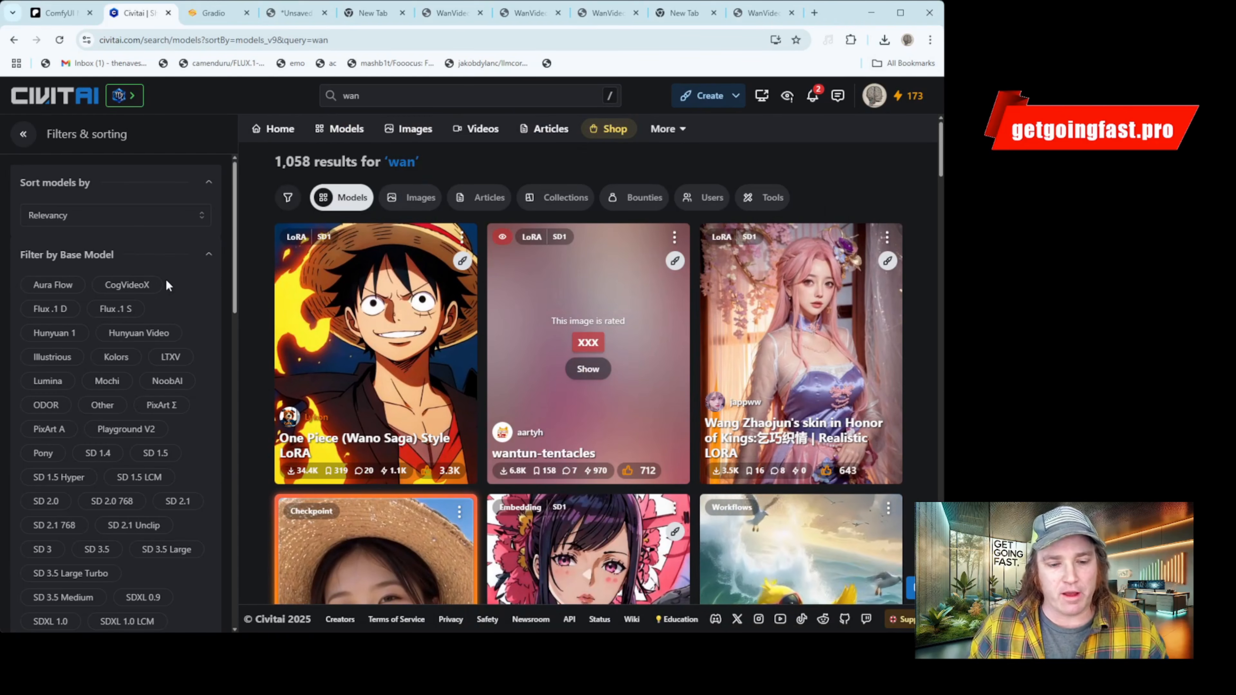
- Filter the "wan" model results by the Wan Video base model and browse the matching models
scroll(166, 285, down, 5)
click(158, 466)
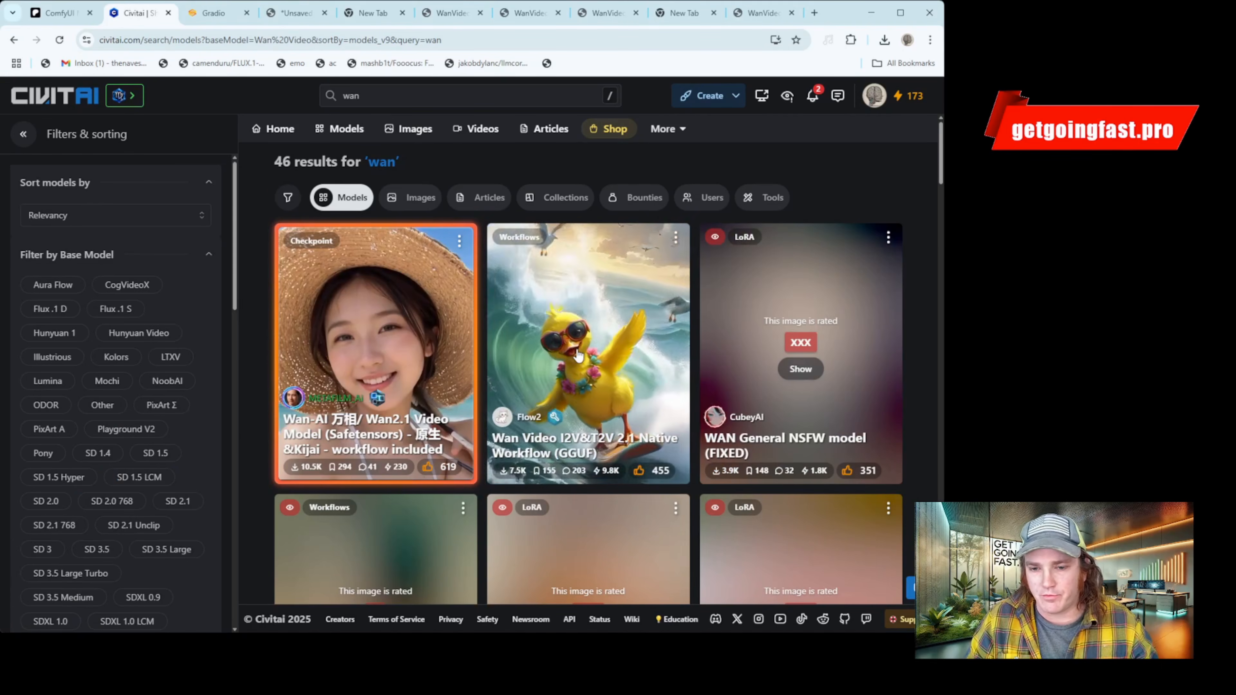
scroll(578, 356, down, 15)
scroll(546, 356, down, 5)
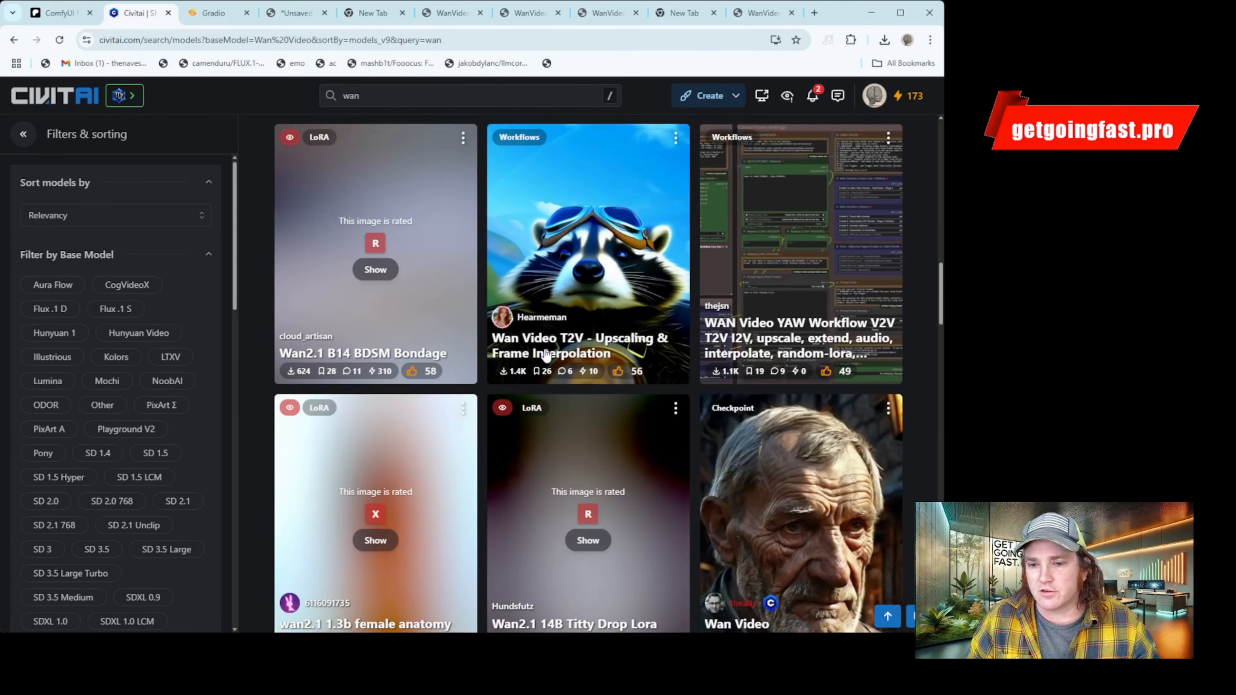
scroll(498, 194, down, 15)
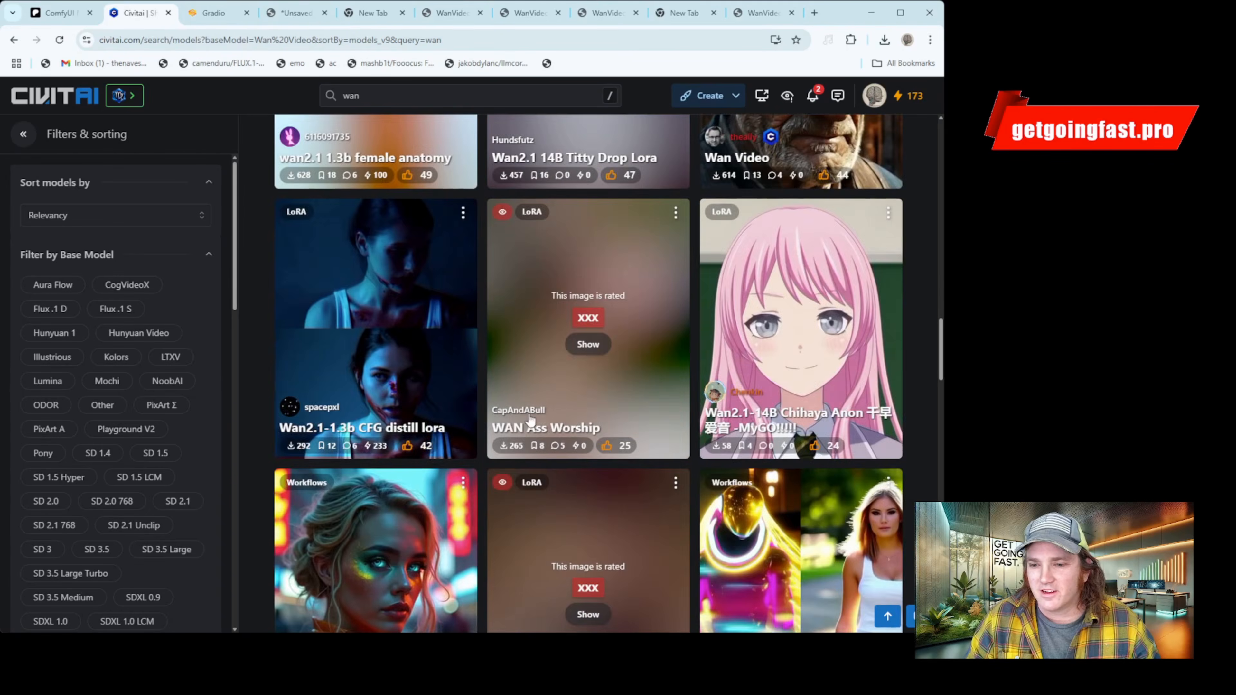
scroll(402, 416, down, 5)
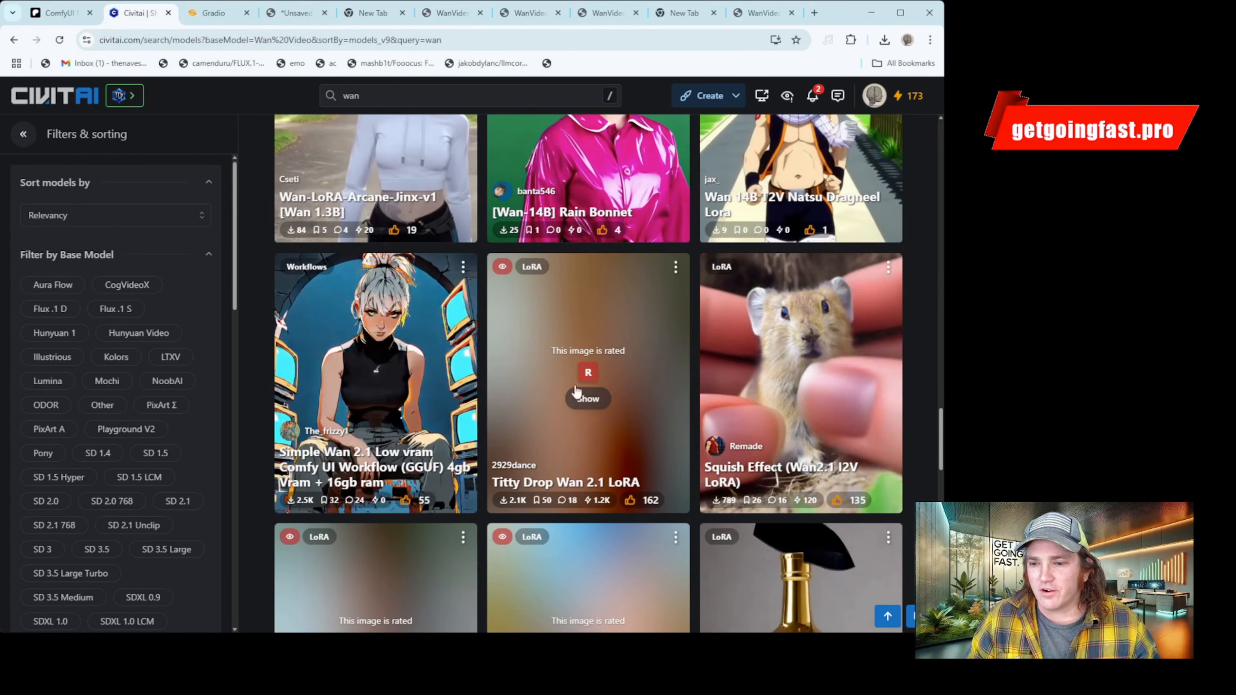
scroll(816, 284, down, 3)
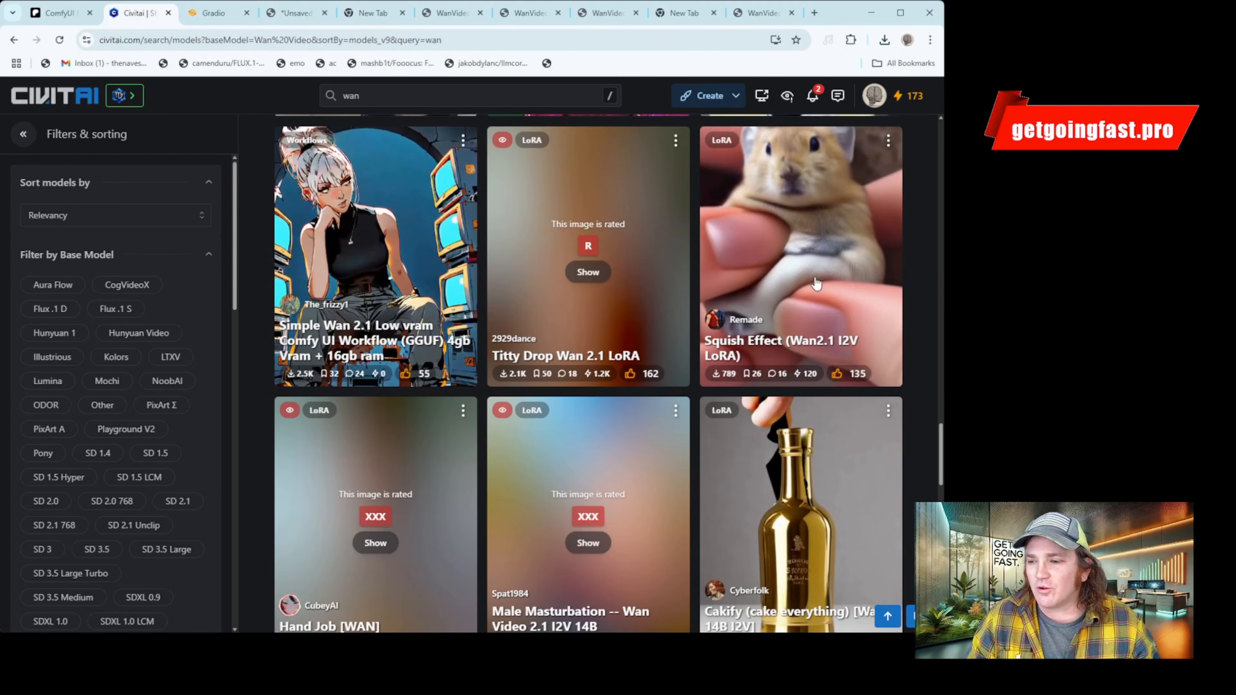
scroll(774, 346, up, 2)
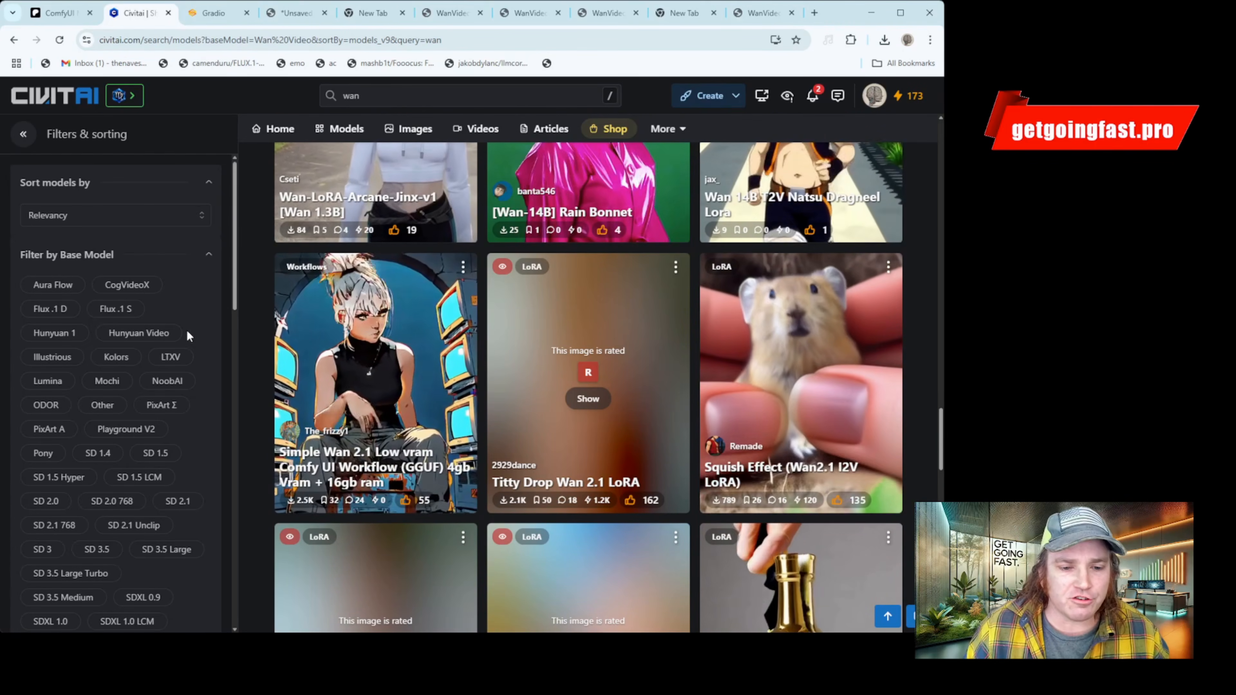
- Narrow the Wan Video results to the LoRA model type and look through the listed LoRAs
scroll(148, 311, down, 6)
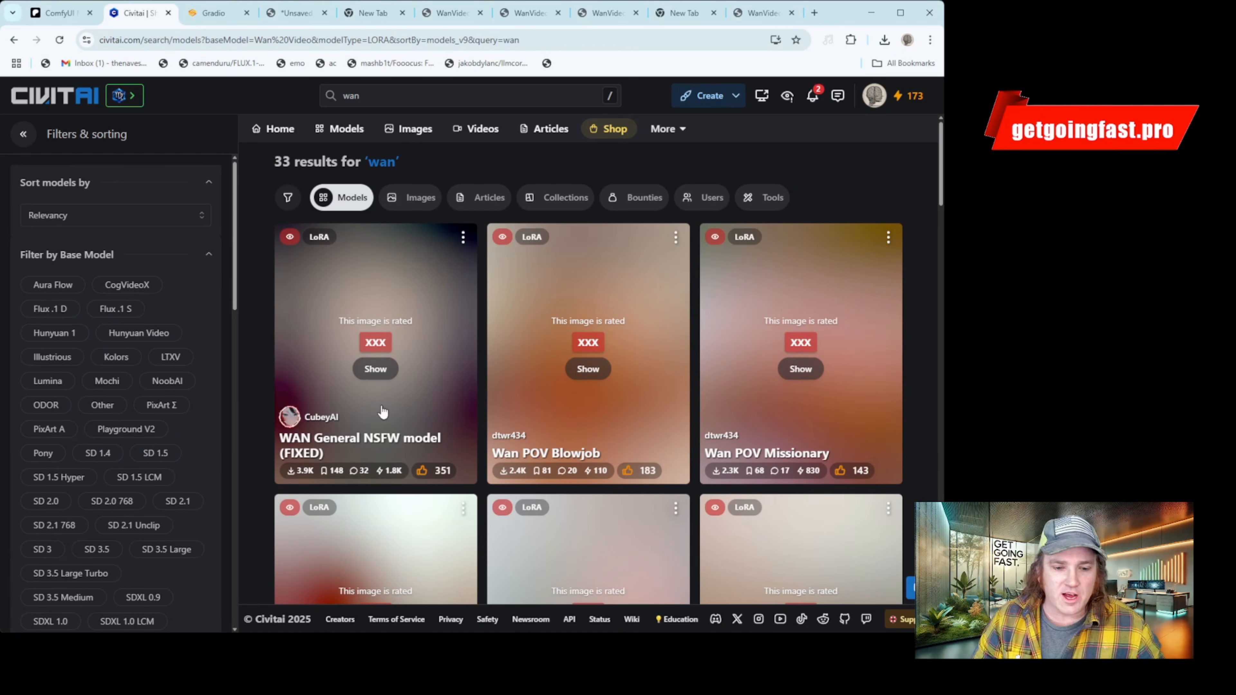
scroll(439, 400, down, 6)
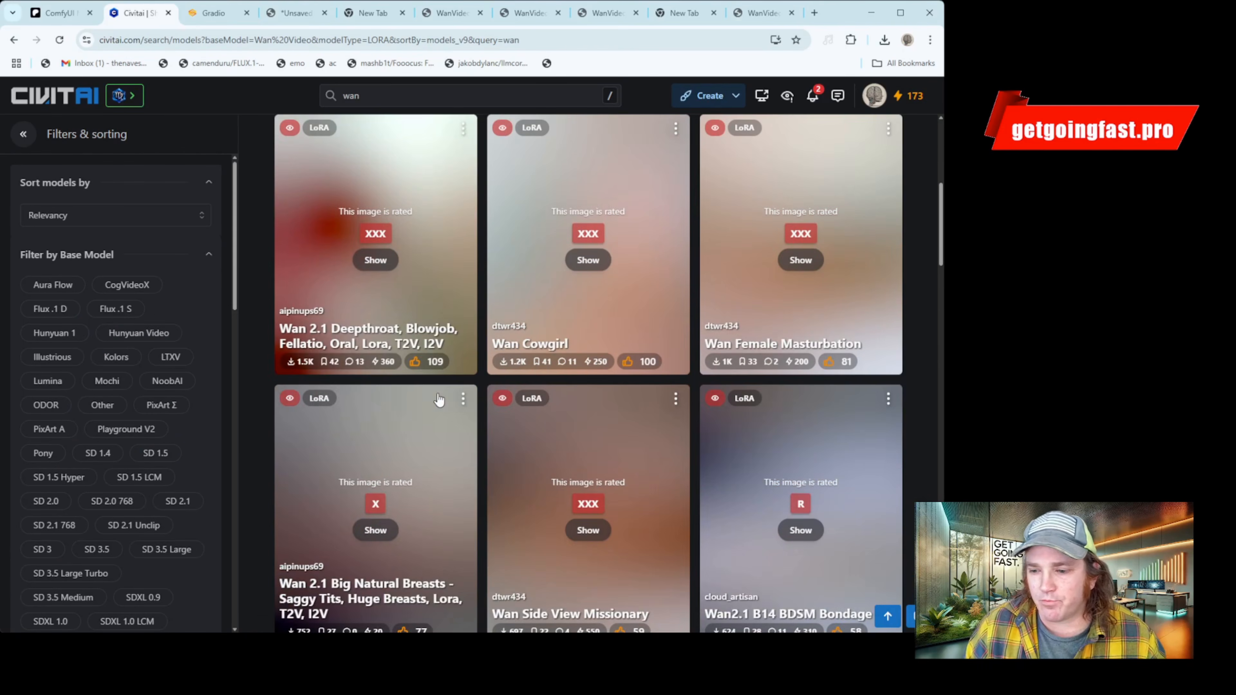
scroll(439, 400, down, 6)
scroll(440, 400, down, 6)
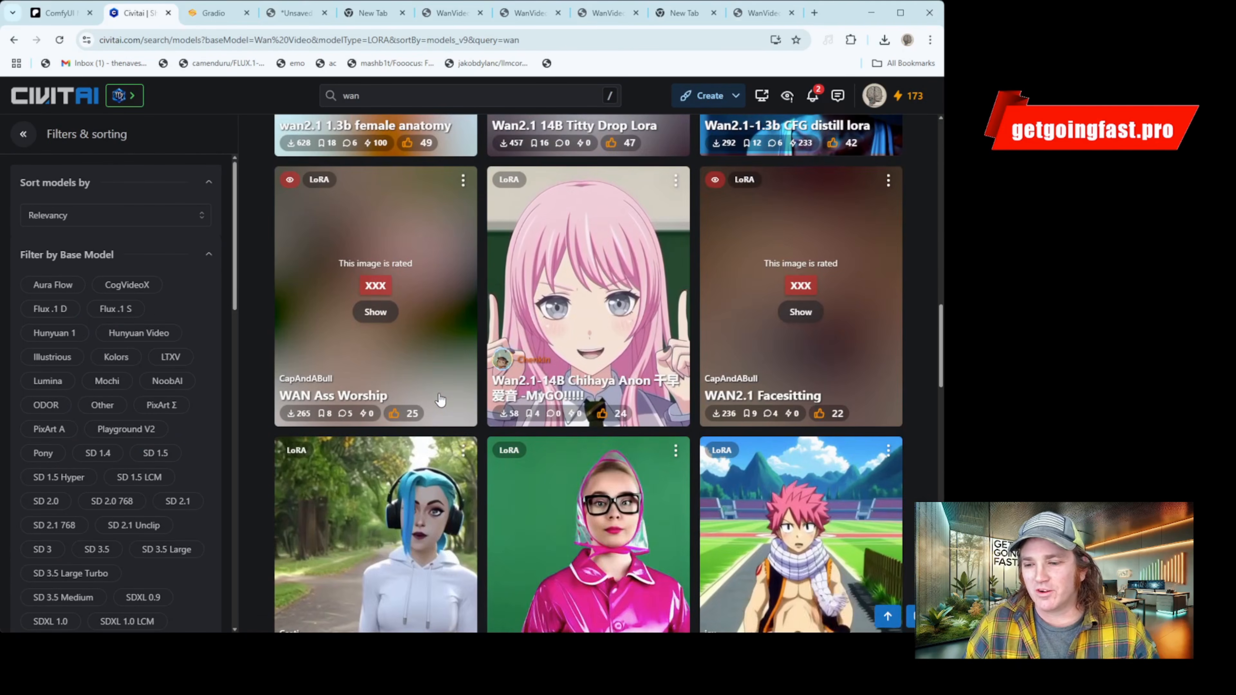
scroll(441, 400, up, 2)
scroll(441, 400, down, 4)
scroll(179, 369, down, 6)
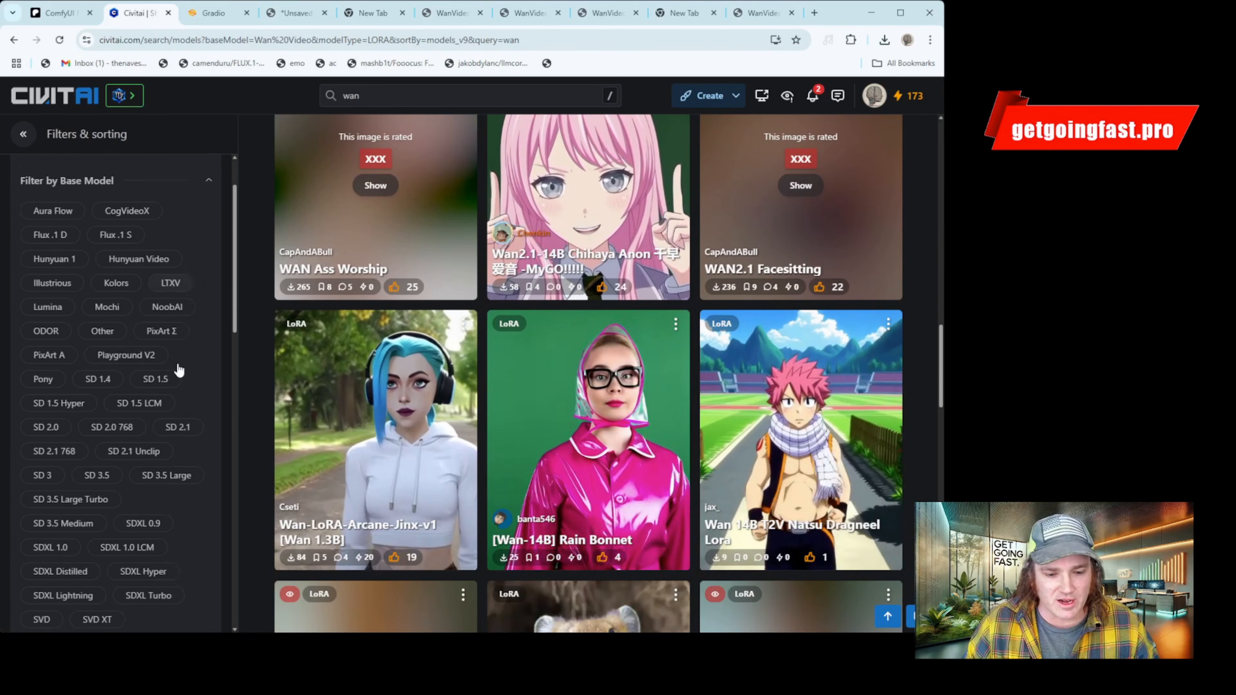
scroll(188, 413, up, 4)
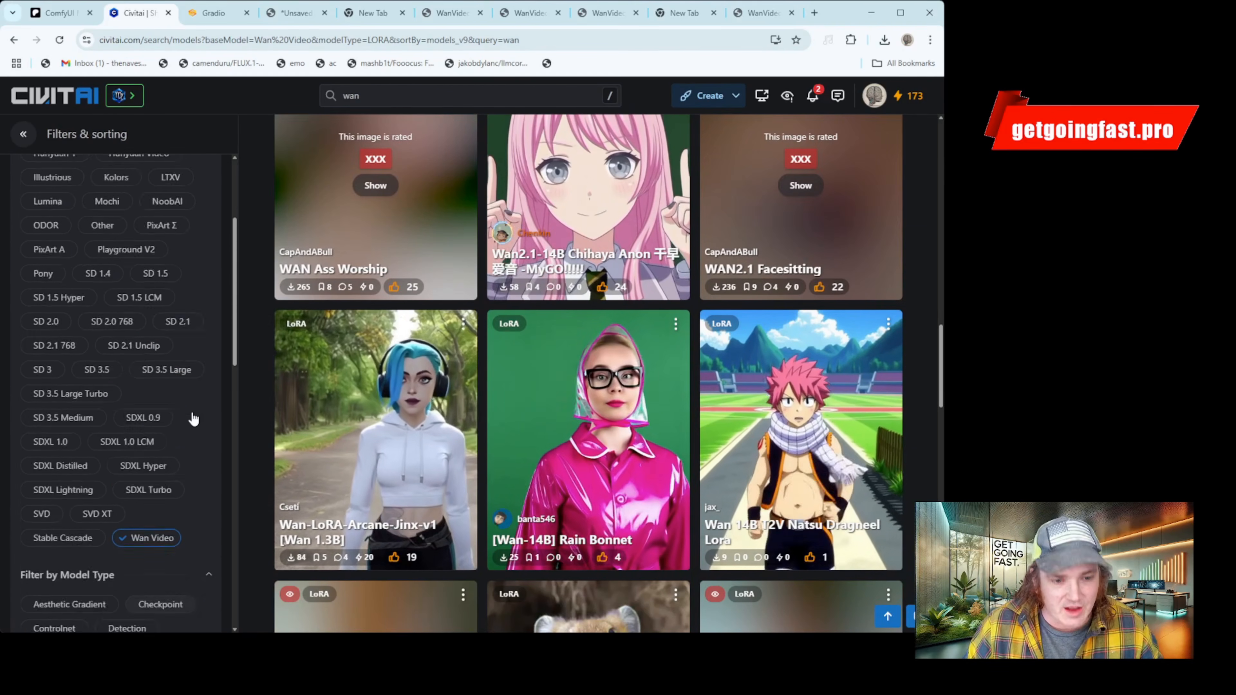
scroll(194, 418, up, 2)
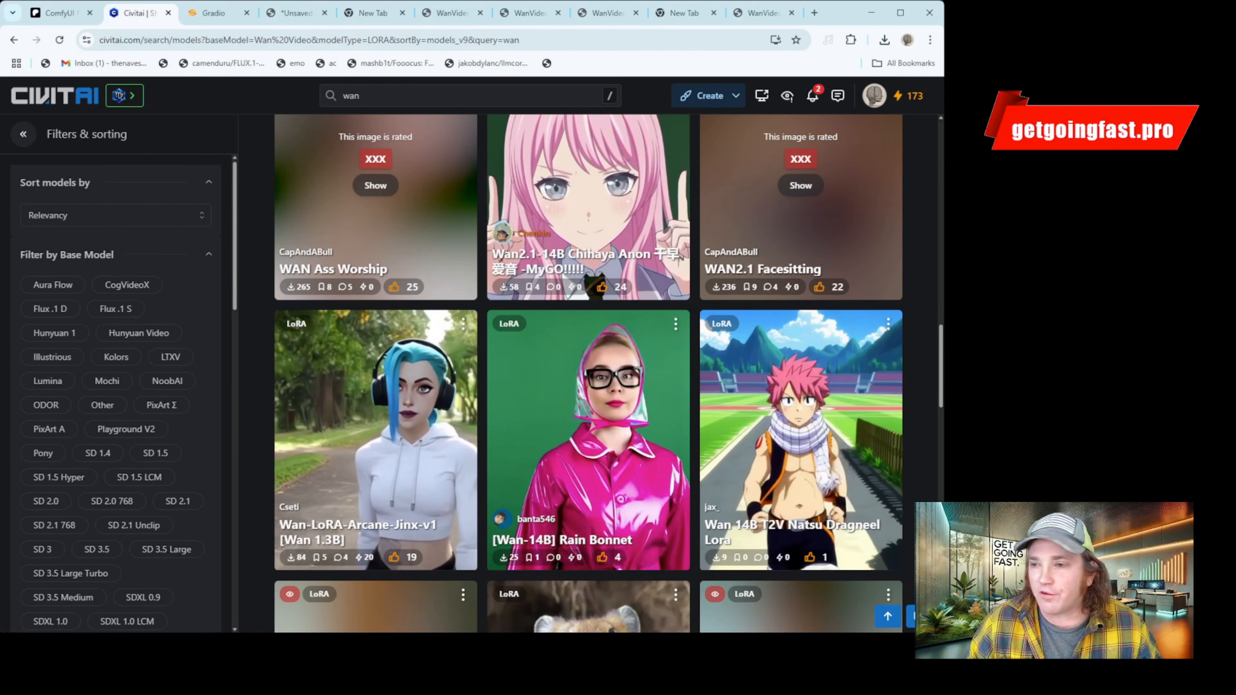
- Open your own Civitai profile and look over its overview page
click(888, 99)
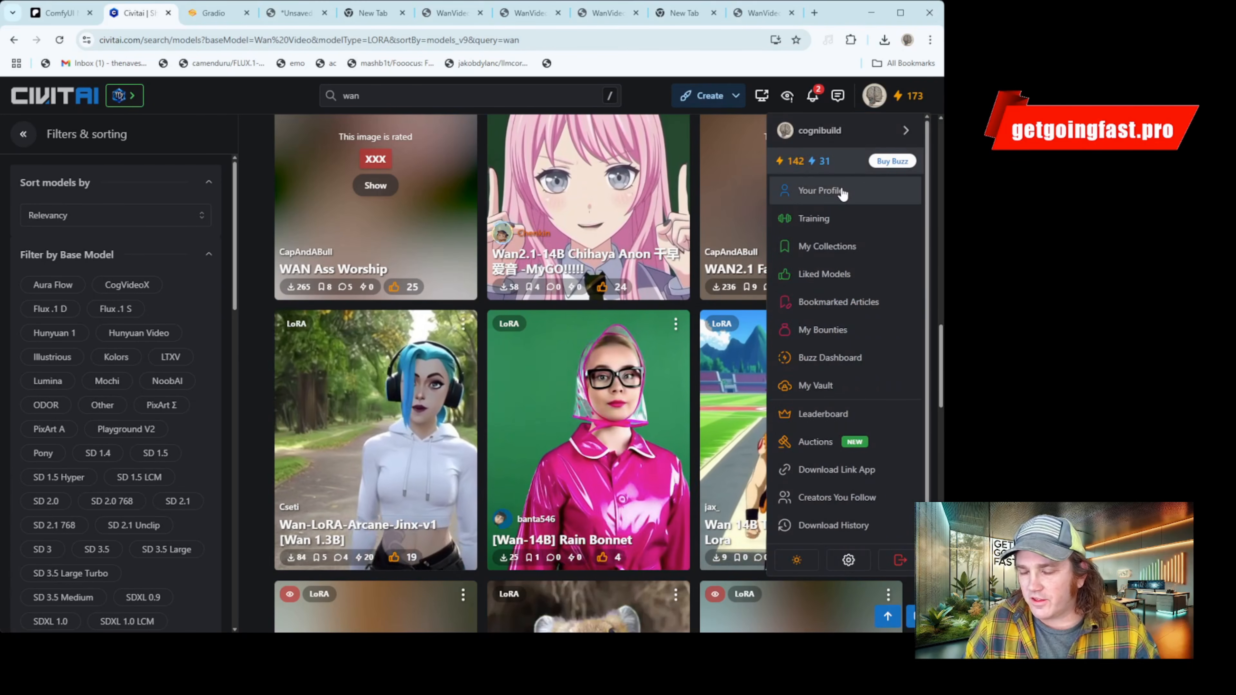
scroll(847, 276, down, 1)
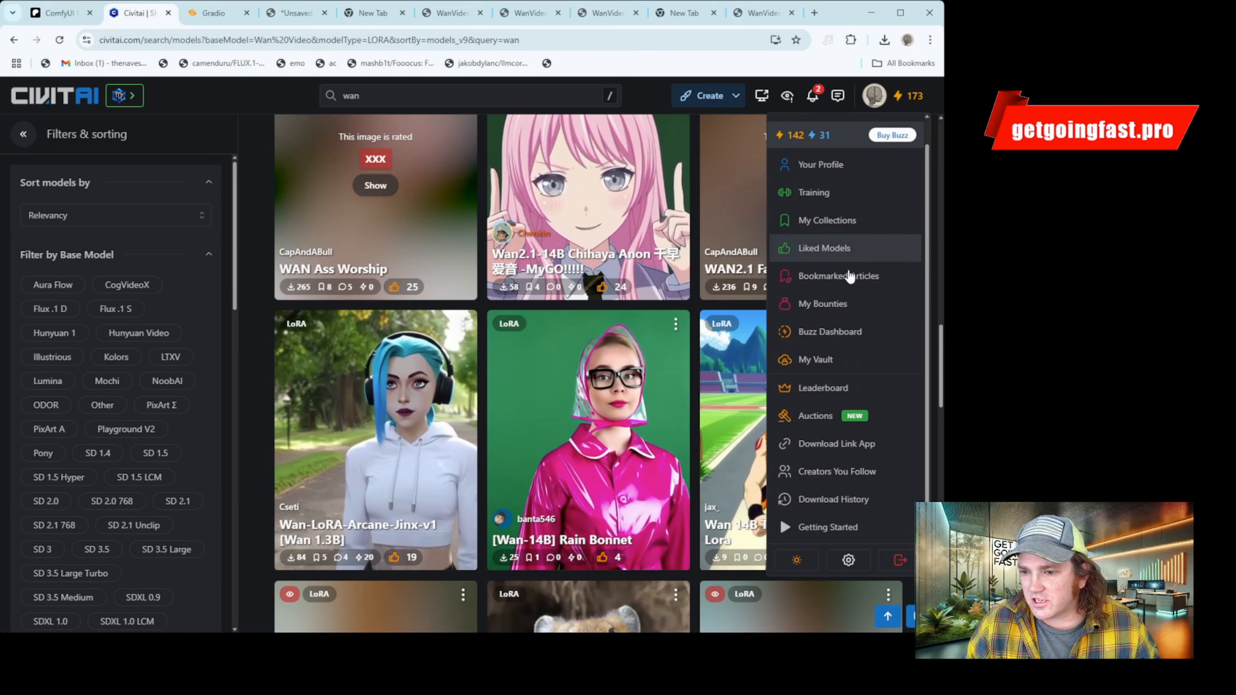
scroll(849, 276, up, 1)
click(827, 189)
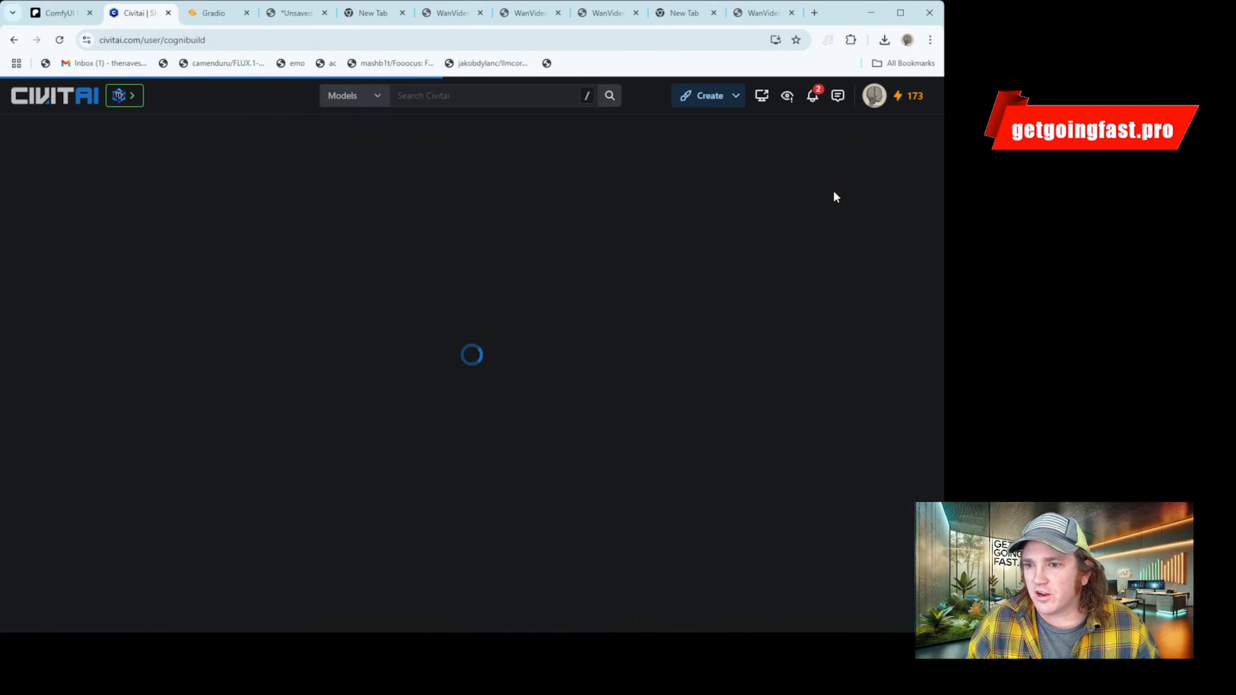
scroll(511, 330, down, 7)
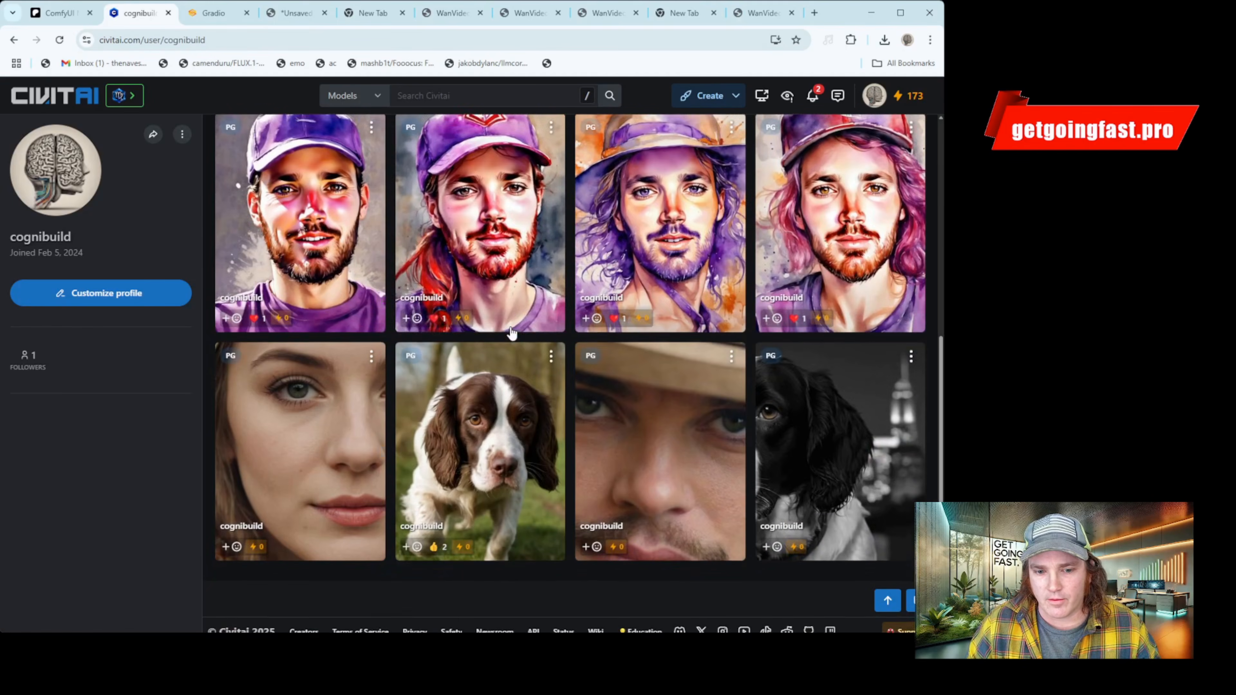
scroll(648, 228, up, 7)
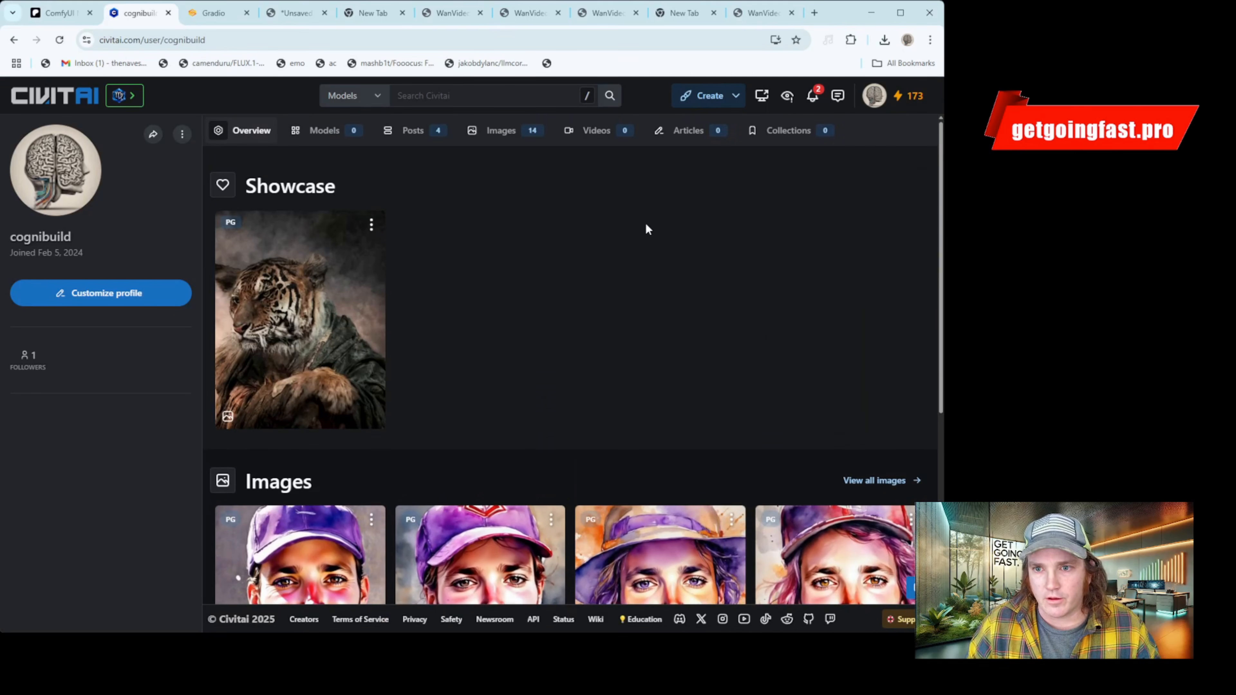
- Open the account settings and turn off the X and XXX browsing levels under content moderation
click(876, 104)
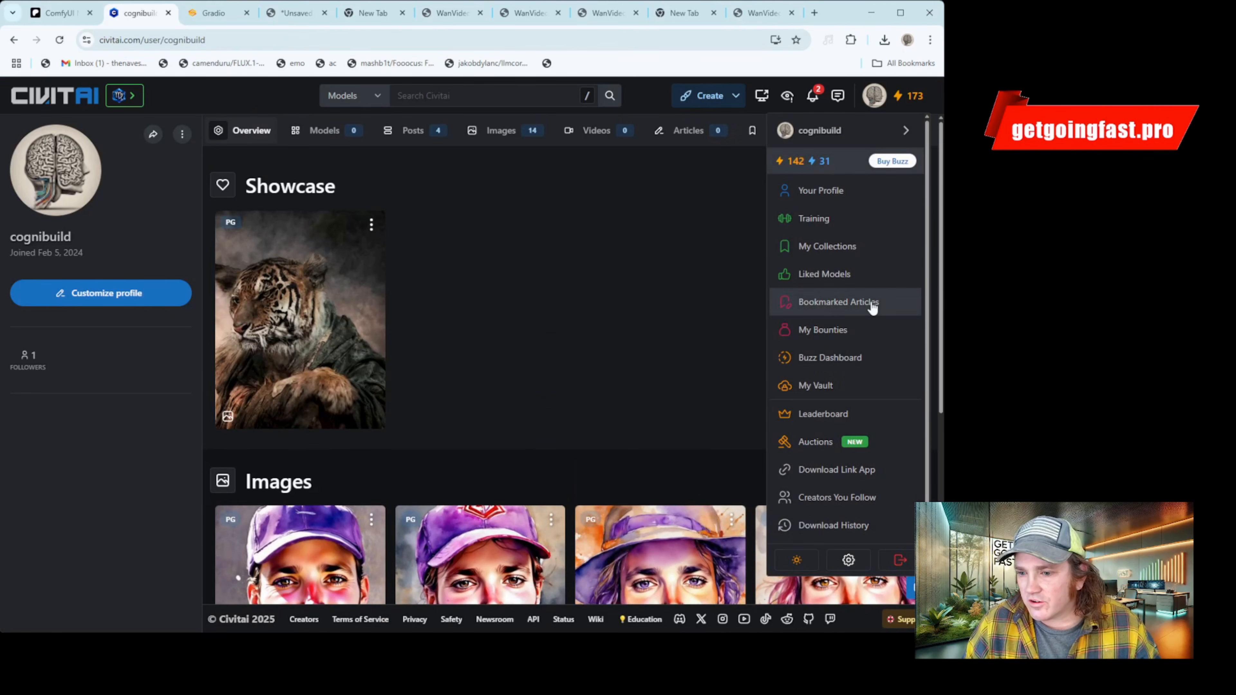
scroll(865, 410, down, 1)
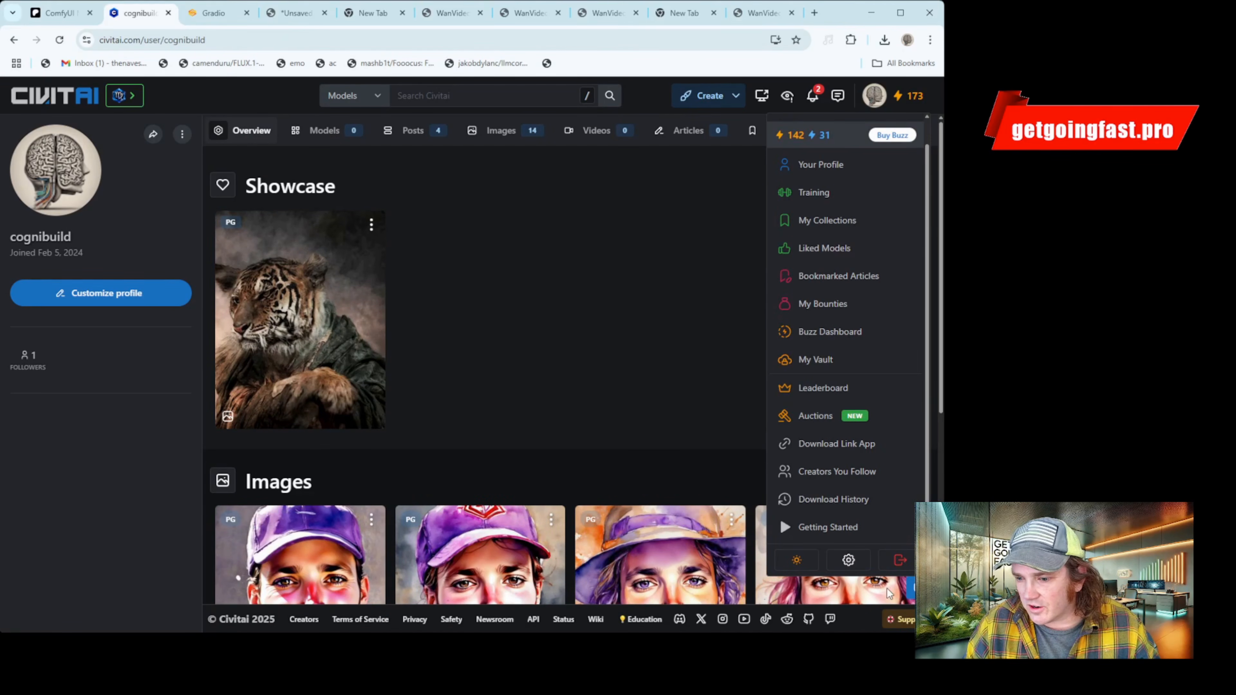
click(849, 561)
scroll(516, 352, down, 6)
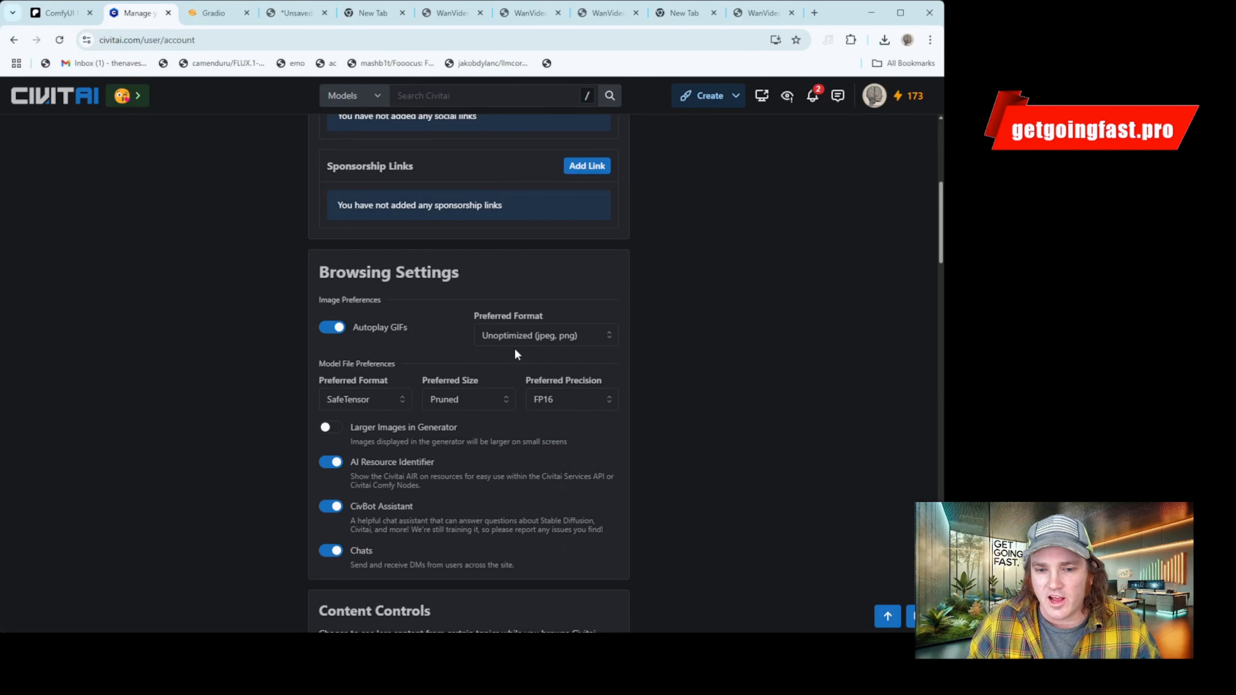
scroll(416, 491, down, 5)
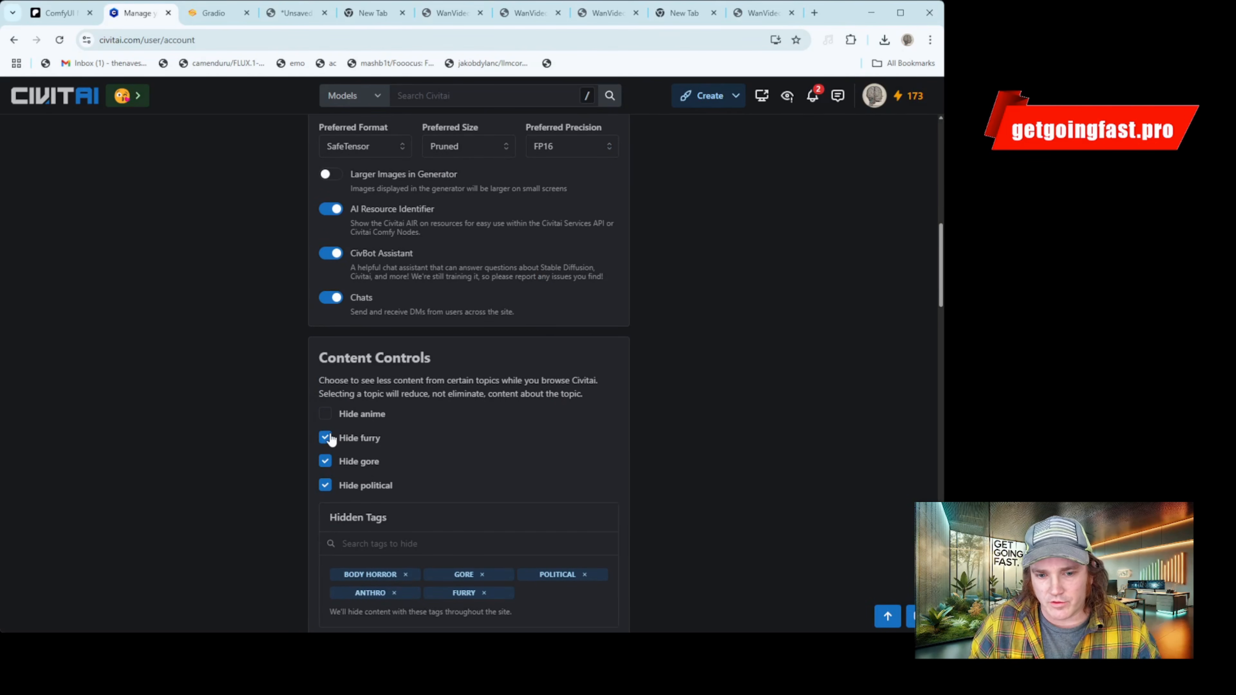
scroll(347, 342, up, 3)
scroll(347, 342, down, 8)
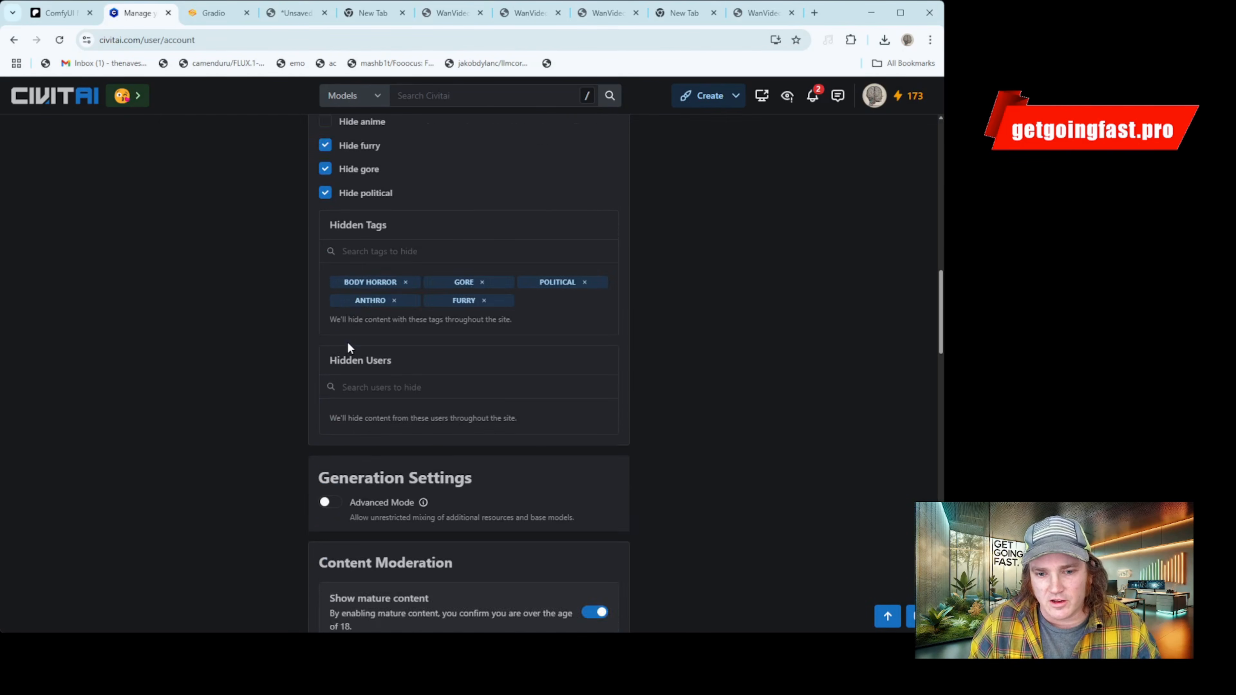
scroll(348, 342, down, 9)
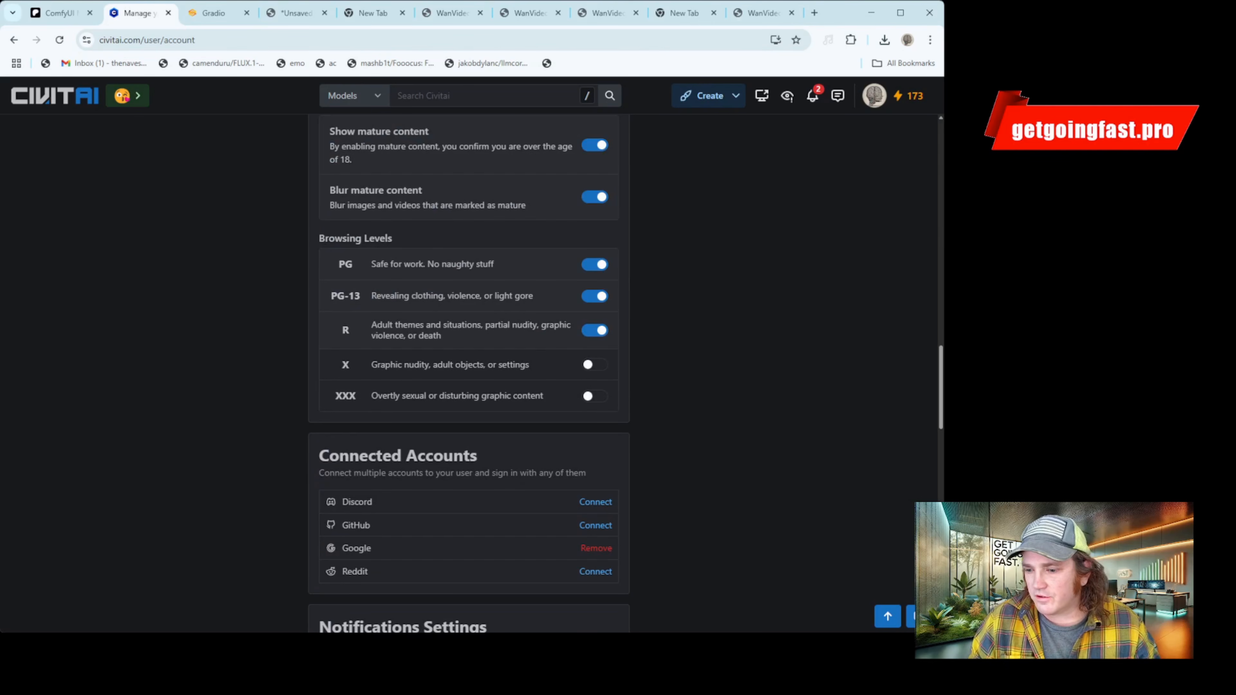
- Search the site's models for "wan" from the account settings page and glance over the results
scroll(517, 305, up, 20)
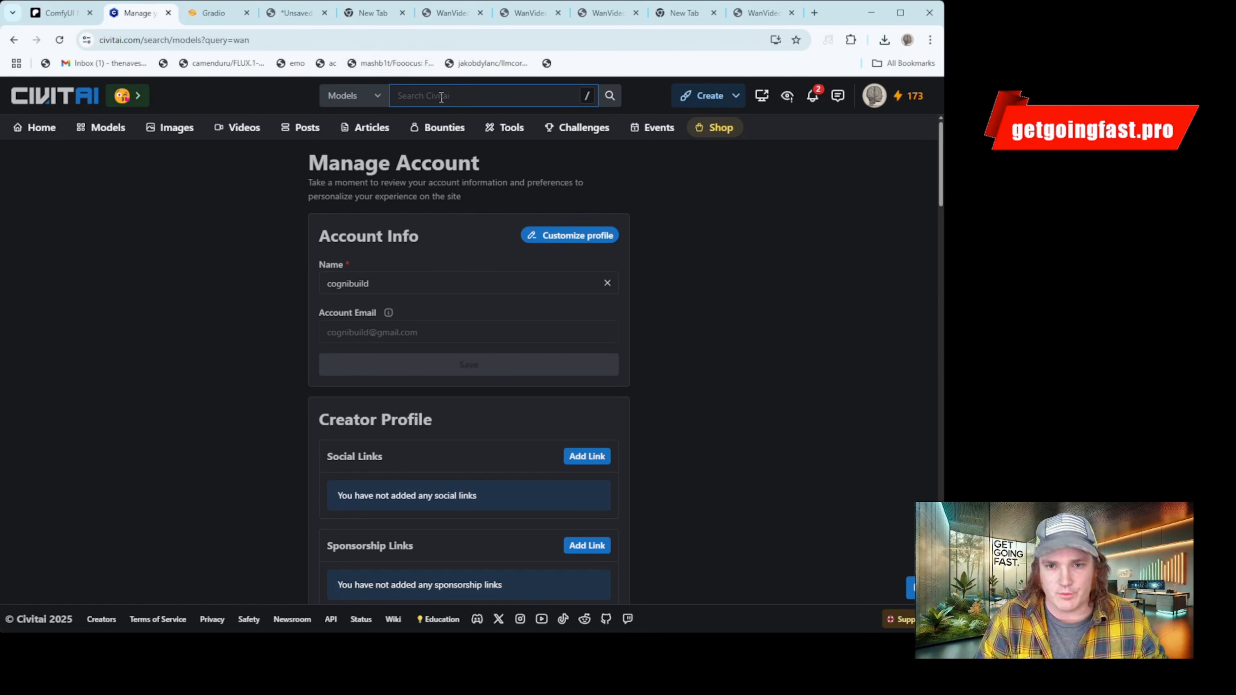
scroll(674, 412, down, 5)
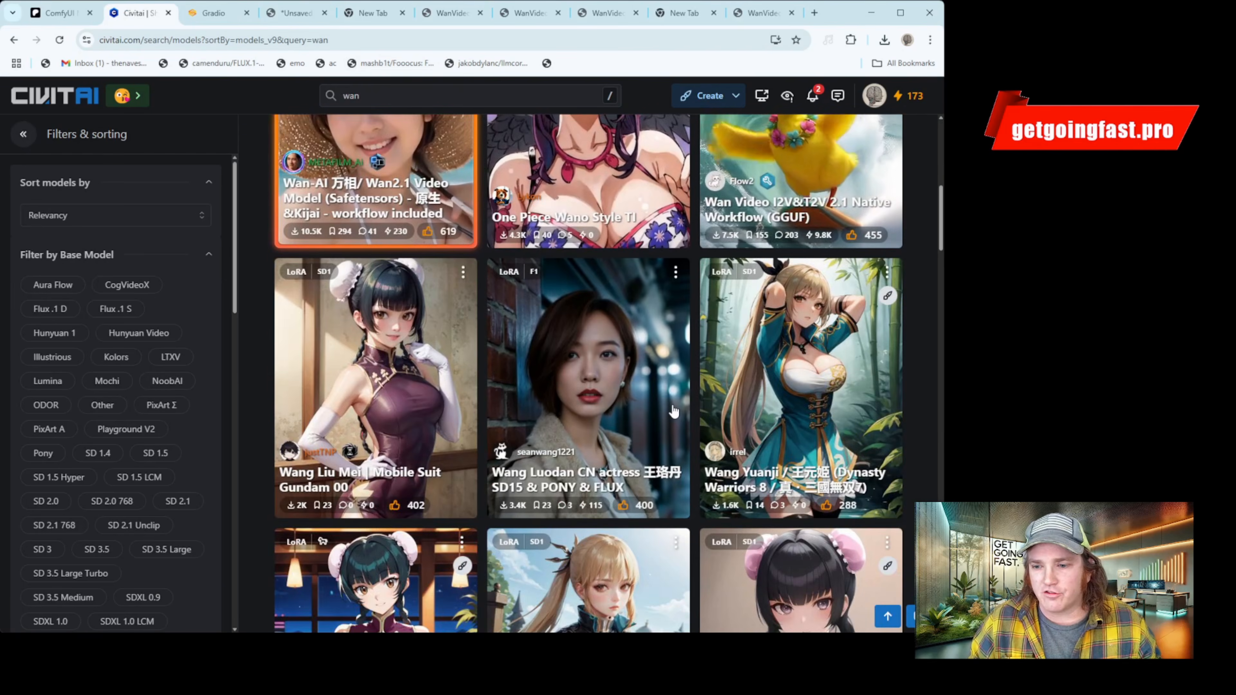
scroll(674, 411, up, 10)
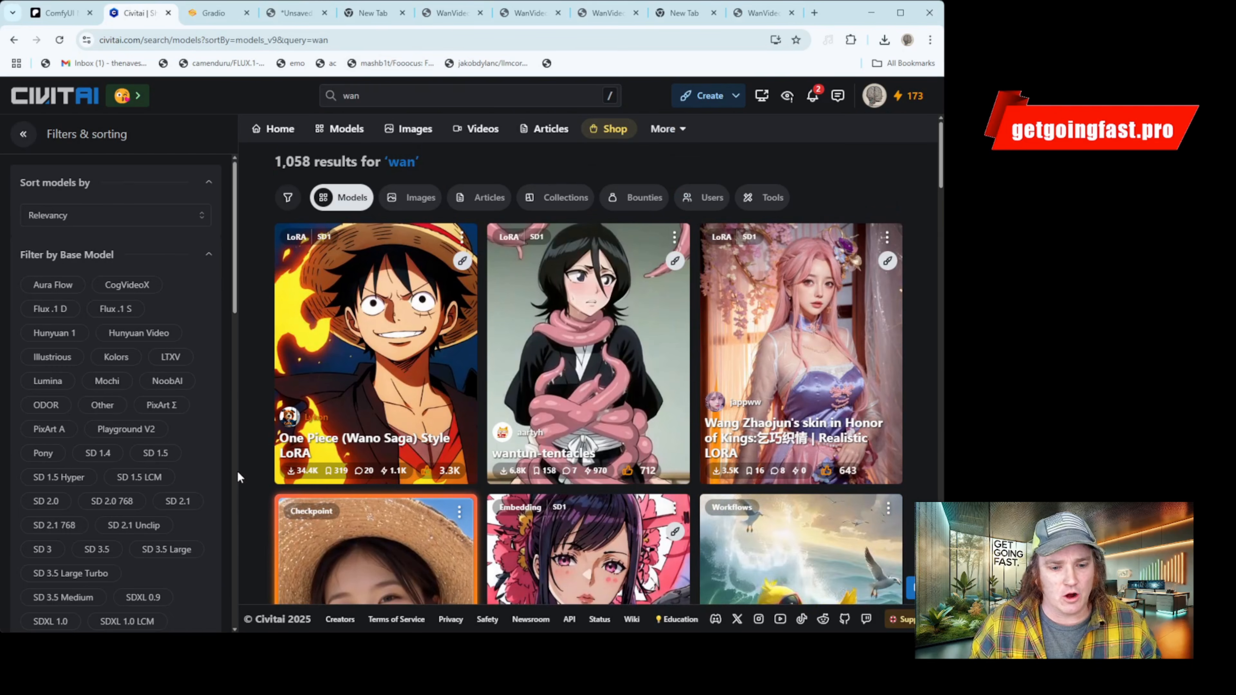
- Filter the search results by the Wan Video base model and the LoRA model type
scroll(191, 453, down, 5)
click(146, 464)
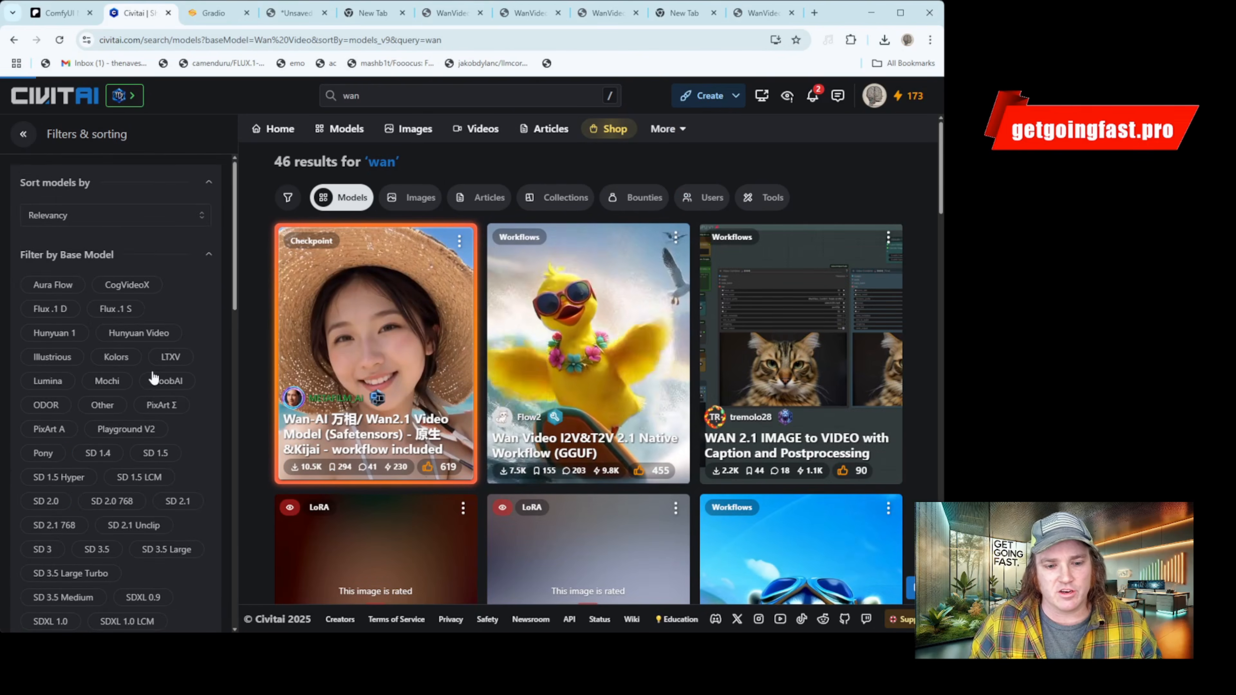
scroll(149, 370, down, 5)
scroll(167, 374, down, 3)
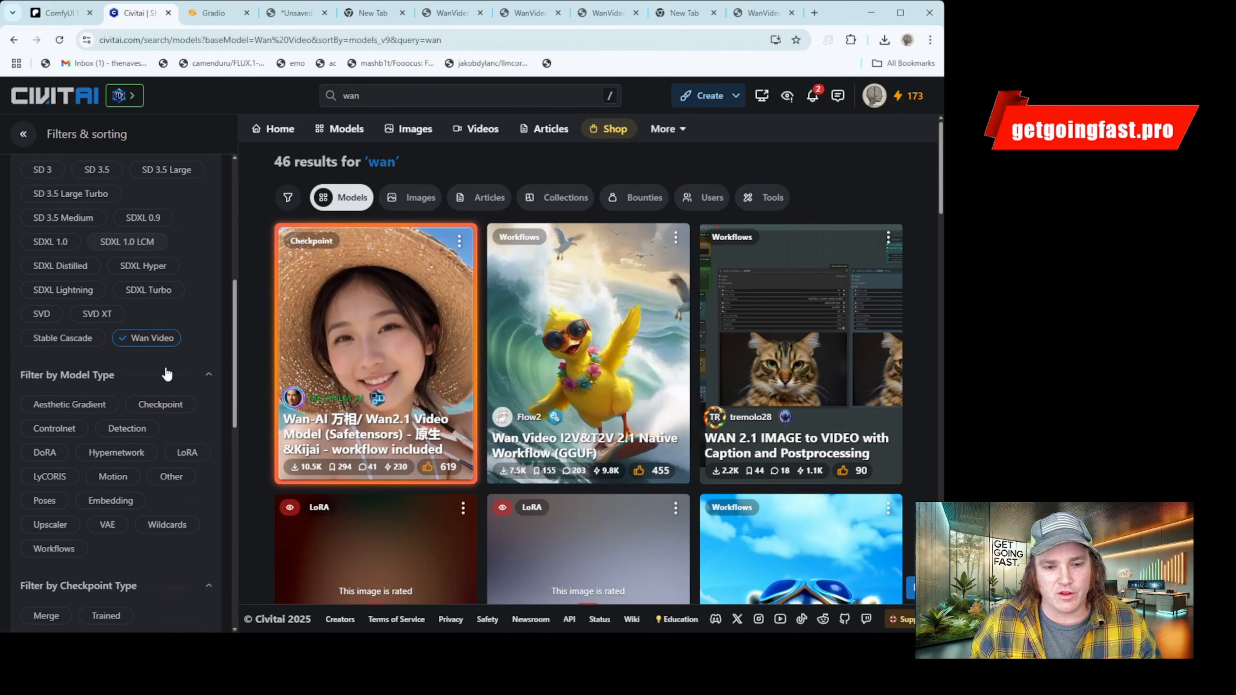
click(187, 453)
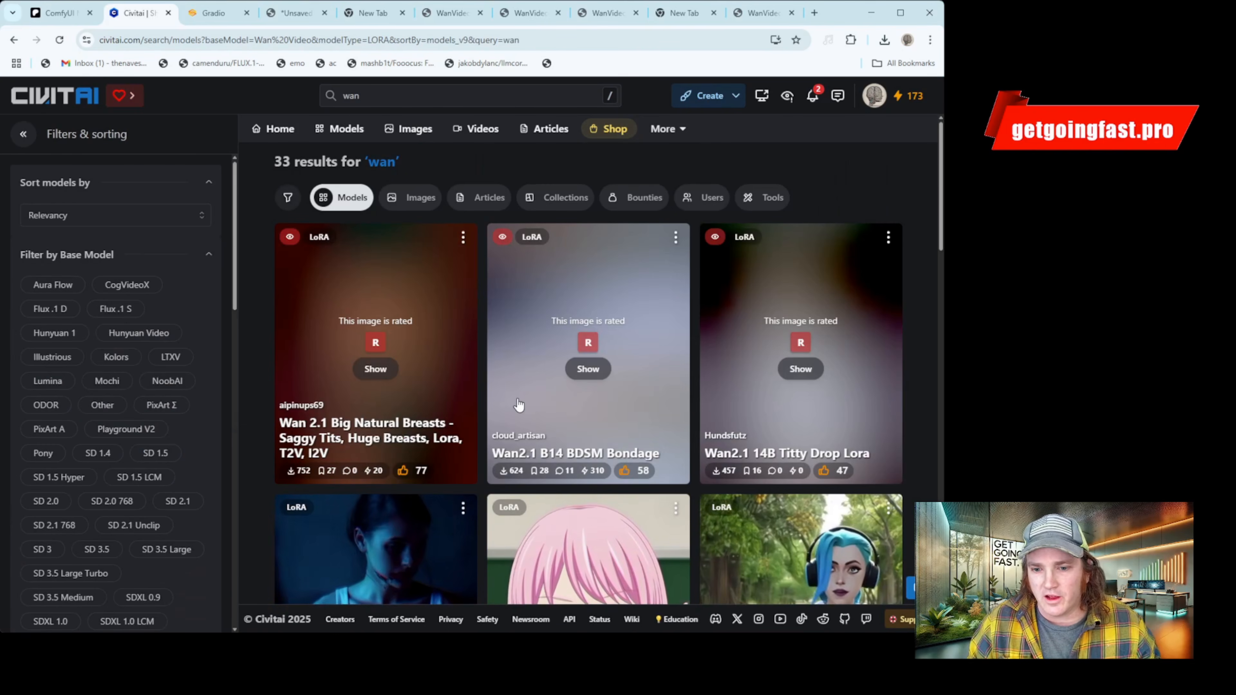
- Find the Squish Effect (Wan2.1 I2V LoRA) in the results, open its page and view more of its sample videos
scroll(518, 404, down, 5)
scroll(519, 404, down, 14)
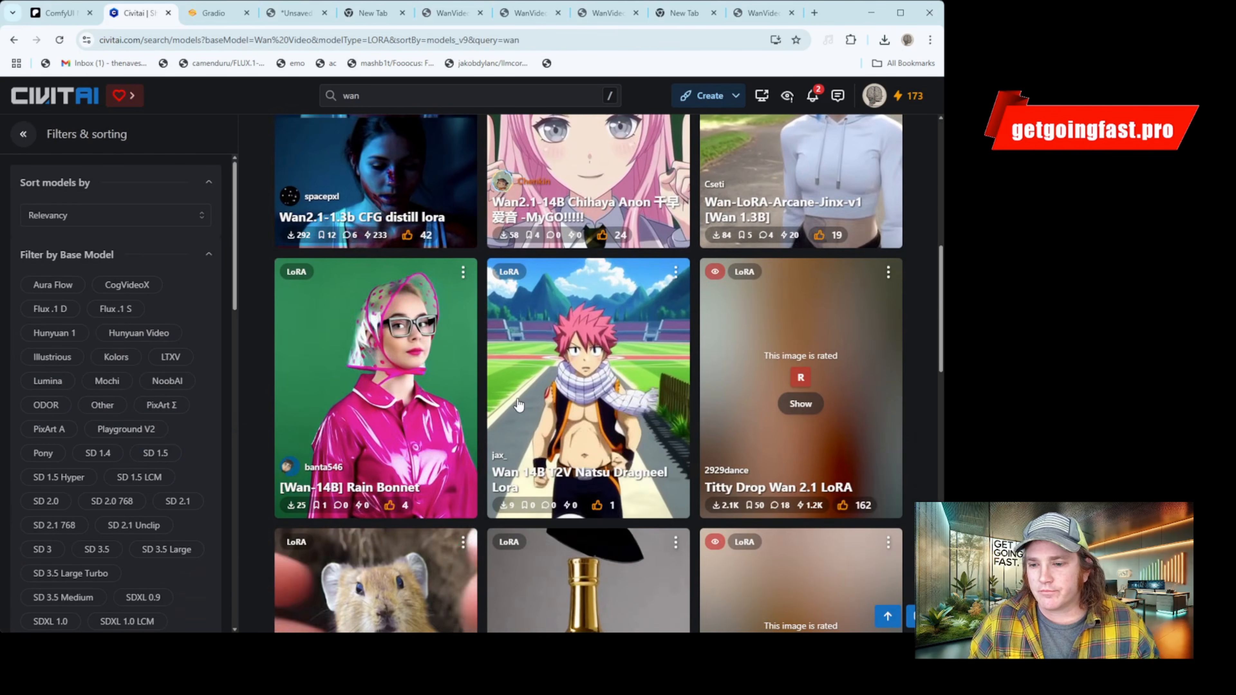
scroll(519, 403, down, 2)
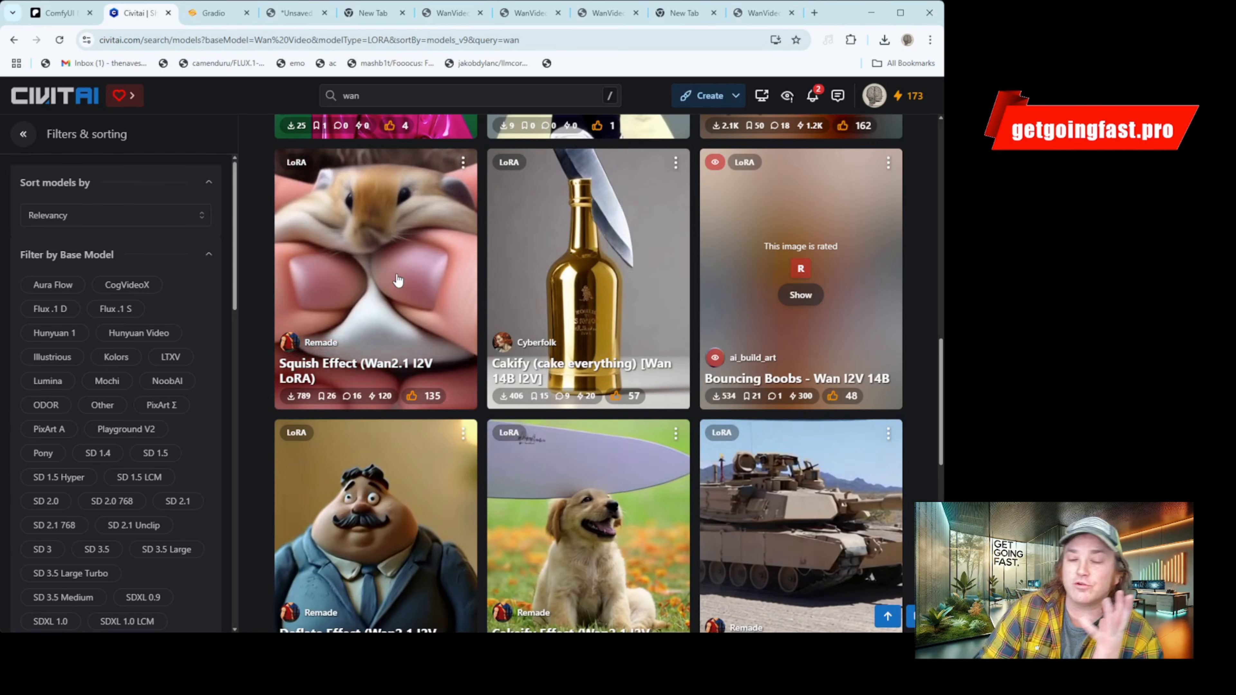
click(398, 280)
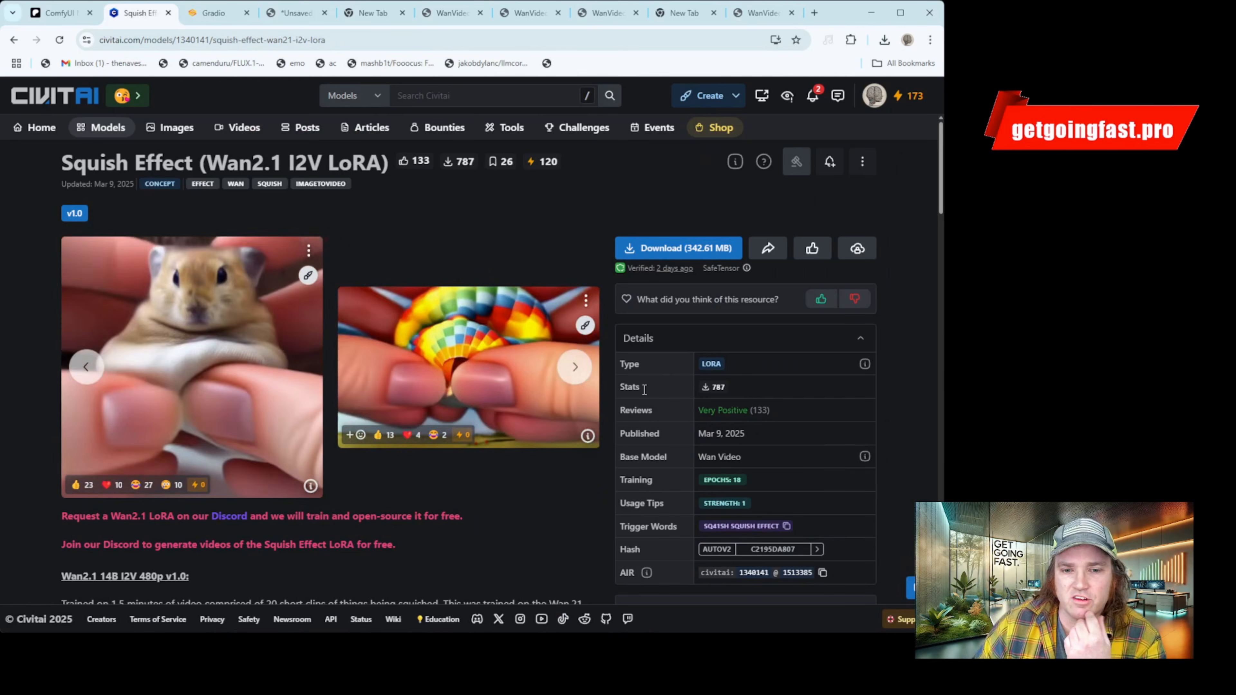
click(575, 369)
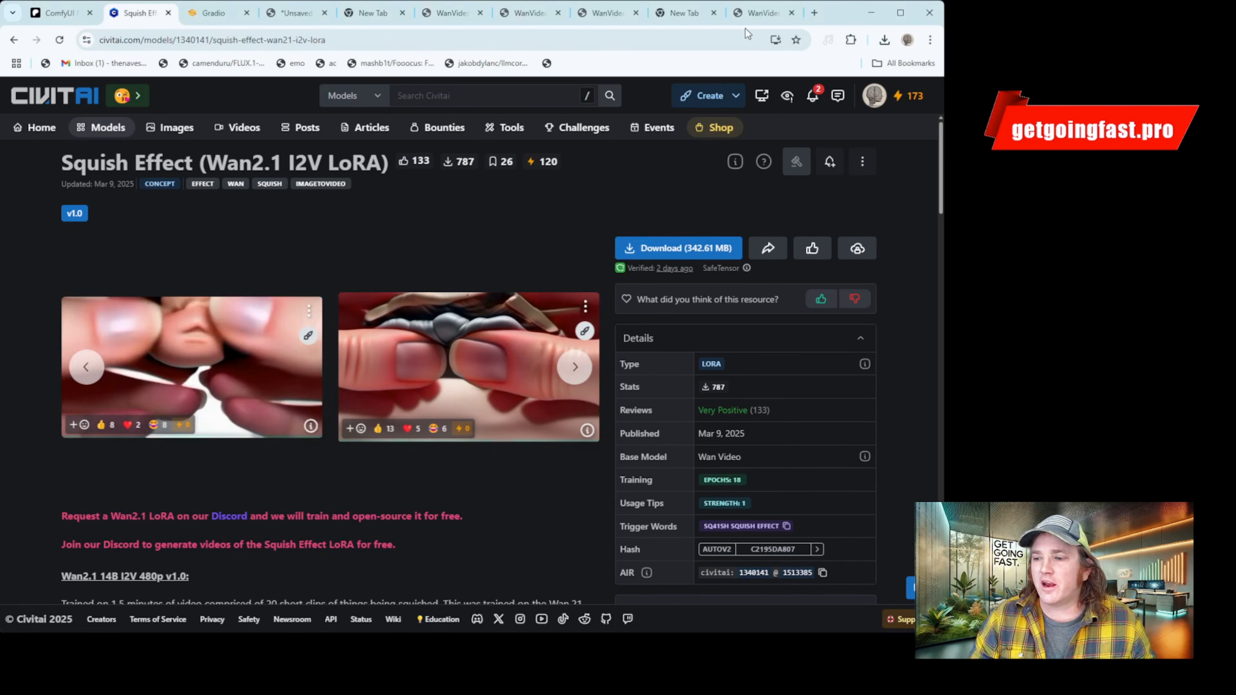
- Switch to the open video WanVideo2_1_00058.mp4 and play it from the beginning
click(760, 13)
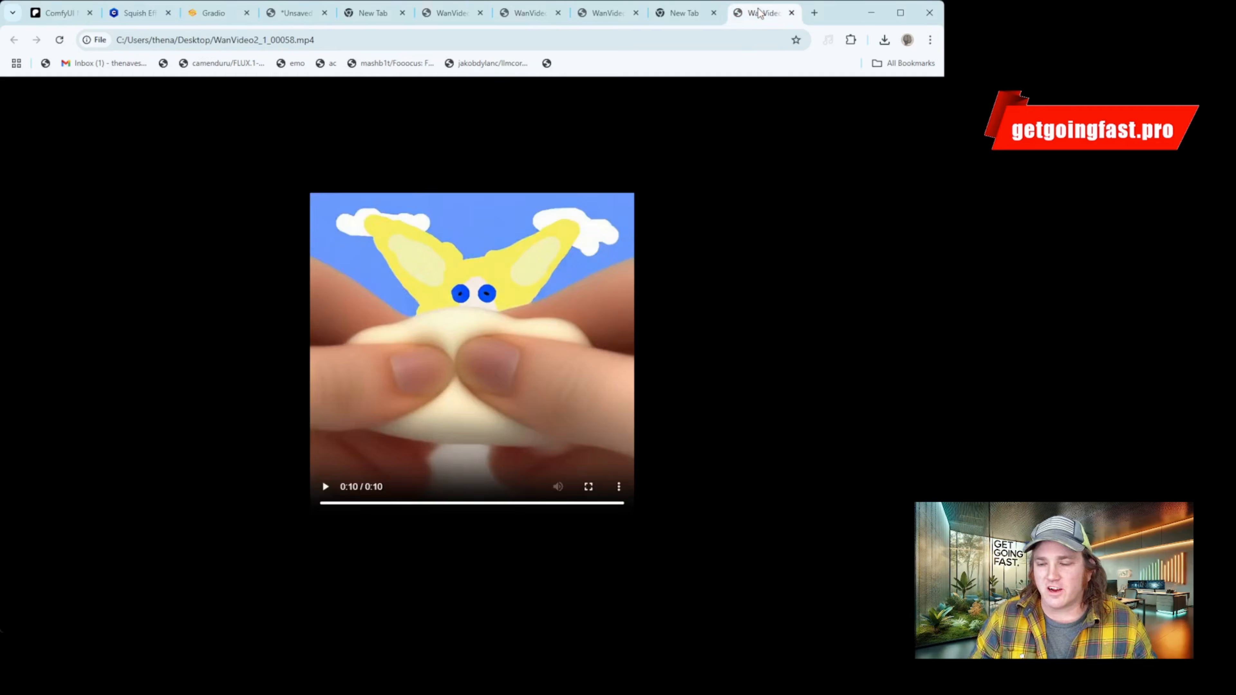
click(322, 503)
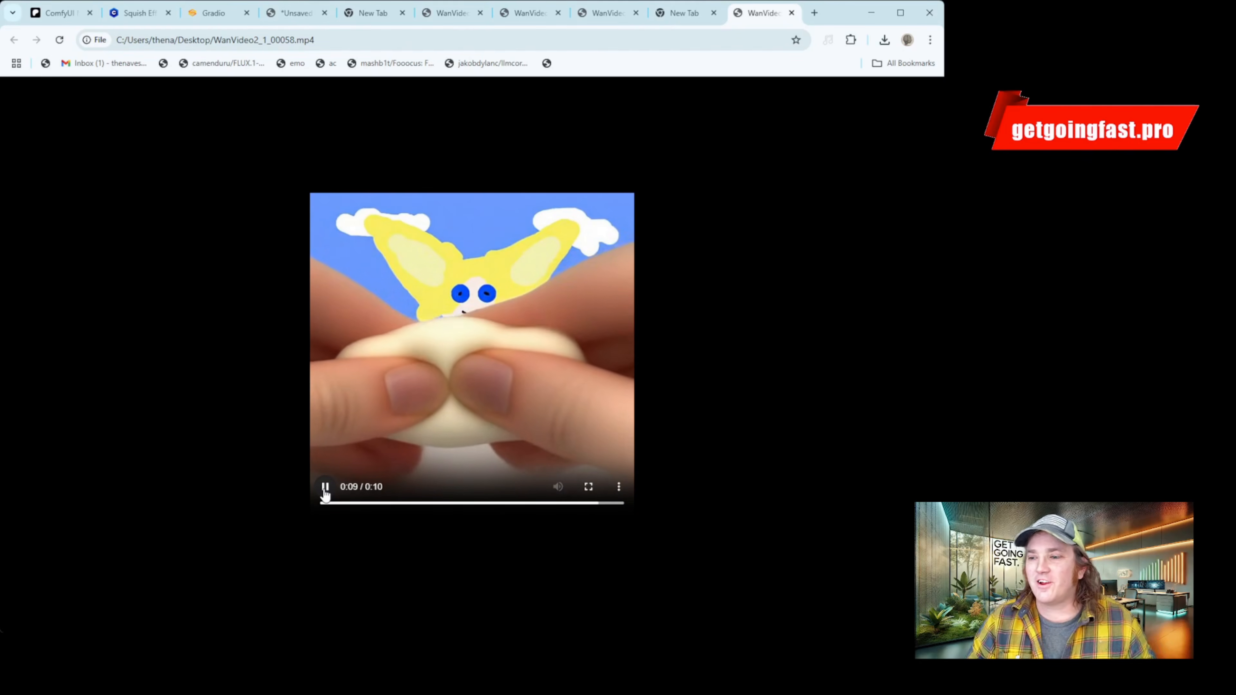
- Play WanVideo2_1_00059.mp4, replay WanVideo2_1_00058.mp4, and return to WanVideo2_1_00059.mp4 to compare the squish results
click(325, 491)
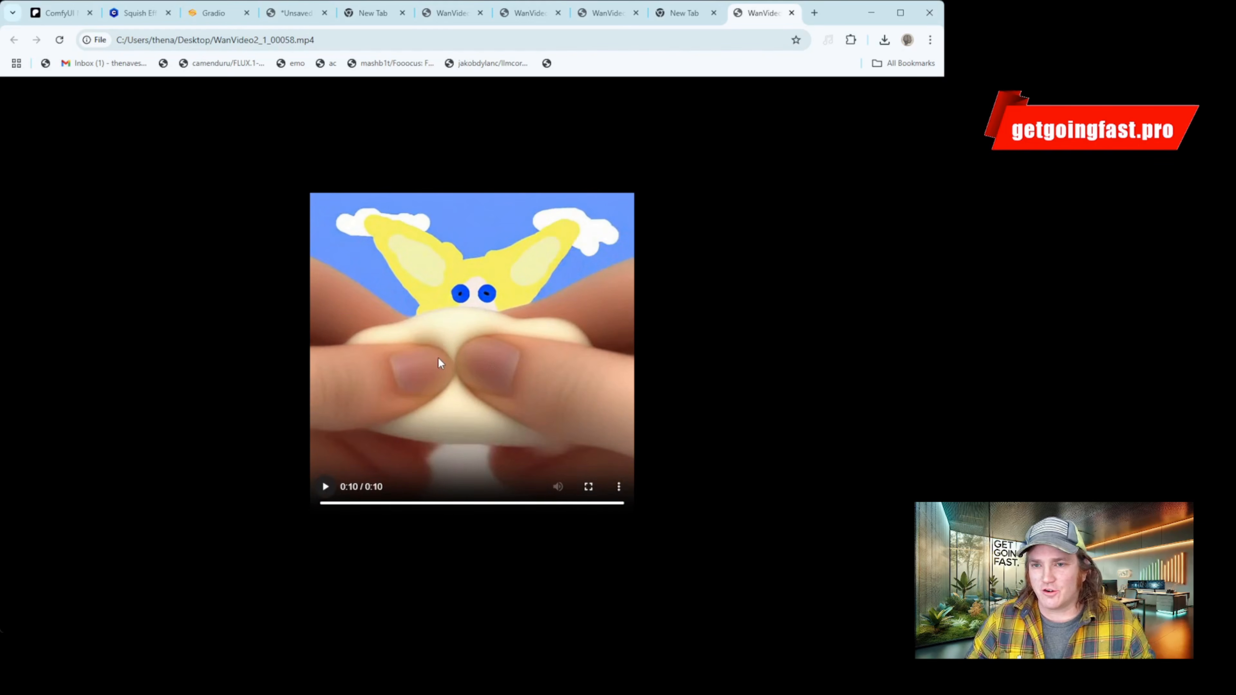
click(615, 18)
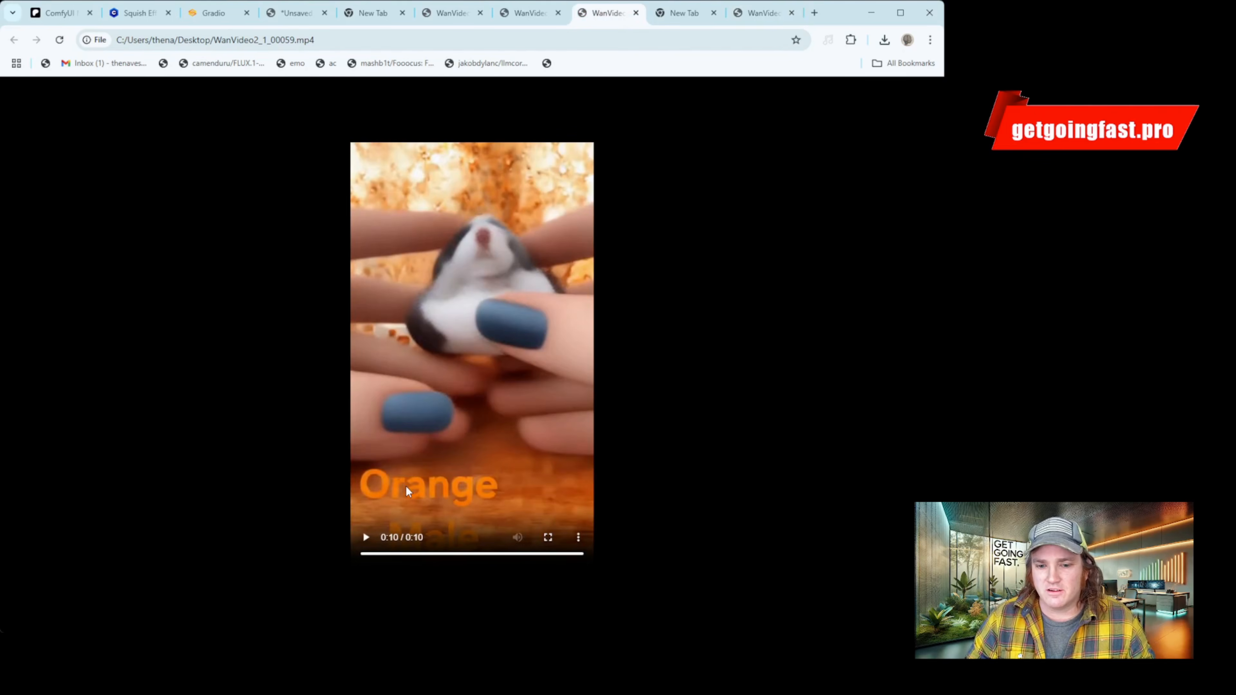
click(366, 539)
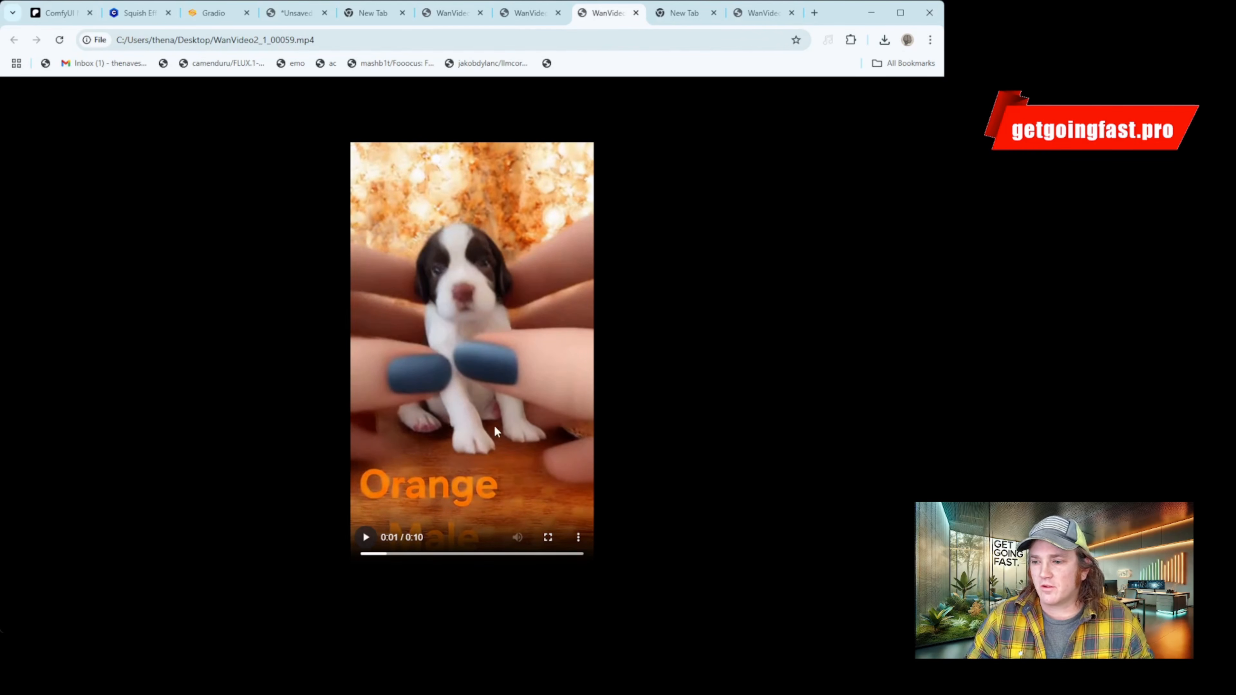
click(366, 539)
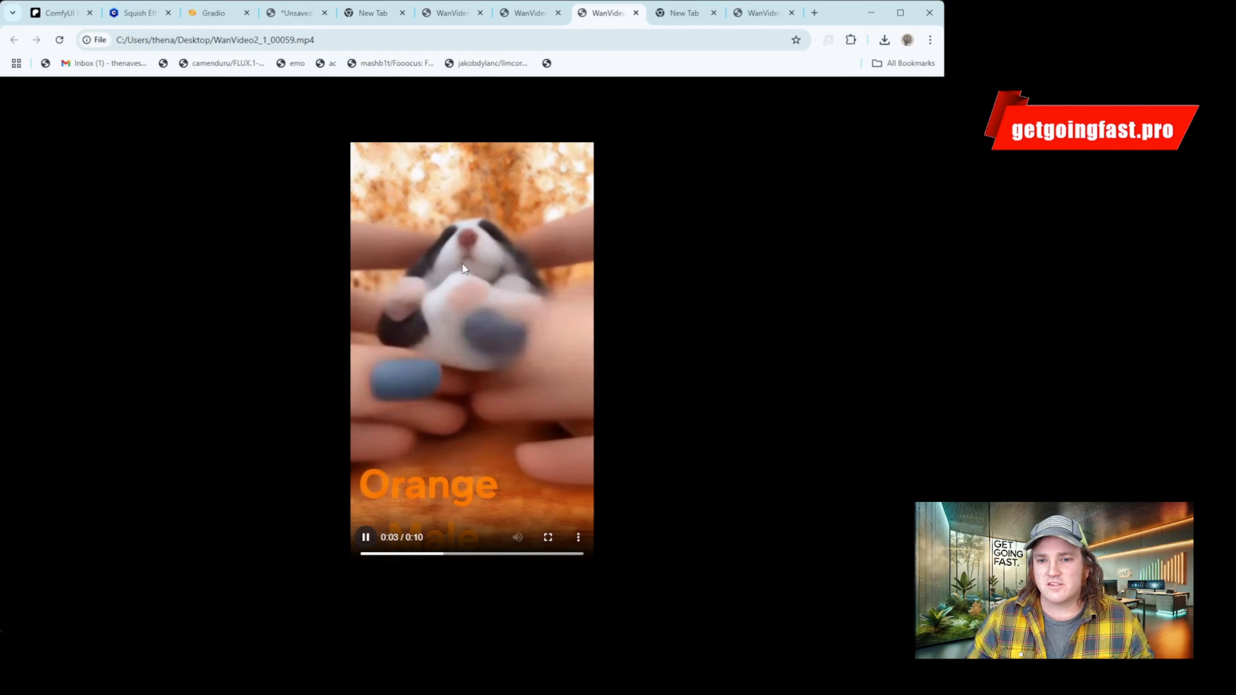
click(754, 20)
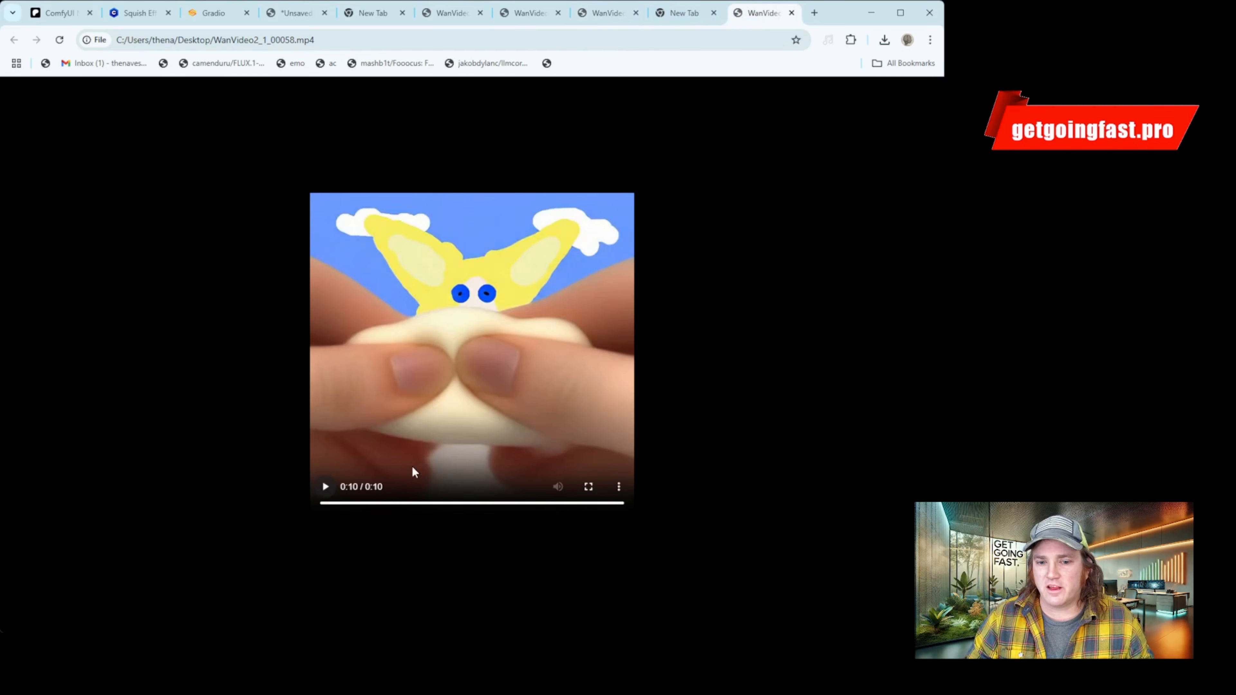
click(324, 487)
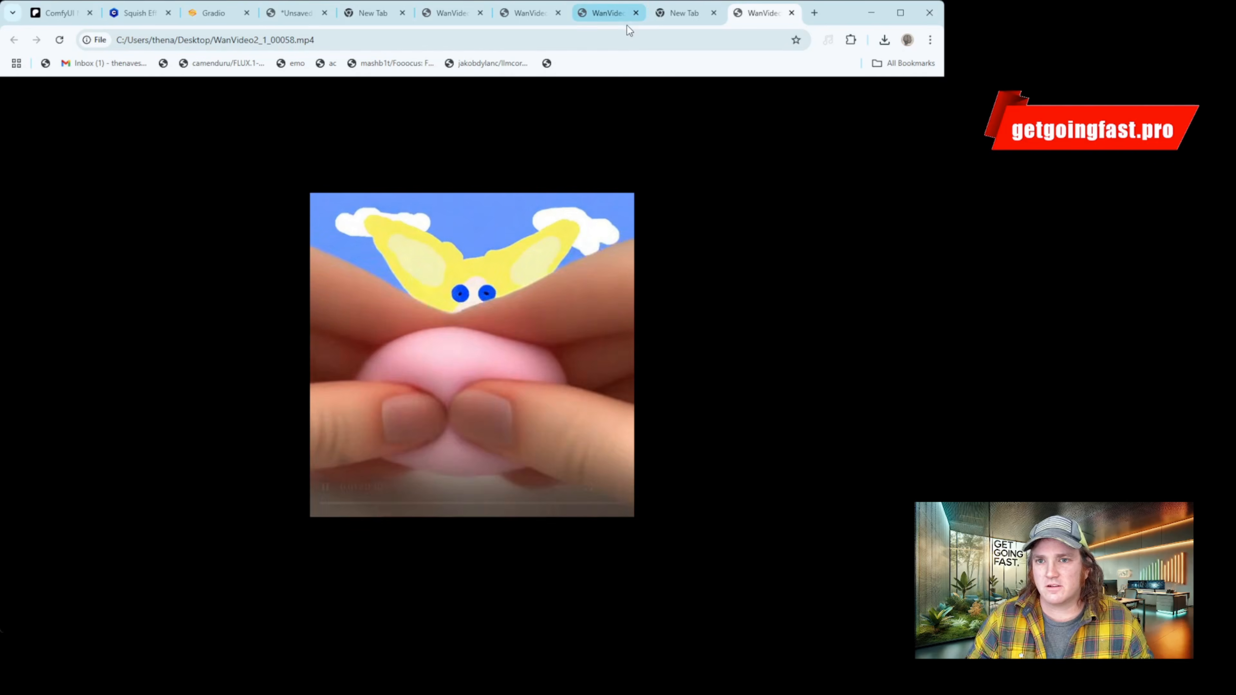
click(607, 20)
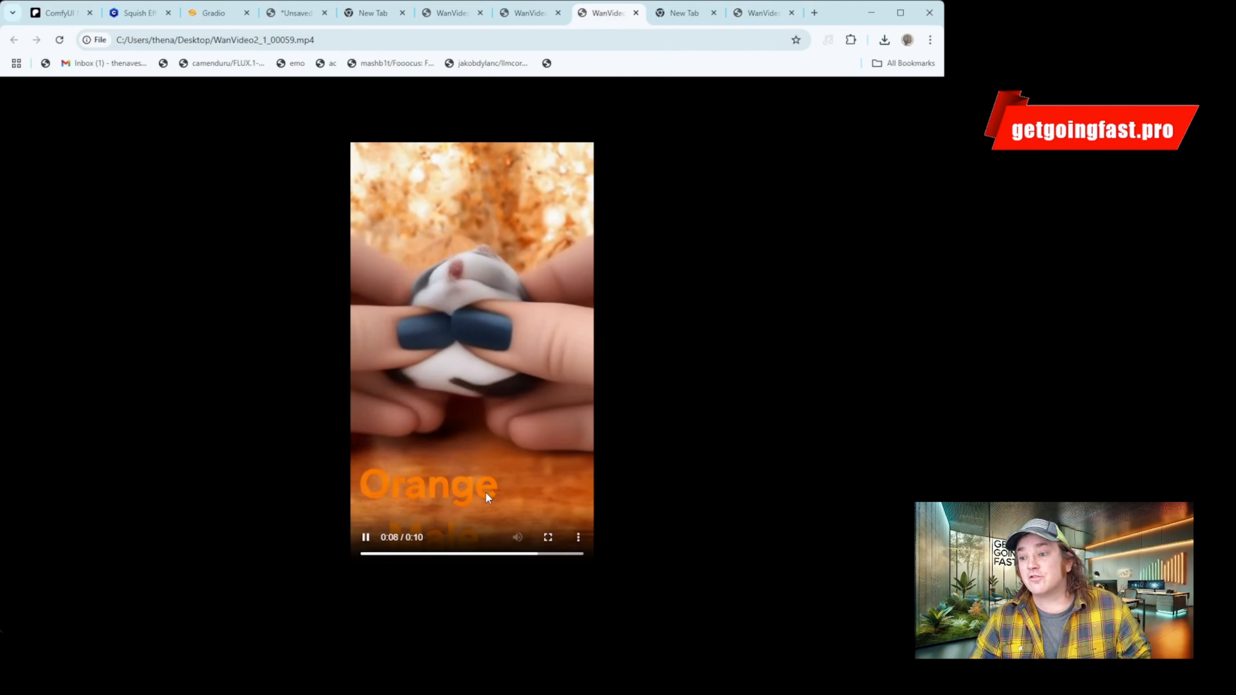
- Return to the Squish Effect page on Civitai, highlight the LORA type in its details and glance through the page
click(139, 13)
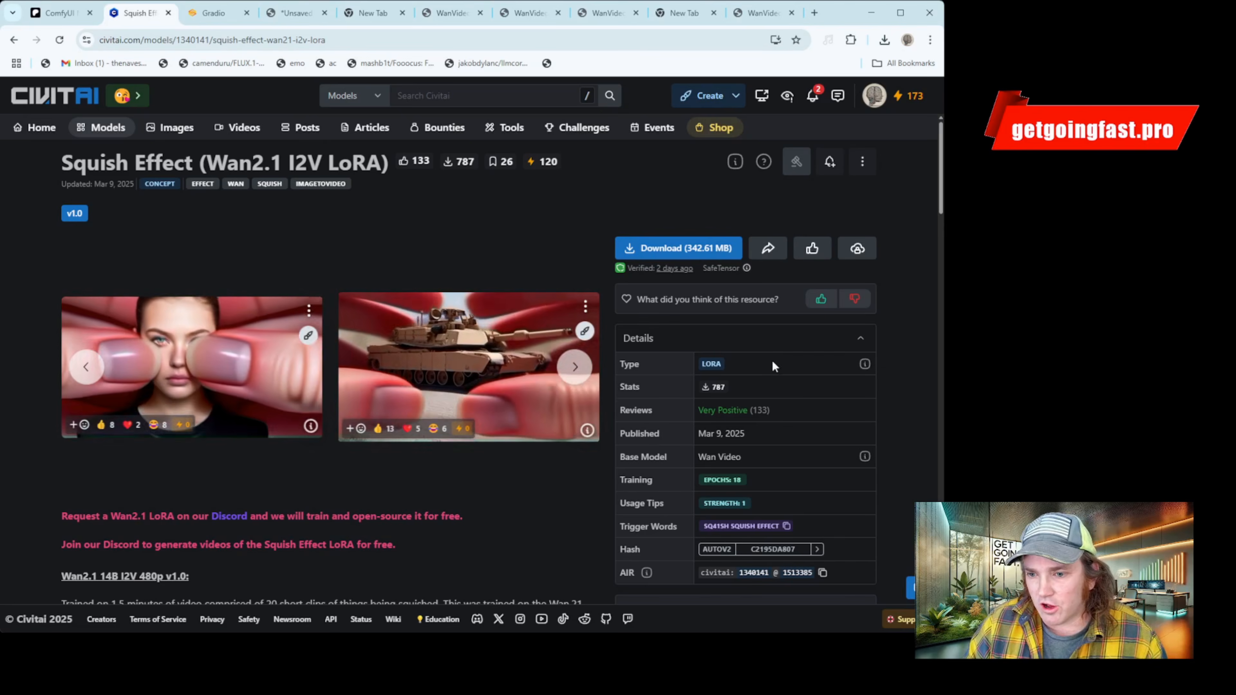
drag(743, 362, 690, 361)
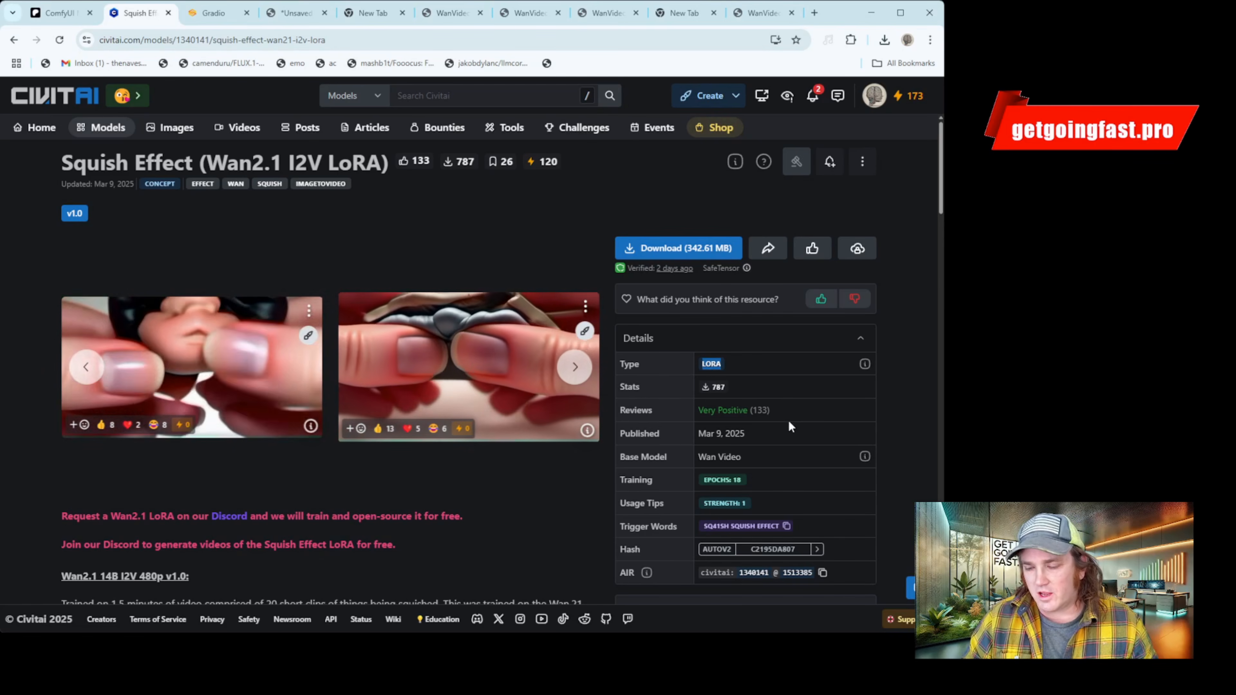
mouse_move(738, 408)
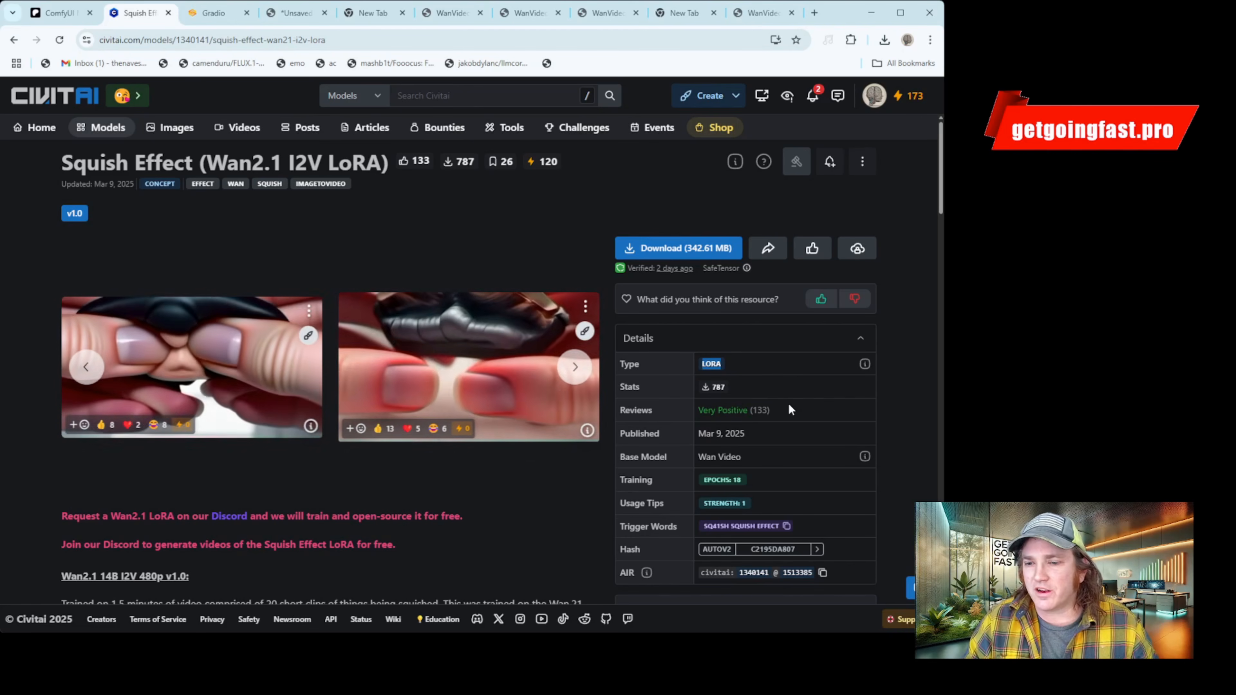
scroll(788, 402, down, 8)
scroll(788, 393, up, 6)
scroll(704, 131, up, 2)
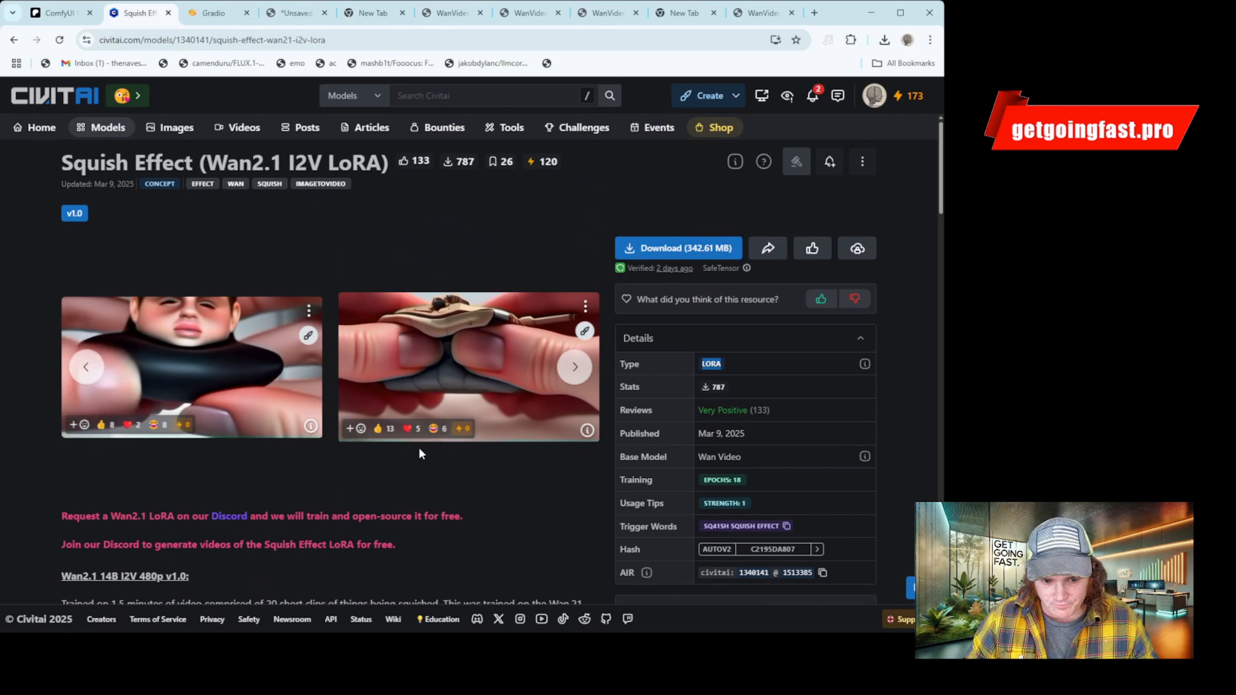
- Highlight I2V in the Wan2.1 14B I2V 480p version heading and the trigger words SQ41SH SQUISH EFFECT in the details
scroll(420, 447, down, 2)
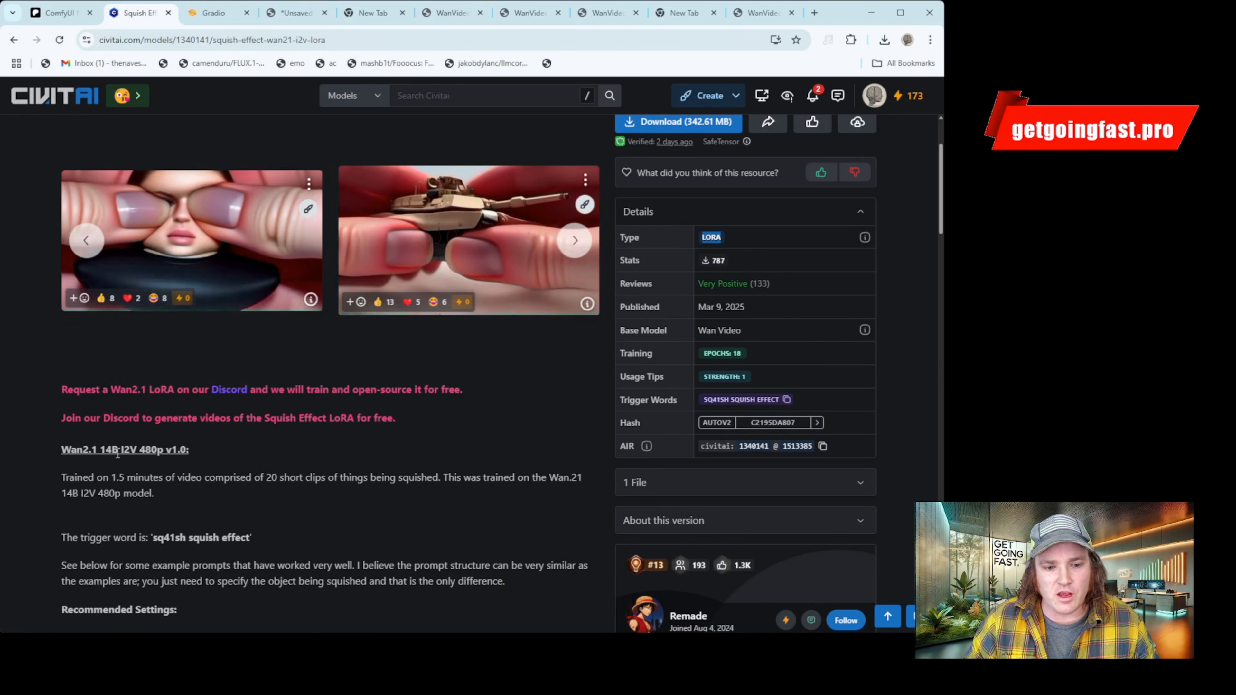
double_click(128, 449)
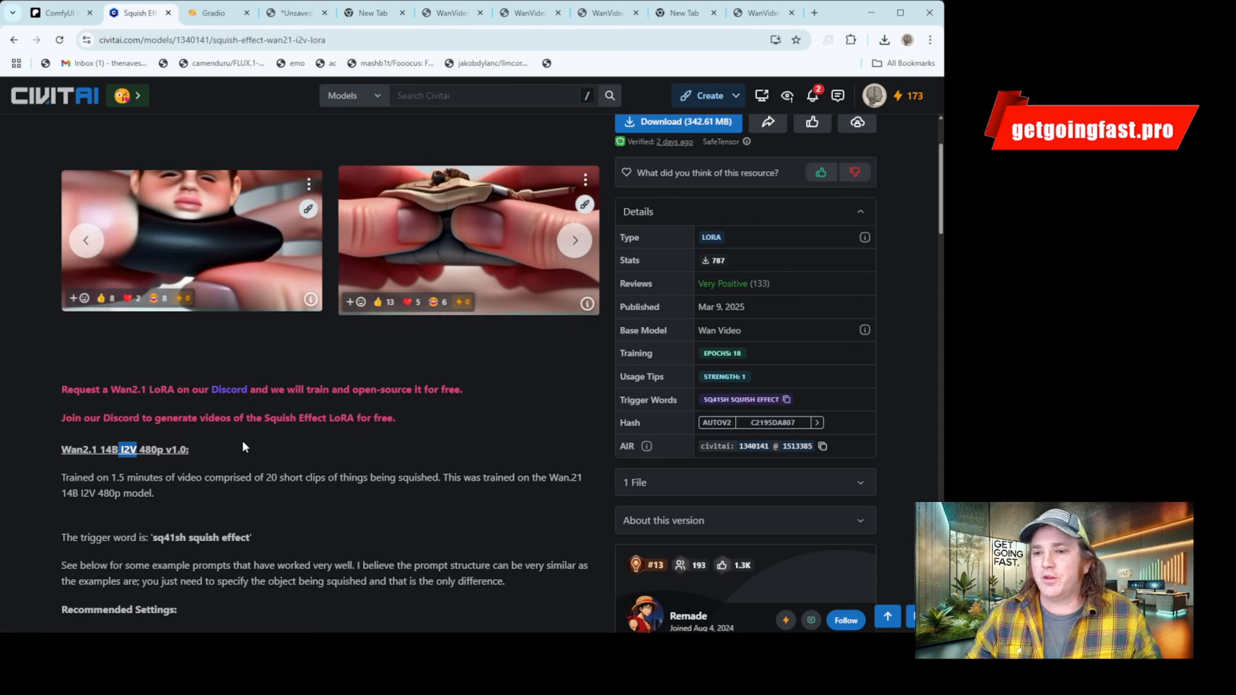
drag(622, 400, 680, 400)
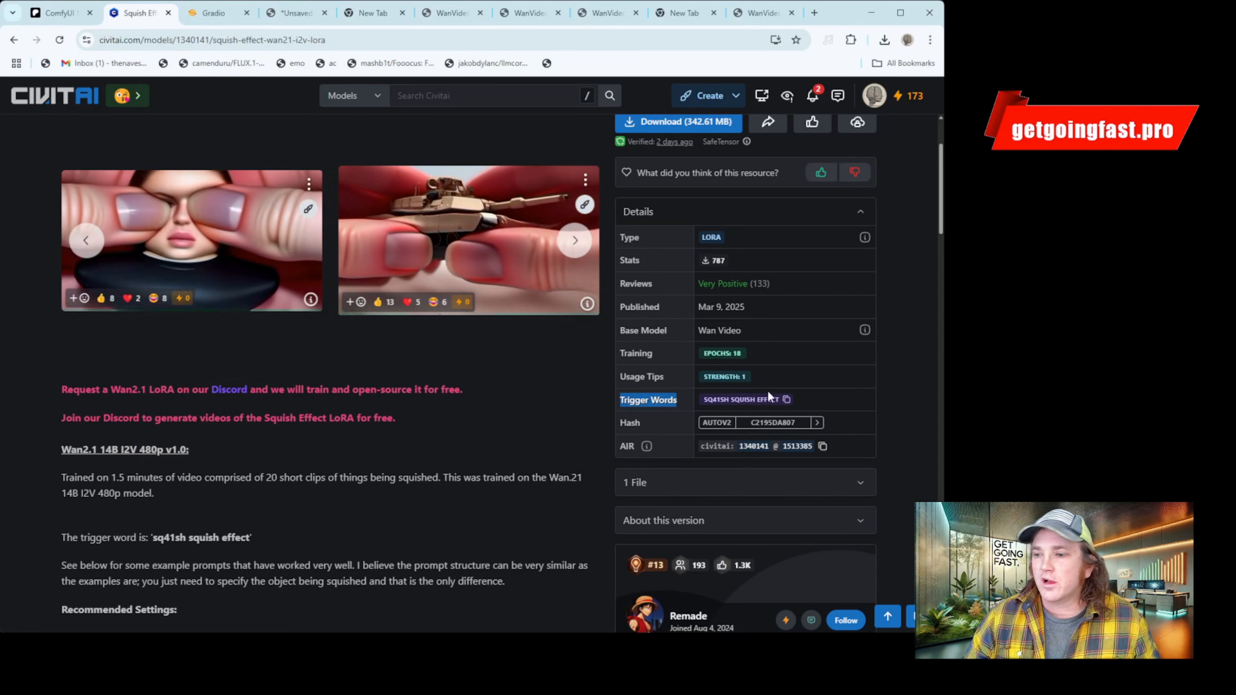
drag(783, 400, 701, 408)
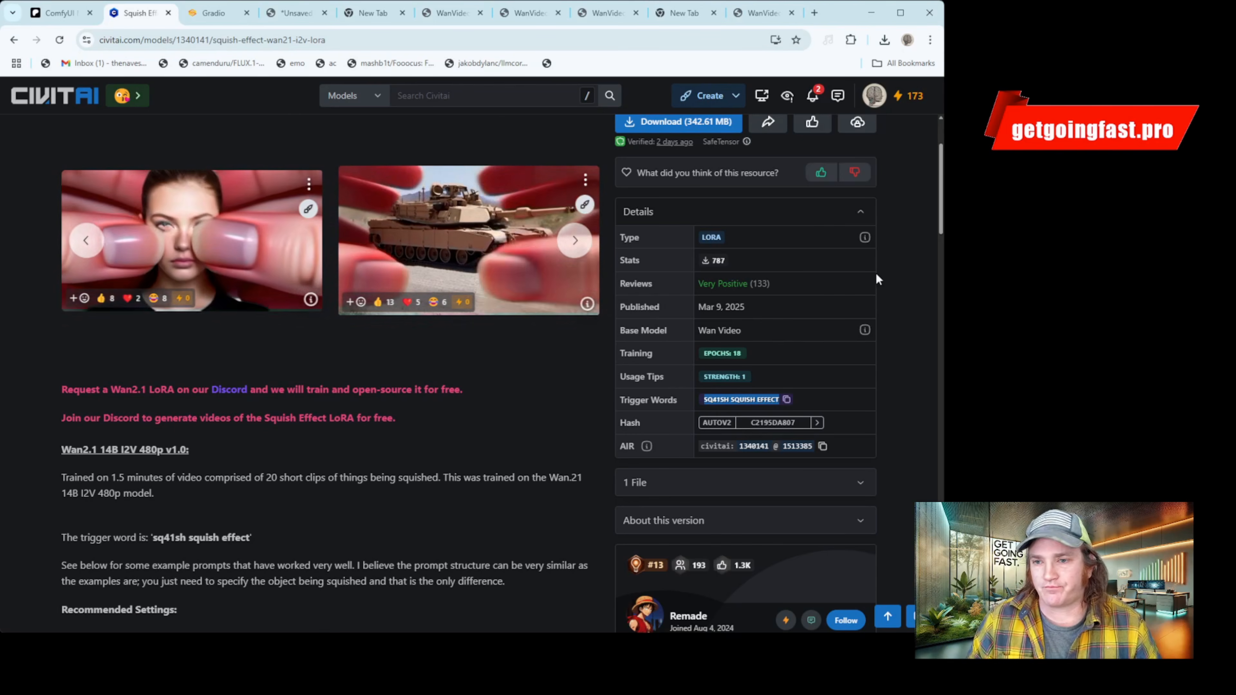
scroll(876, 276, up, 3)
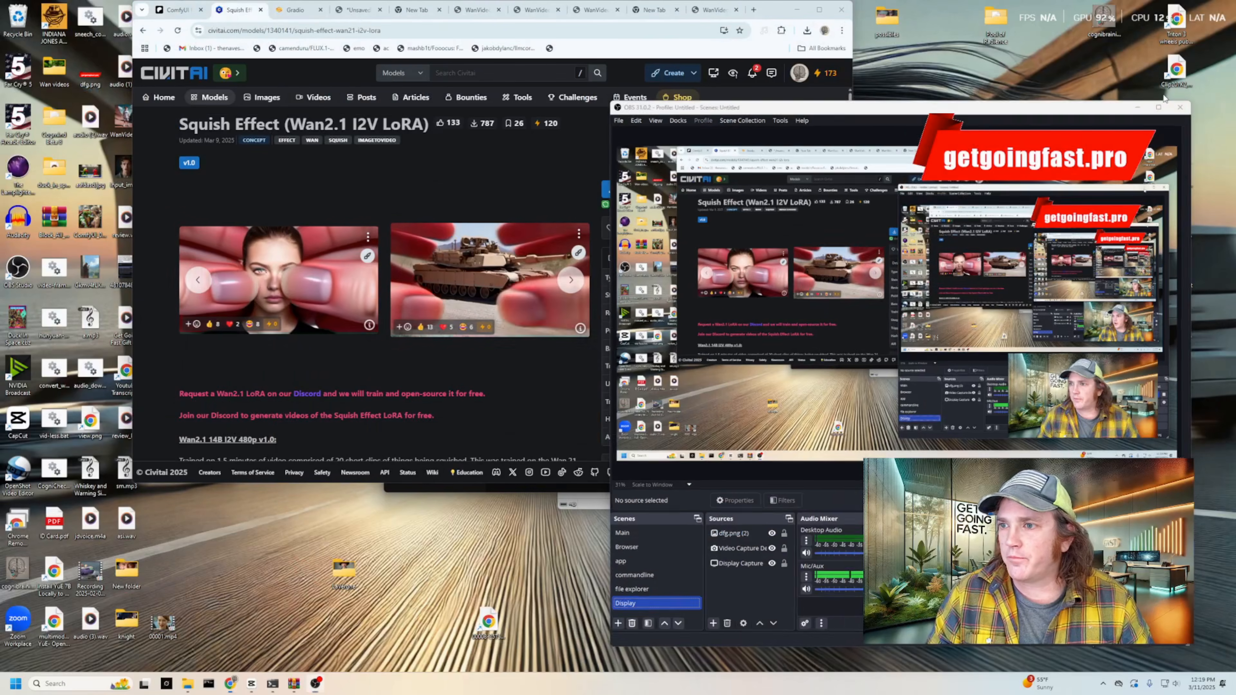
- Minimize the OBS window, maximize the browser and start the download of the Squish Effect LoRA
click(1137, 108)
click(819, 10)
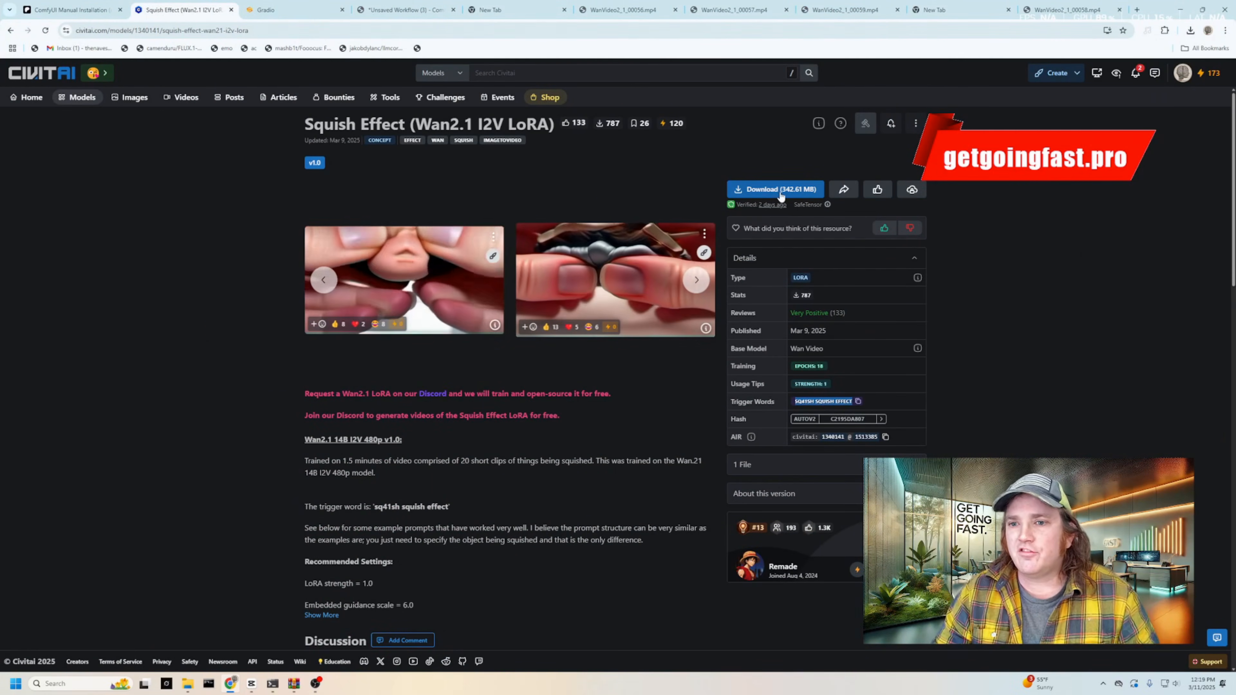
click(788, 193)
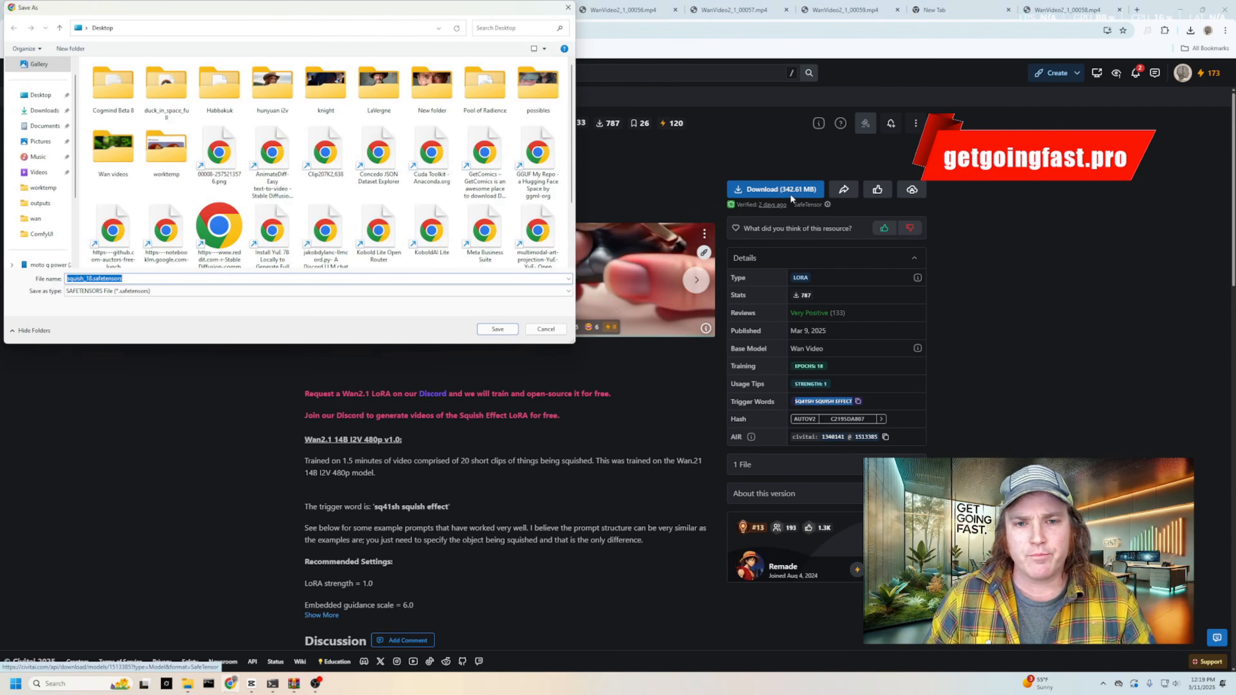
- Move the save dialog clear of the window edge and browse to D:\Image\ComfyUI as the location for squish_18.safetensors
drag(388, 16, 568, 223)
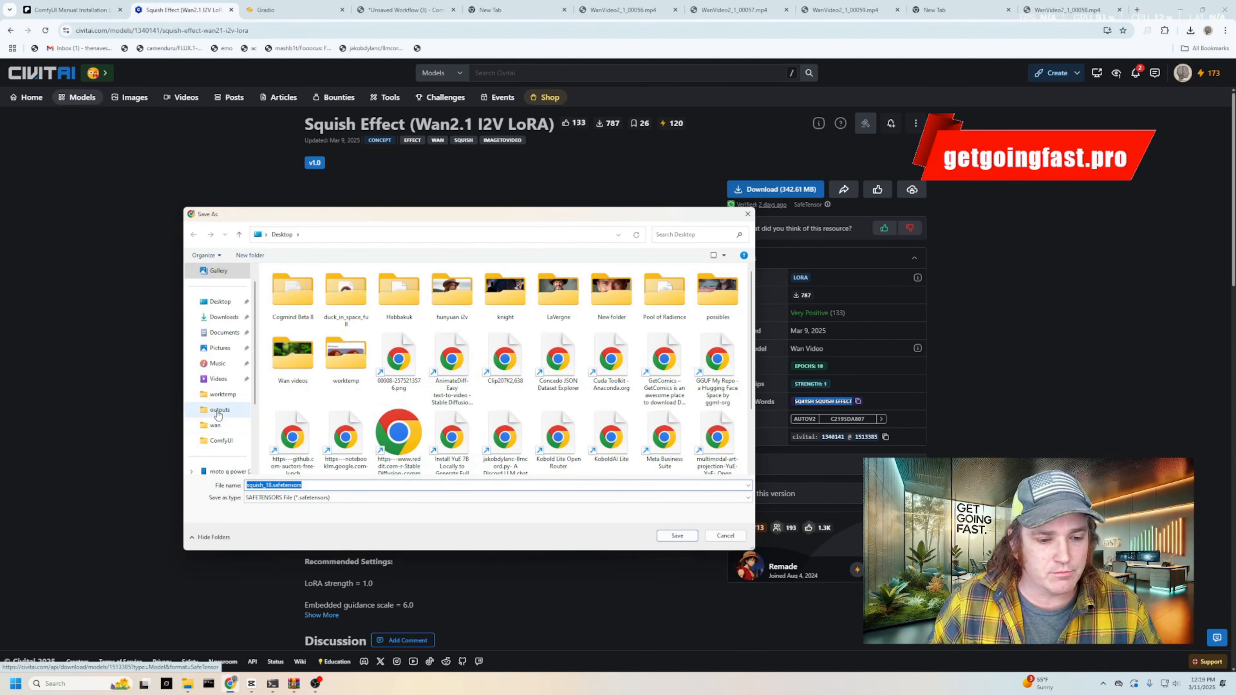
scroll(219, 413, down, 2)
click(229, 440)
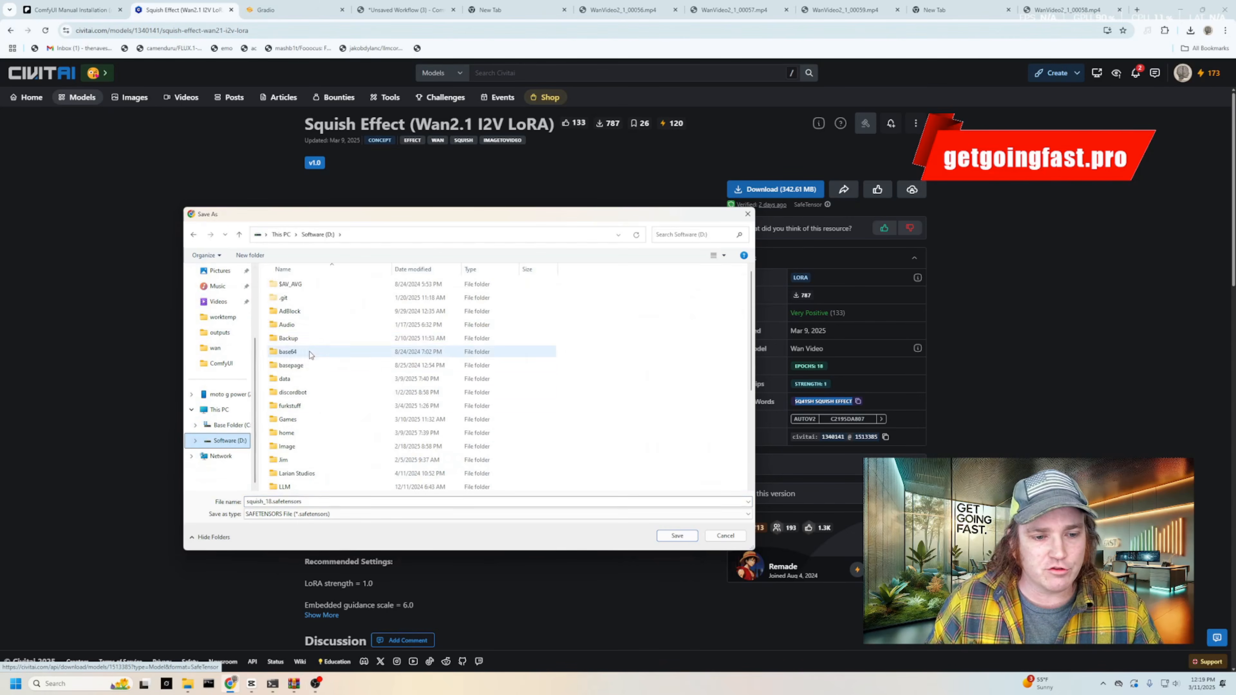
double_click(287, 448)
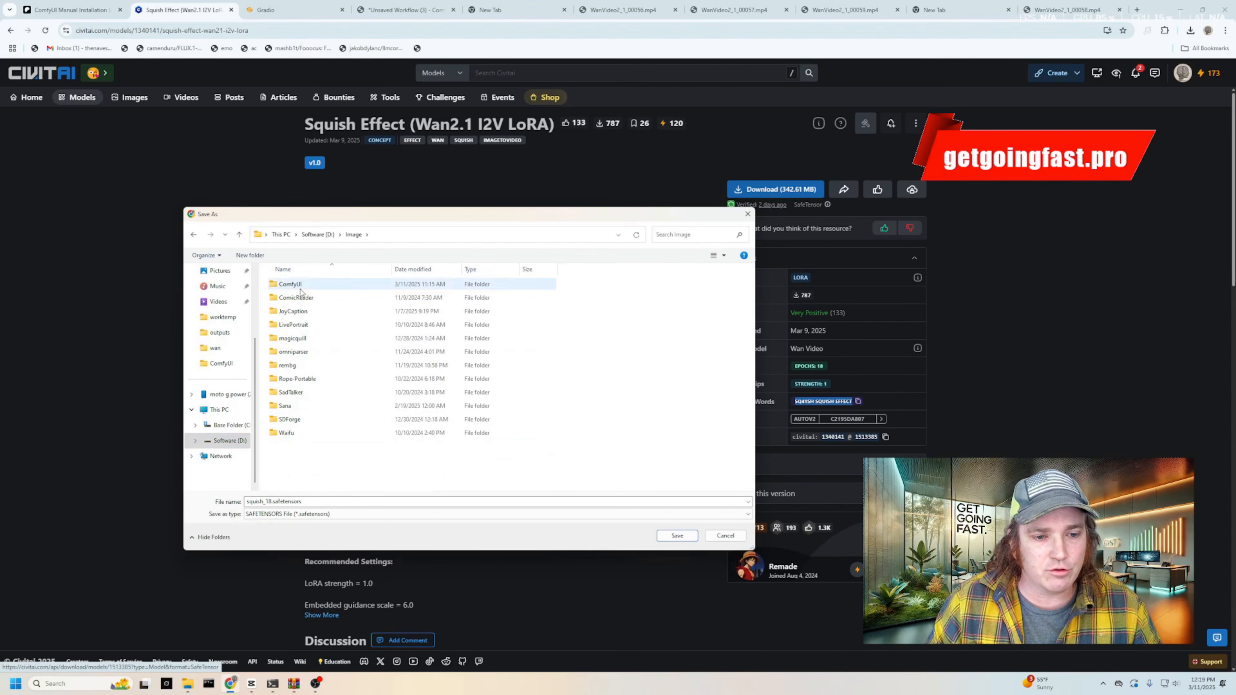
double_click(291, 284)
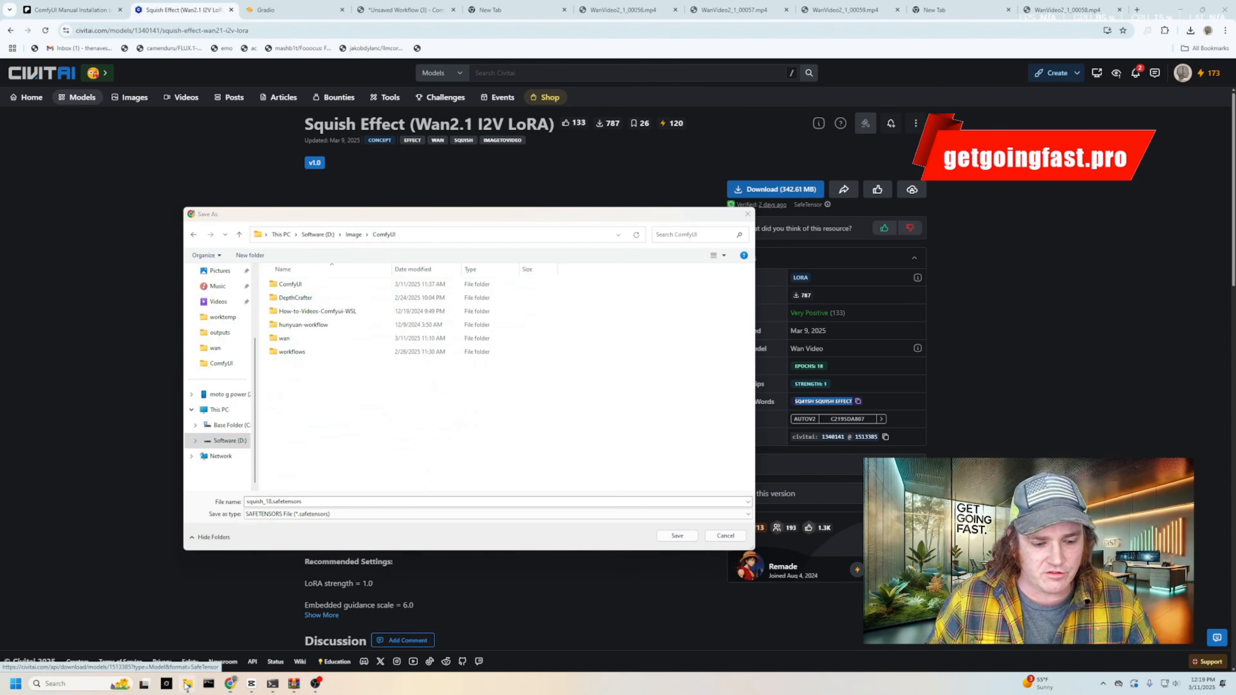
- Switch to the File Explorer window at D:\Image\ComfyUI, select its ComfyUI subfolder and return to the browser
mouse_move(187, 684)
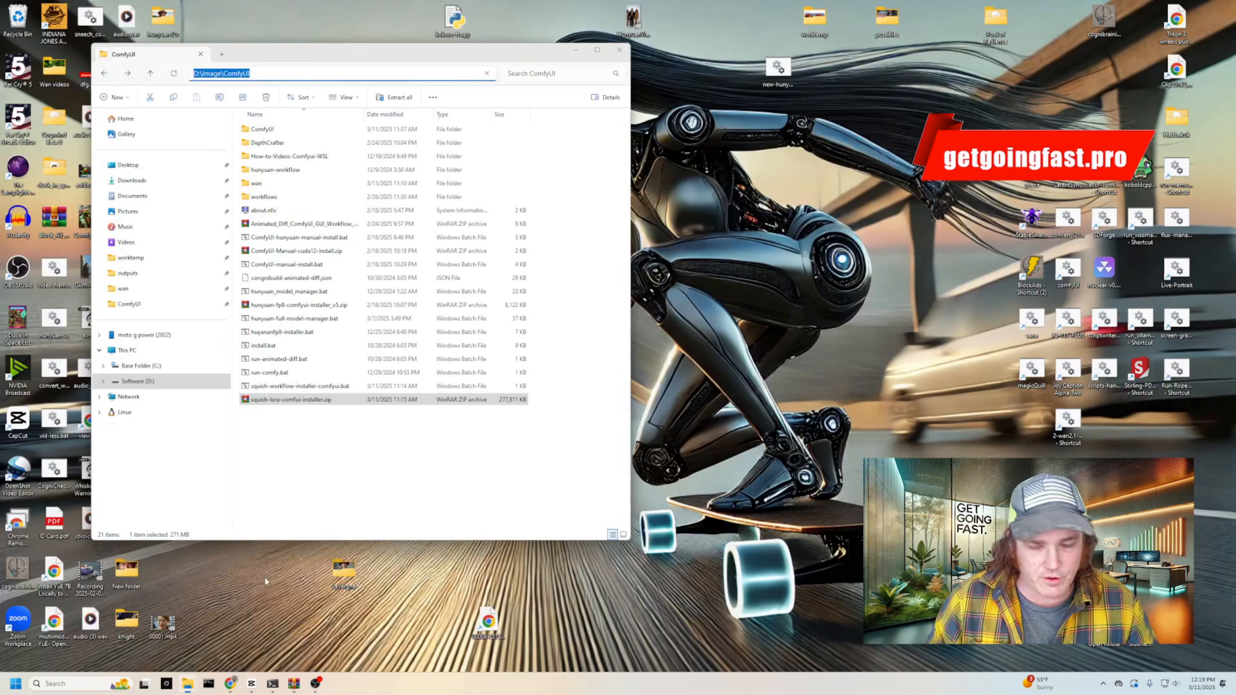
click(171, 625)
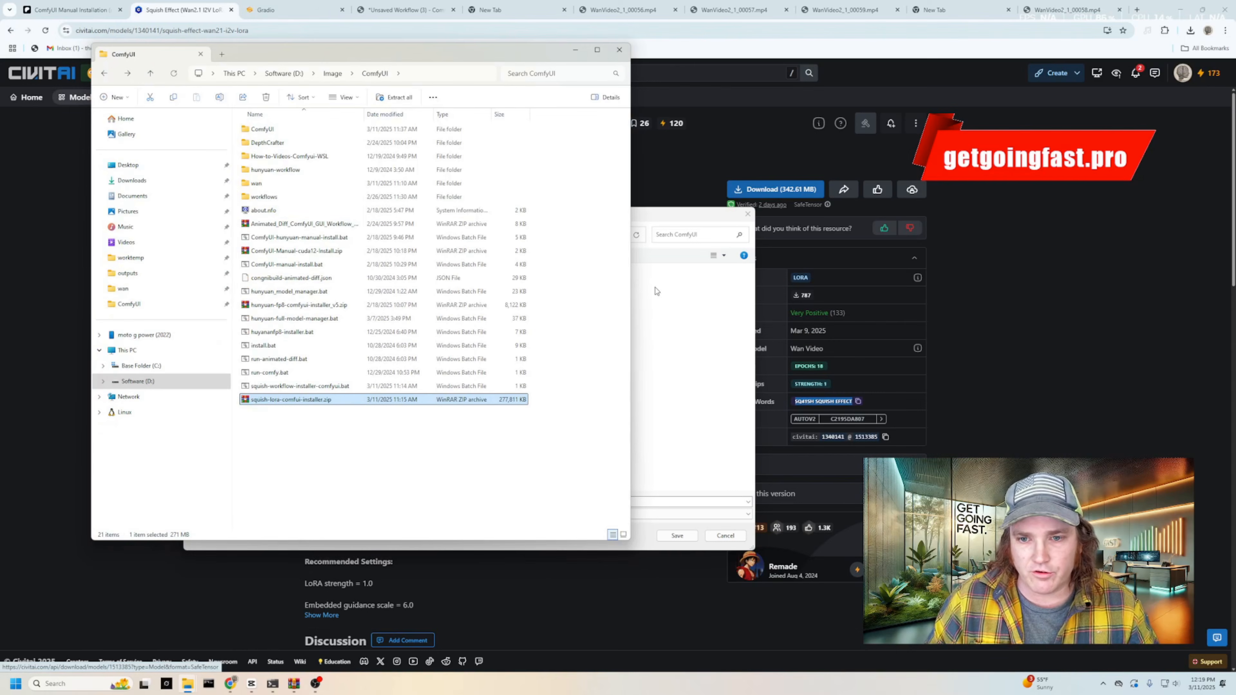
drag(365, 56, 552, 108)
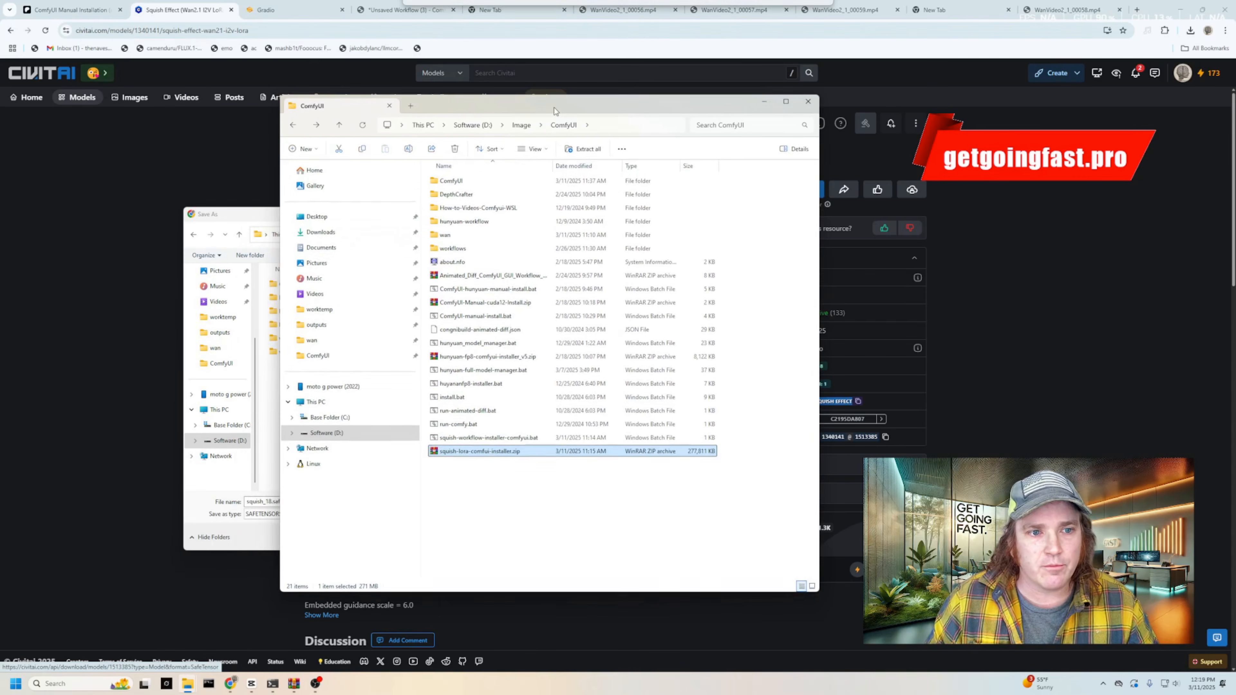
click(444, 183)
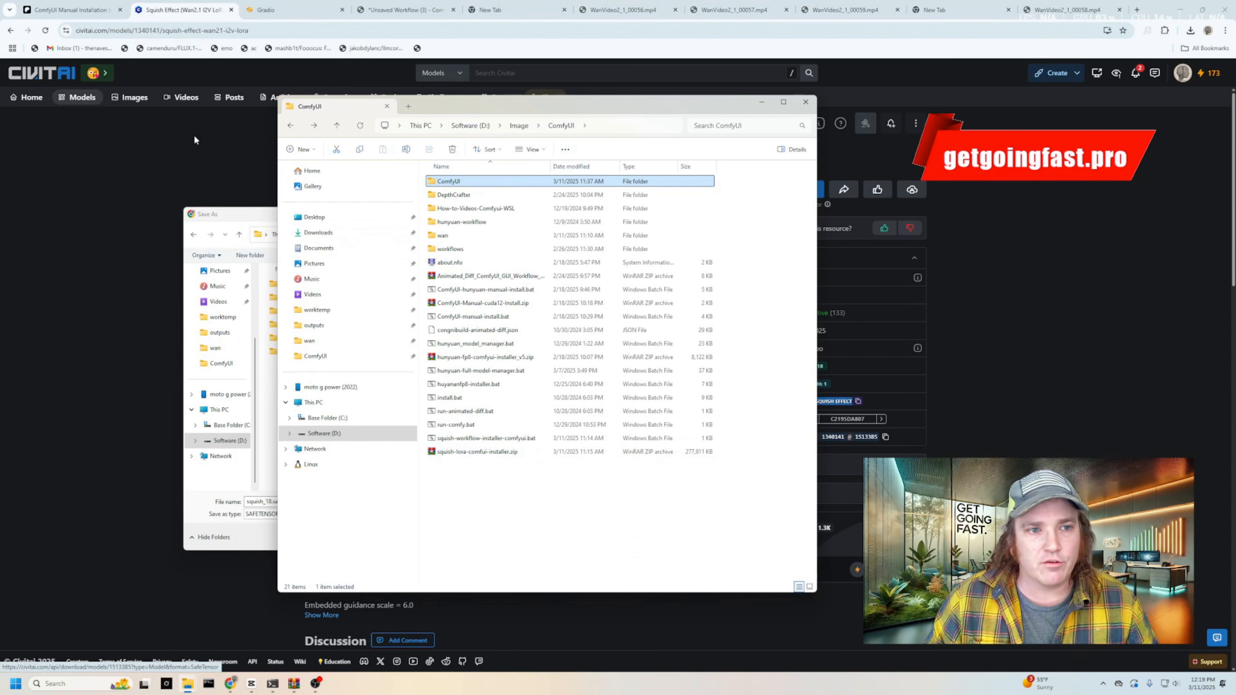
click(77, 14)
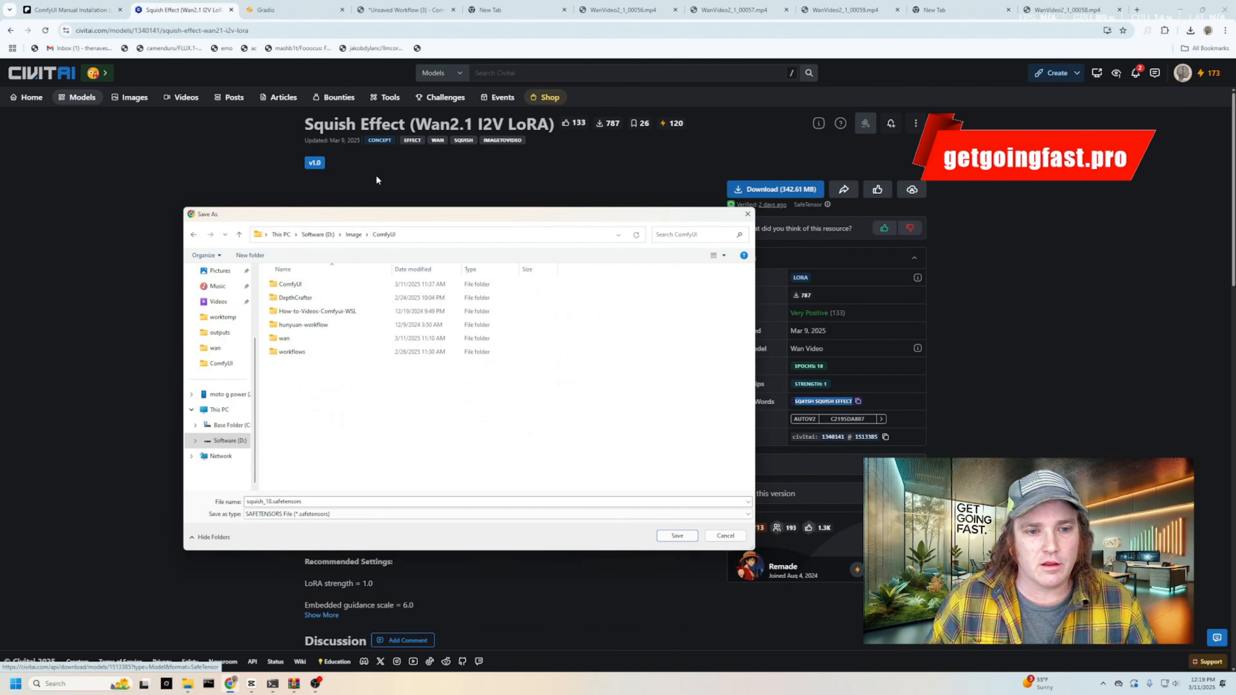
- Bring the ComfyUI File Explorer window back and point out squish-lora-comfui-installer.zip and squish-workflow-installer-comfyui.bat
mouse_move(197, 685)
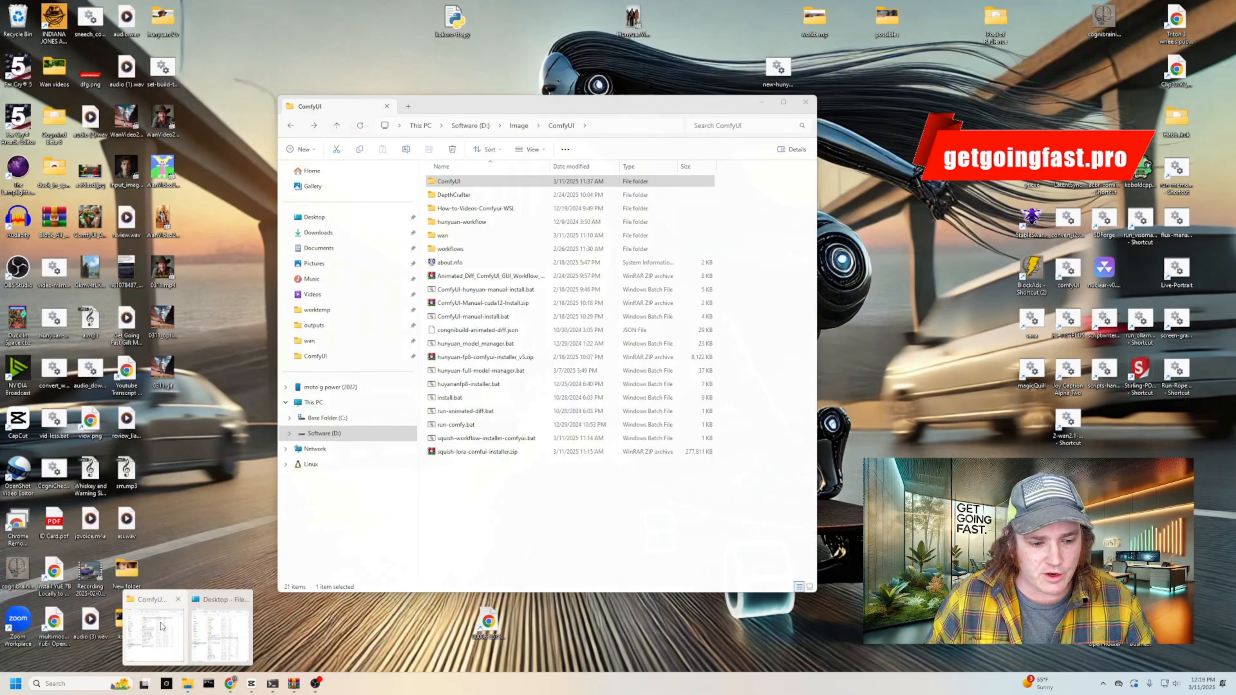
click(160, 627)
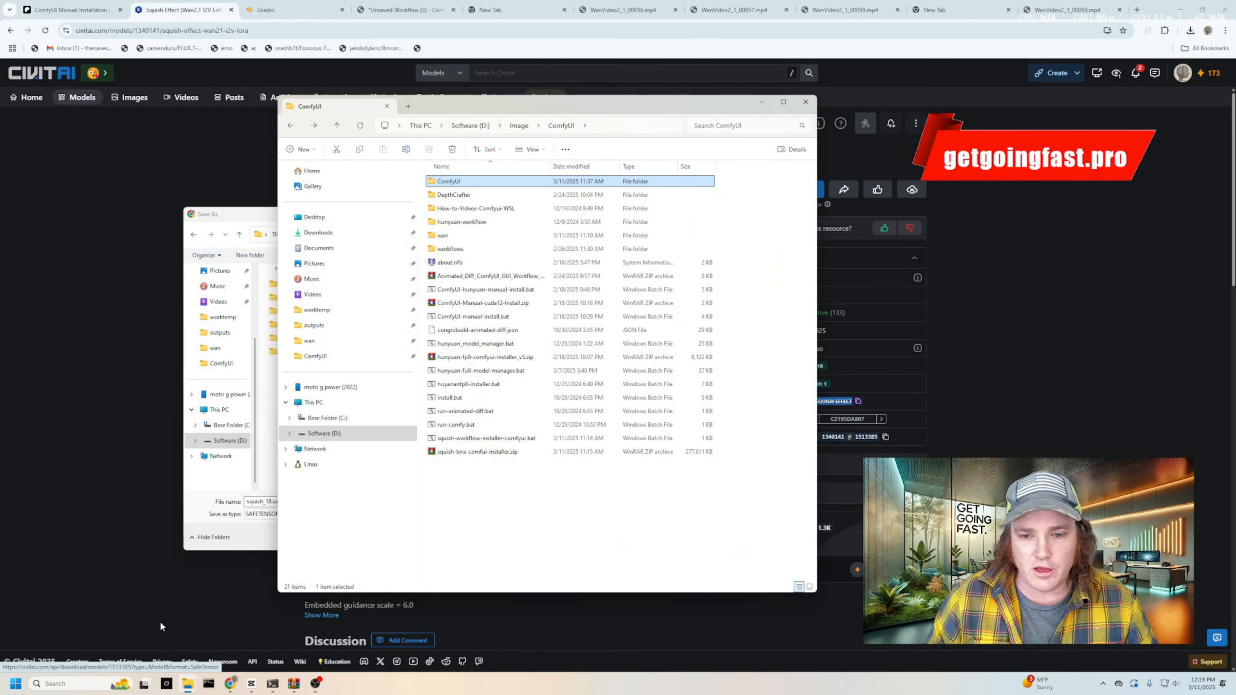
click(489, 455)
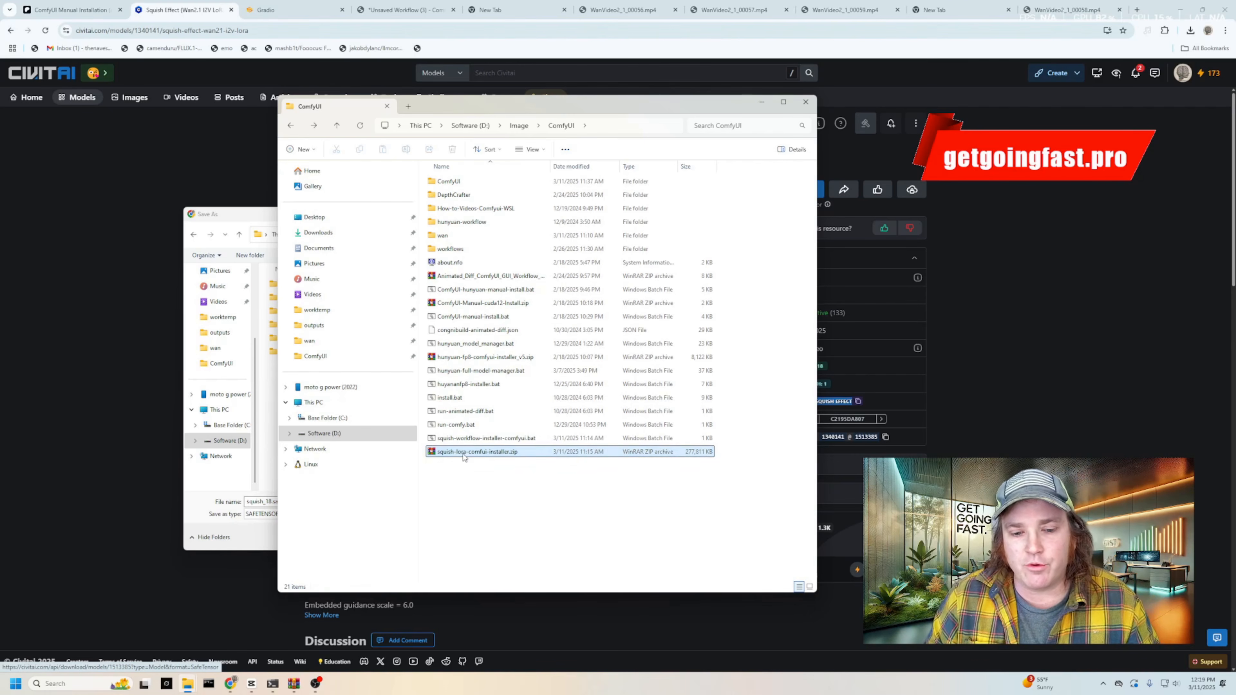
click(481, 438)
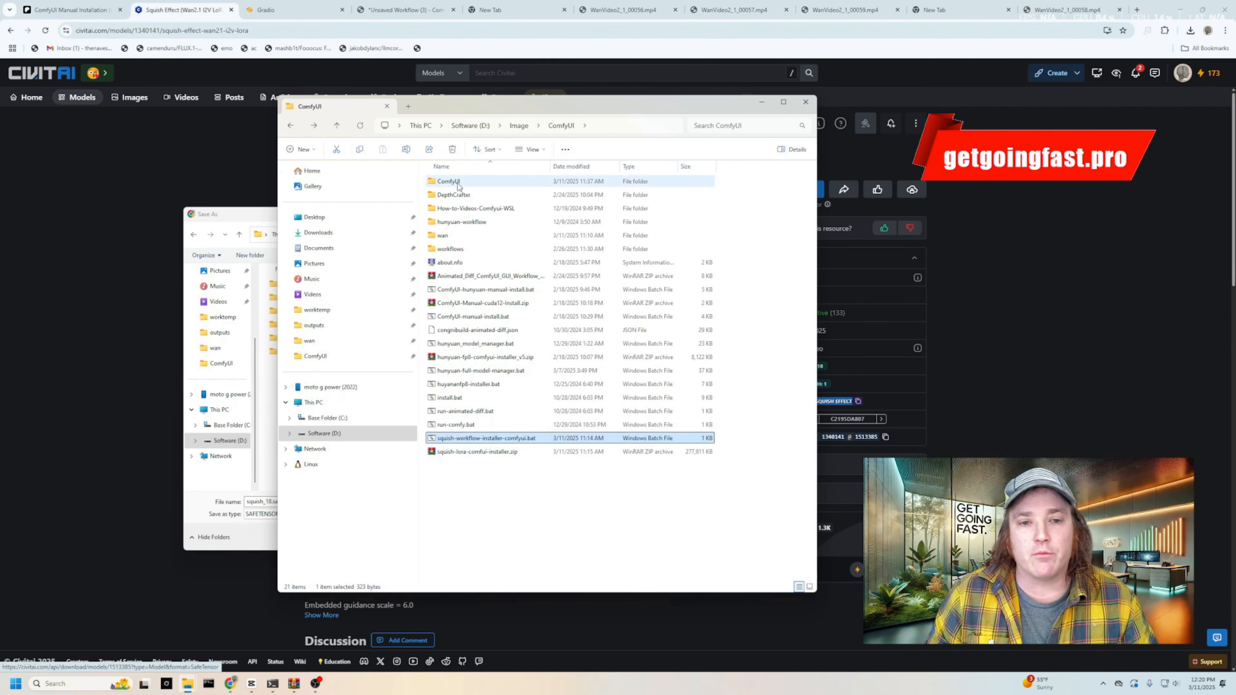
- Open the models folder inside ComfyUI, point out the loras folder and minimize File Explorer to return to the save dialog
double_click(444, 184)
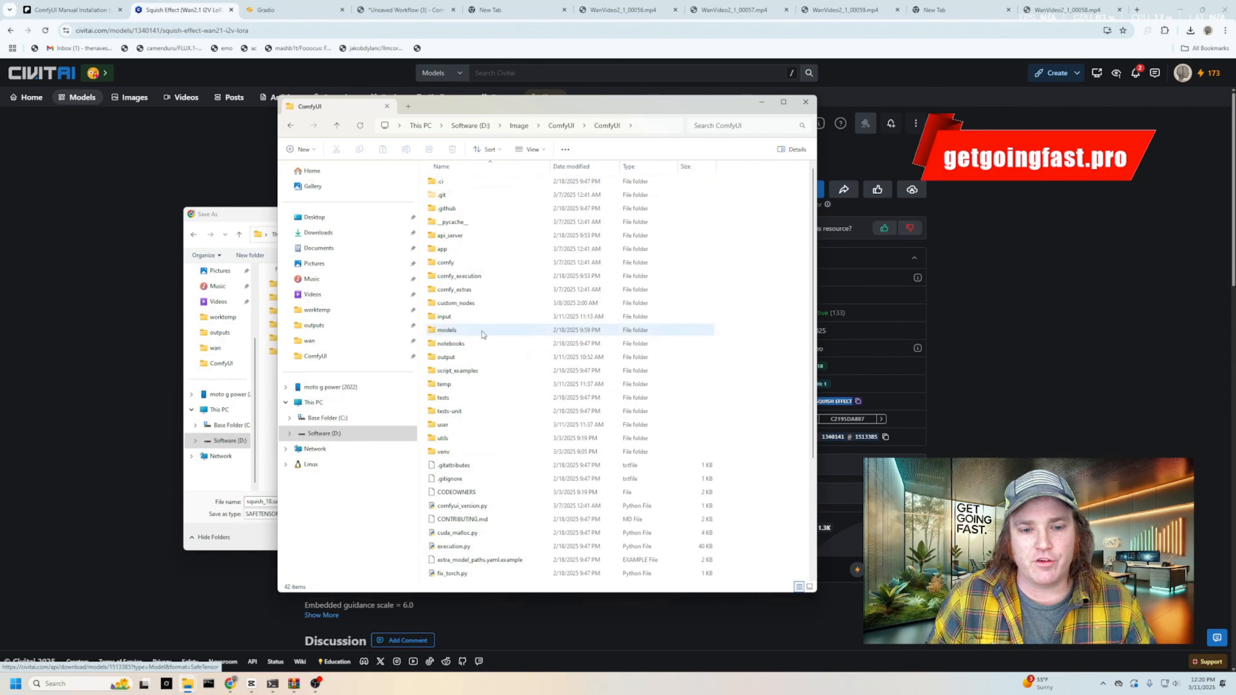
double_click(440, 331)
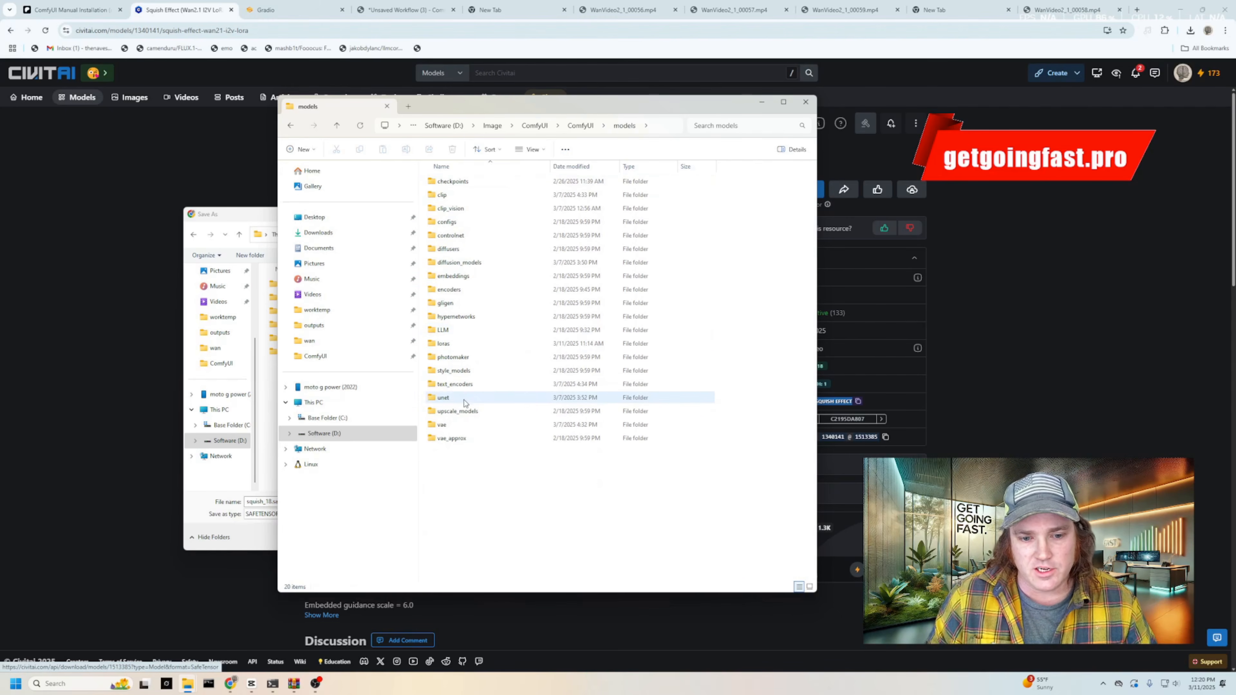
click(449, 346)
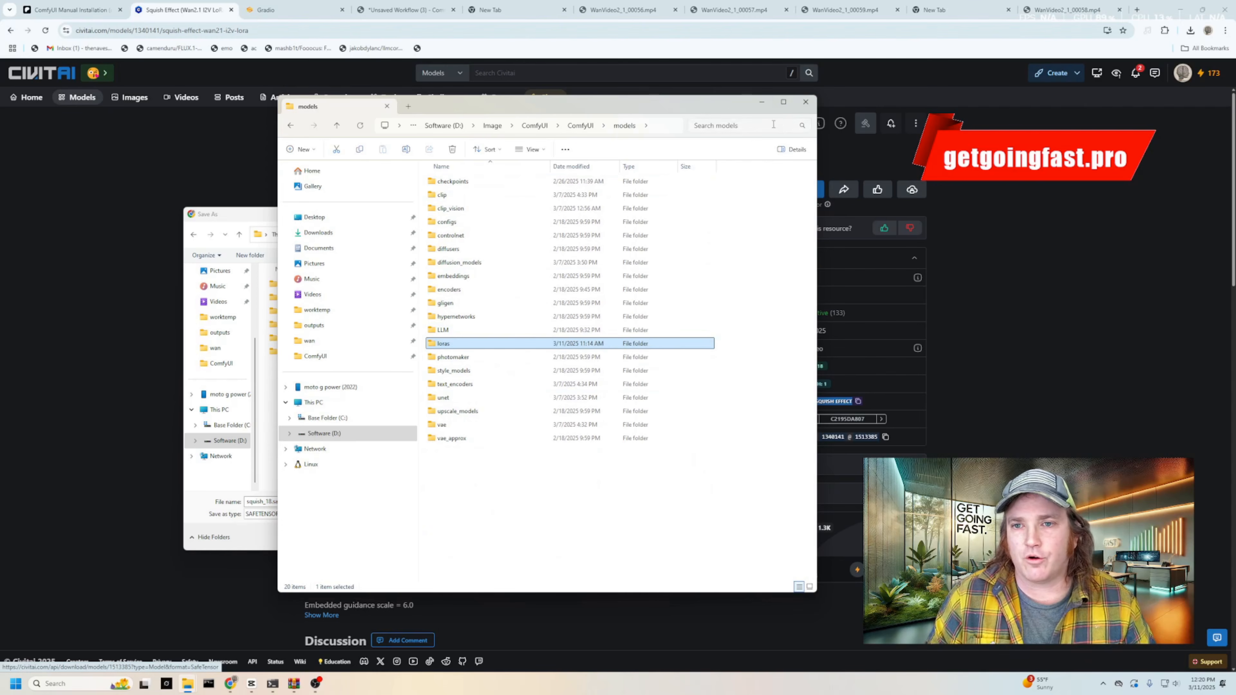
click(762, 102)
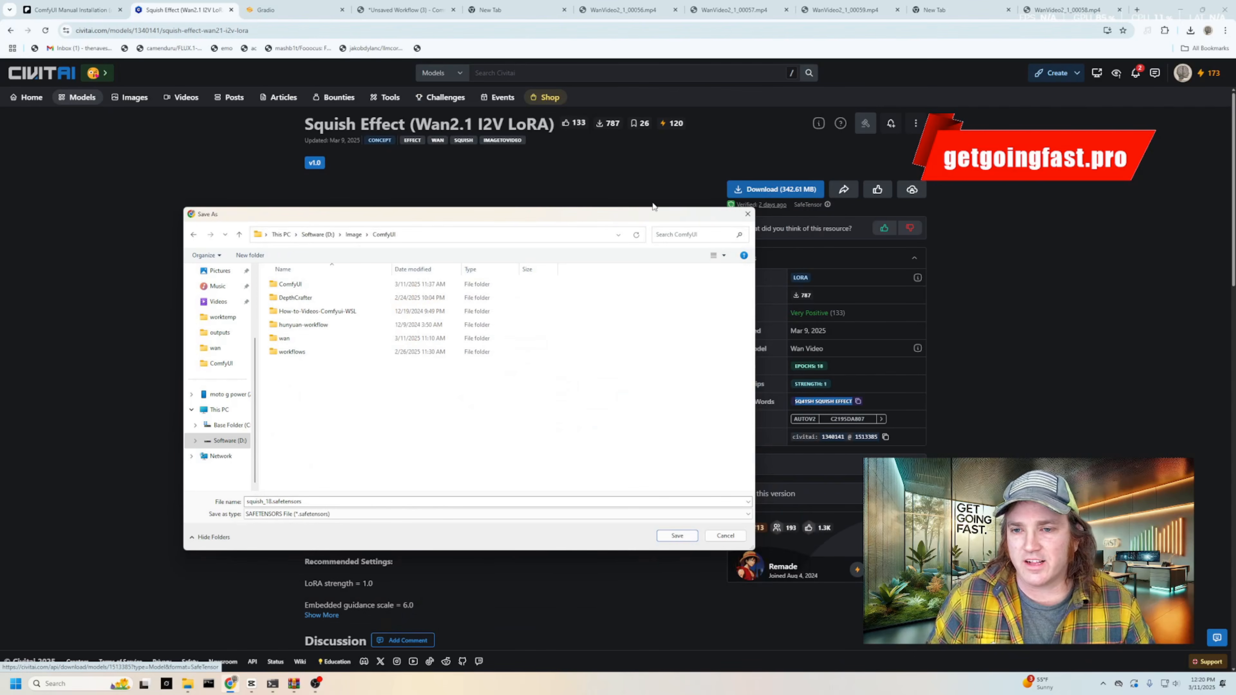
- Browse the save dialog to the ComfyUI\models\loras folder for squish_18.safetensors and cancel the download
drag(511, 225, 567, 213)
double_click(347, 271)
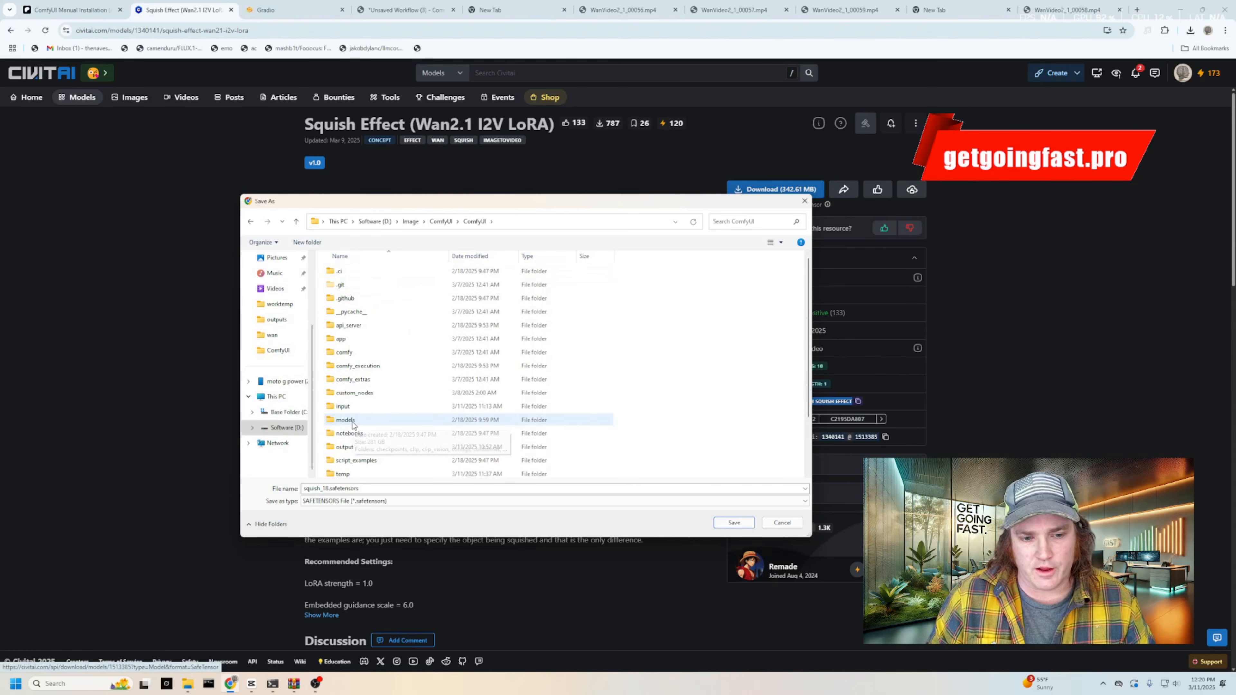
click(346, 420)
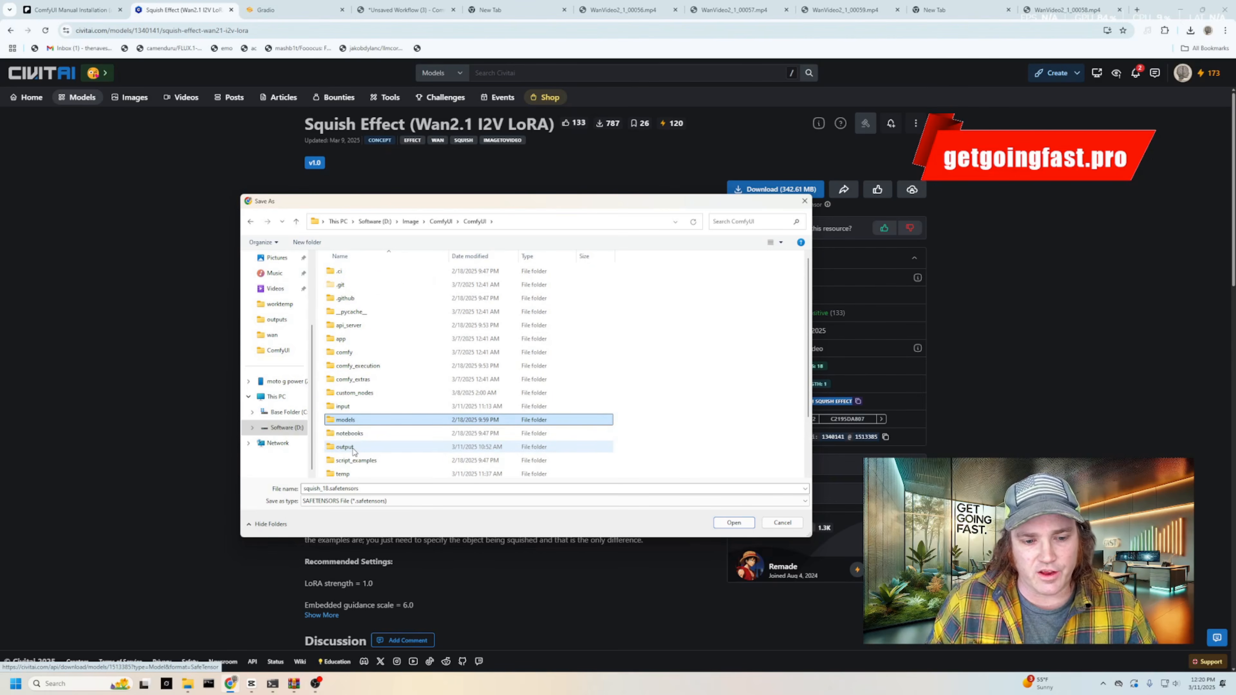
double_click(346, 419)
click(349, 434)
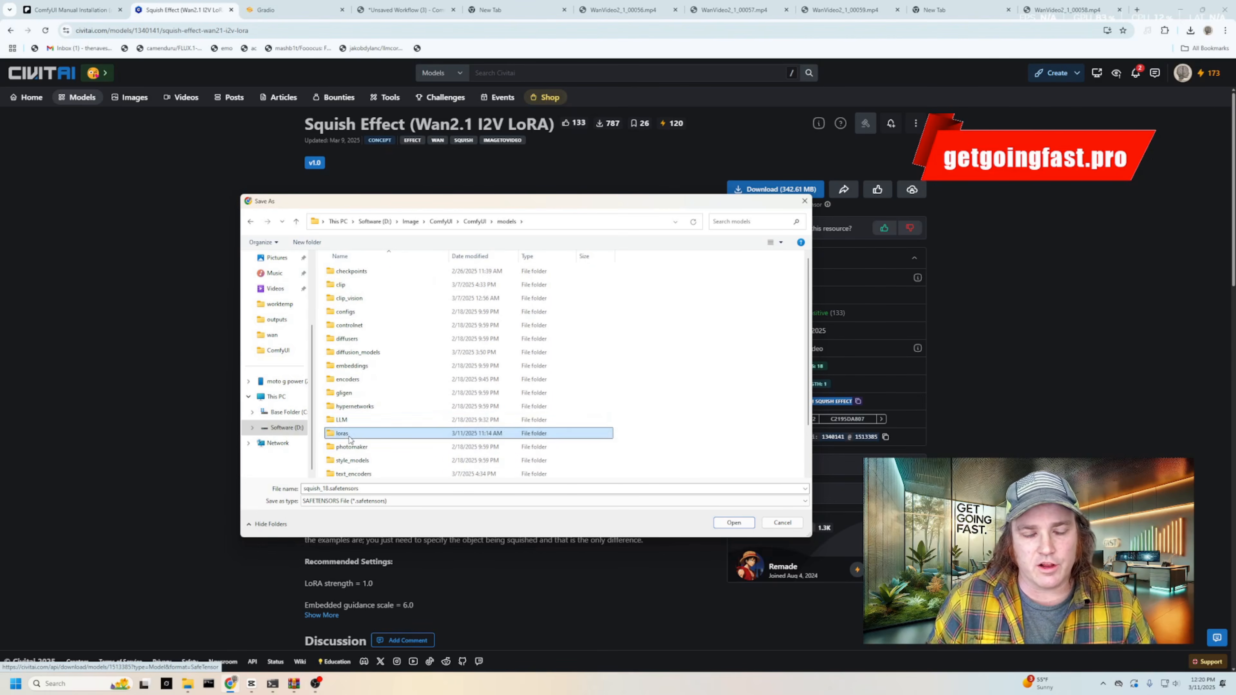
double_click(348, 436)
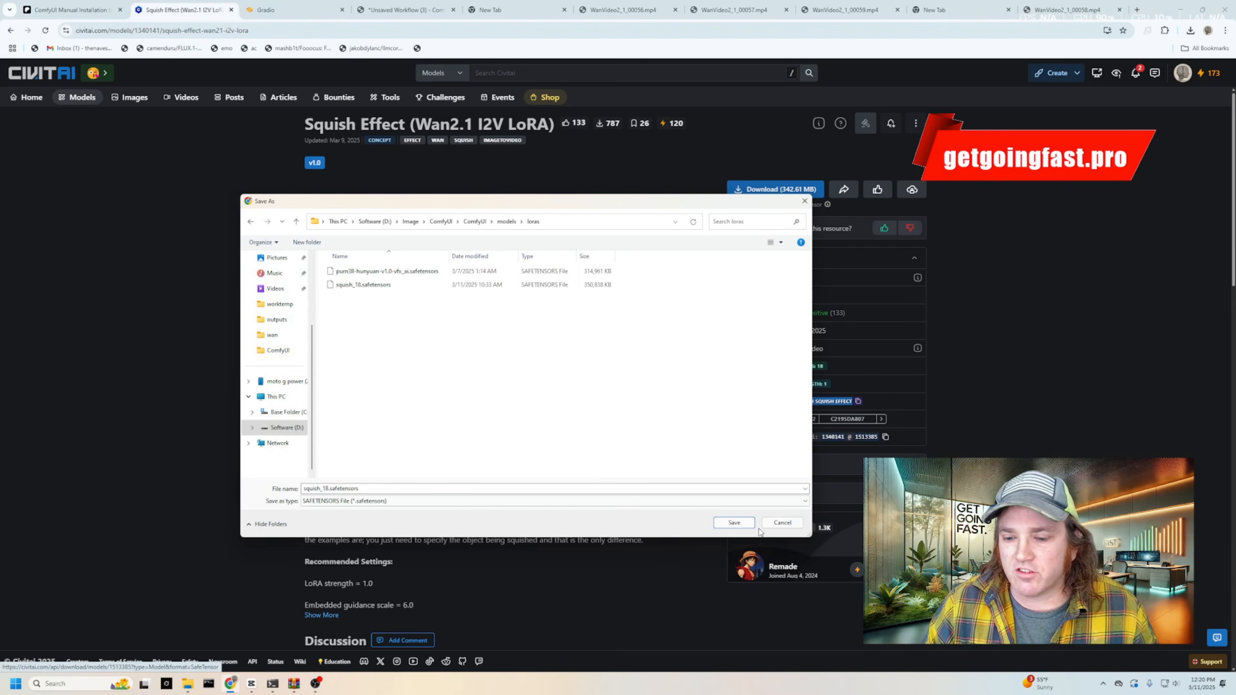
click(785, 525)
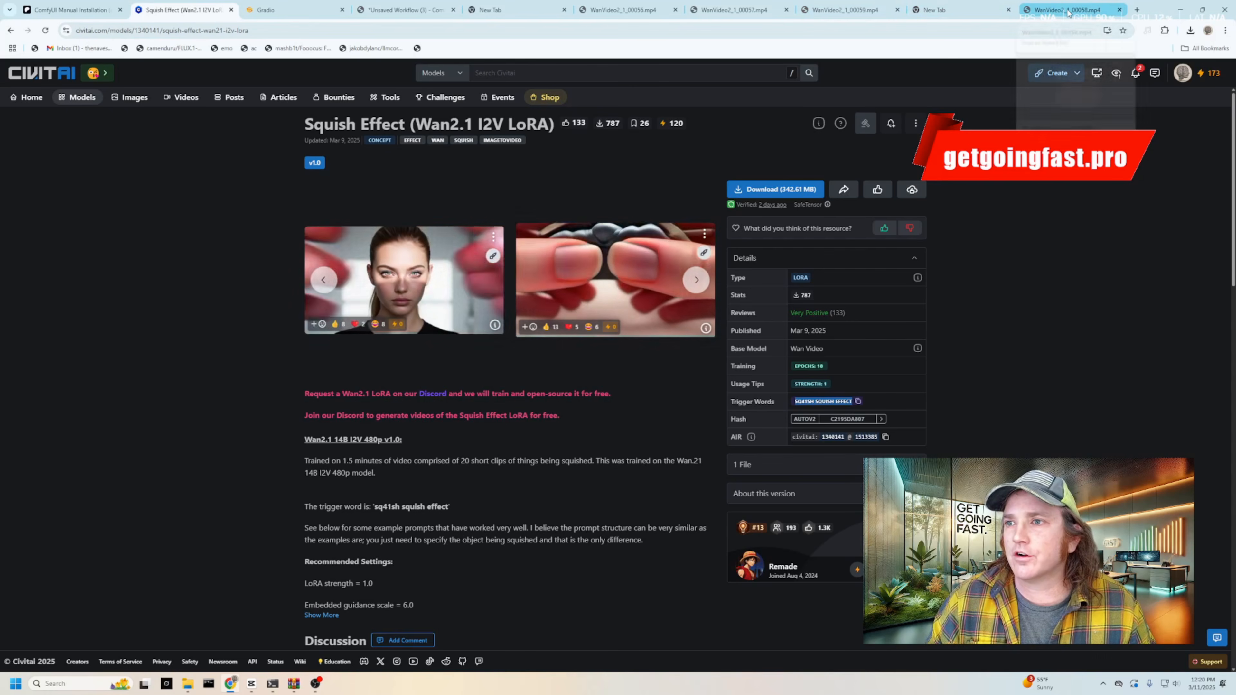
- Switch to the ComfyUI tab and look over the nodes of Unsaved Workflow (3)
click(405, 14)
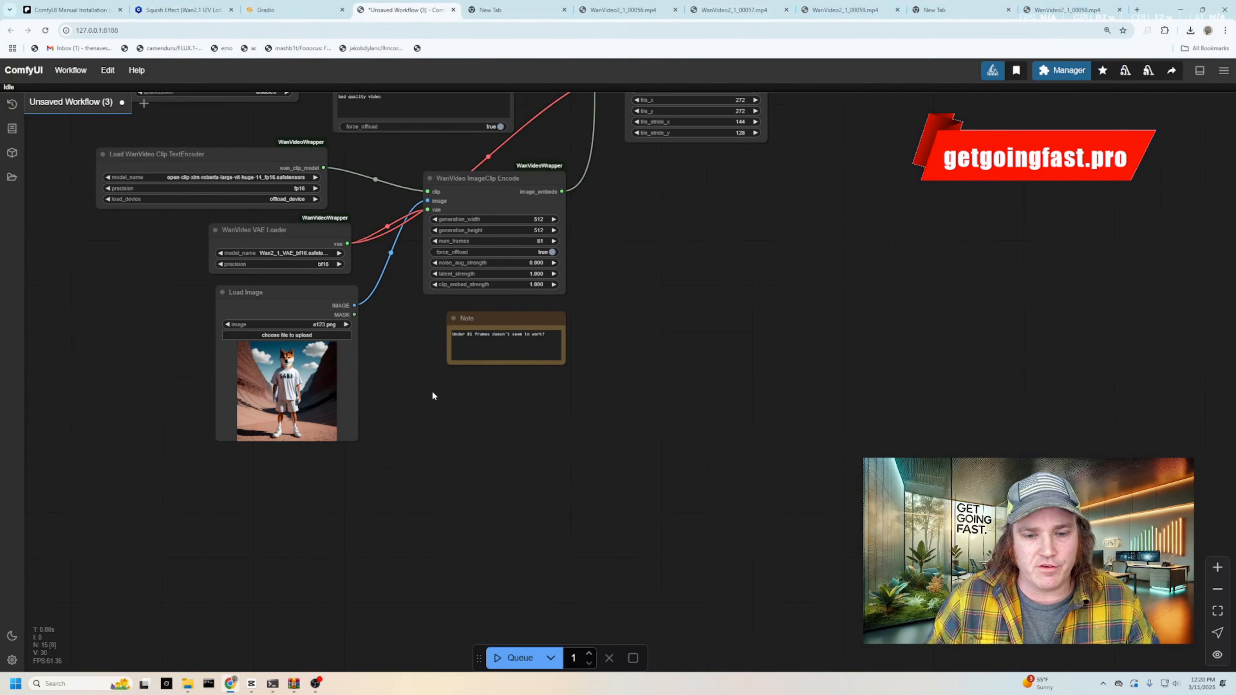
drag(433, 392, 651, 635)
scroll(309, 322, down, 2)
scroll(309, 322, up, 2)
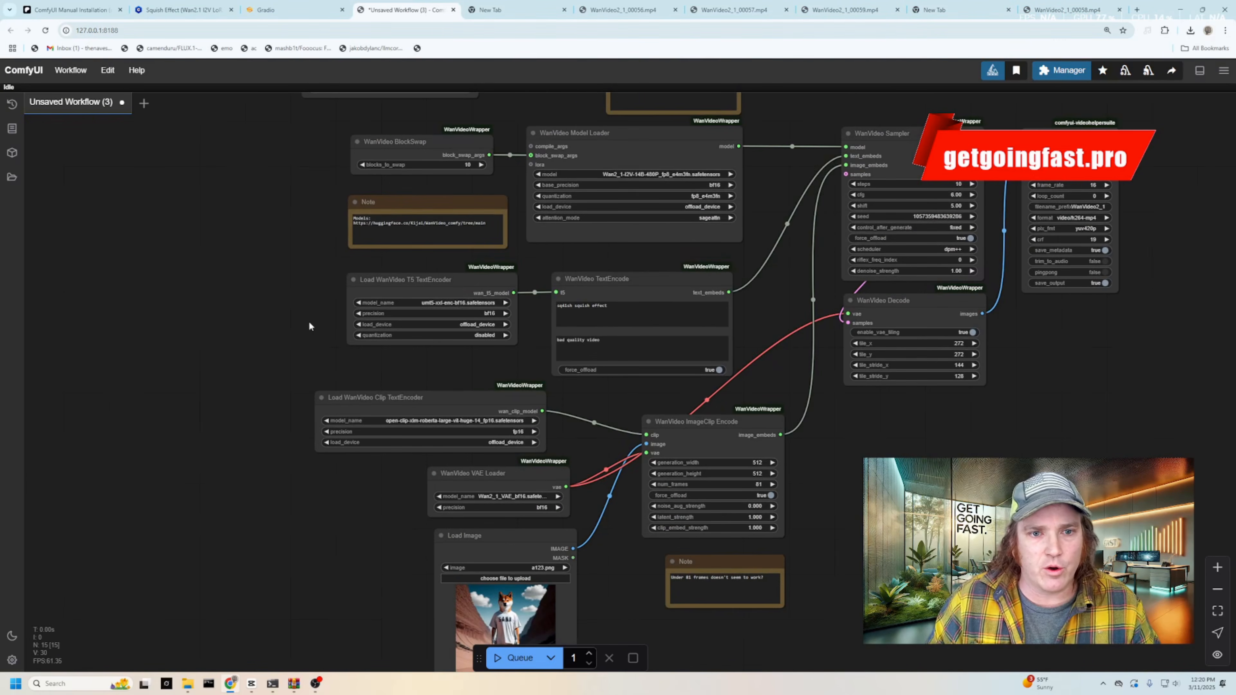
scroll(309, 326, down, 2)
drag(263, 277, 290, 317)
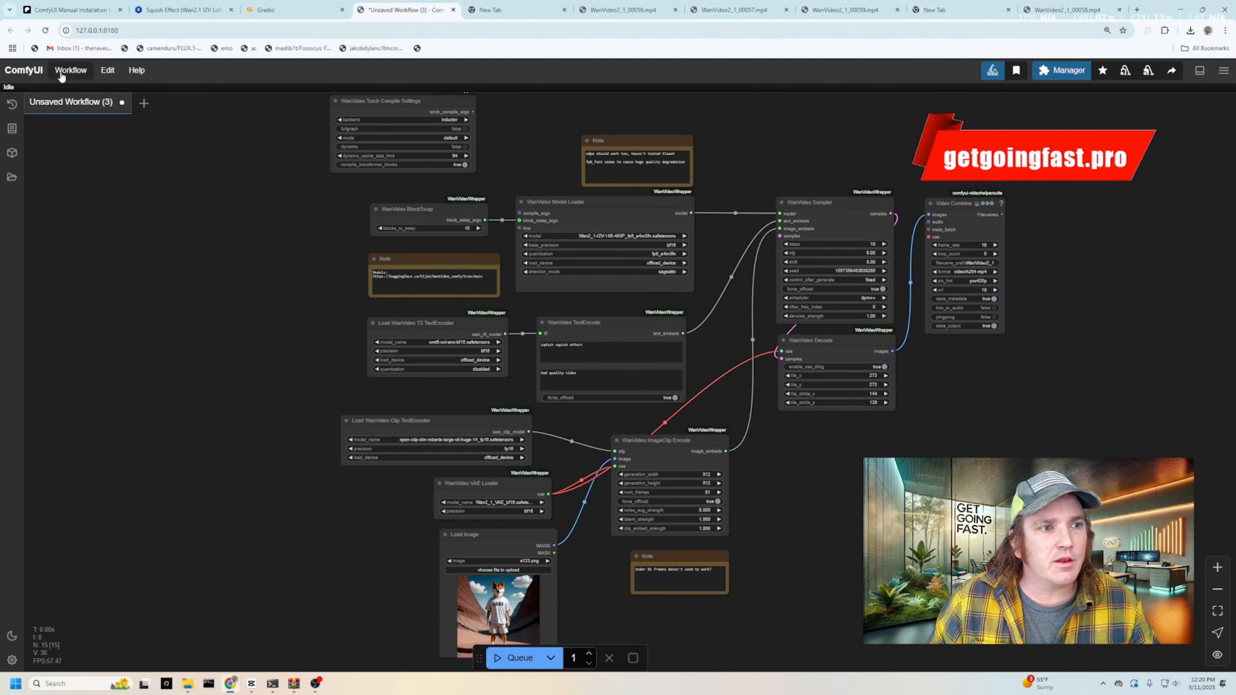
- Open the workflow wanvideo_480p_I2V_example_01.json from the ComfyUI\workflows\wan folder
click(60, 73)
click(88, 121)
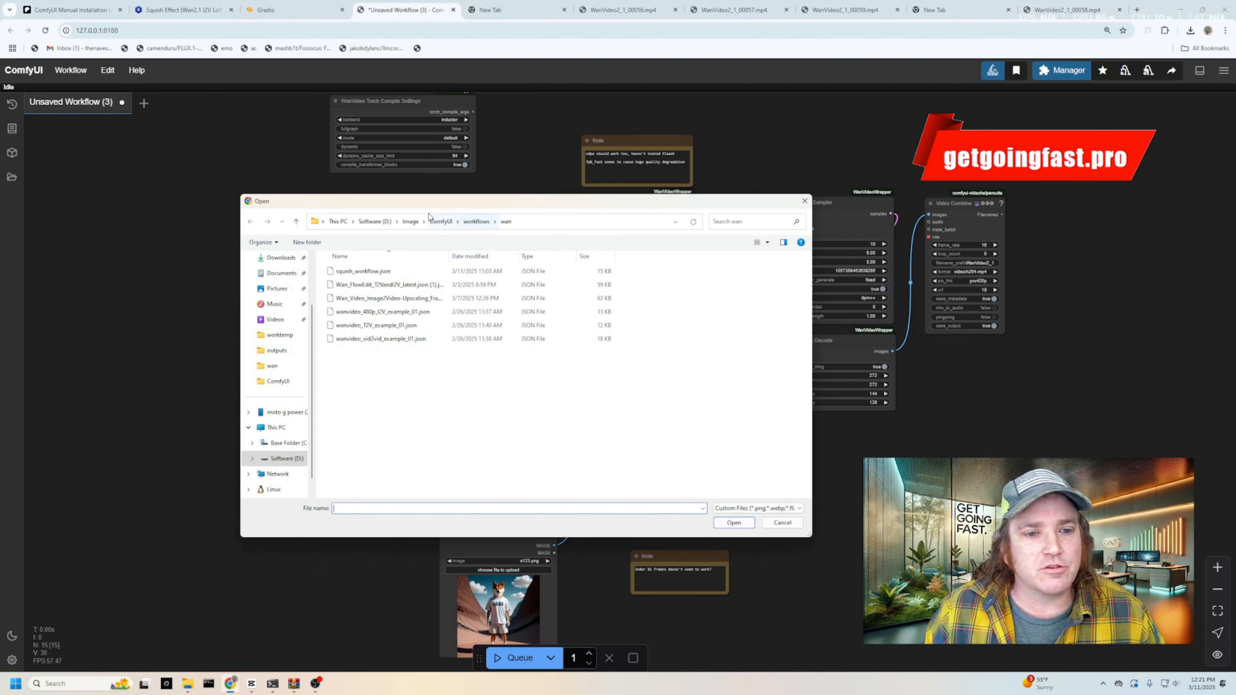
click(440, 223)
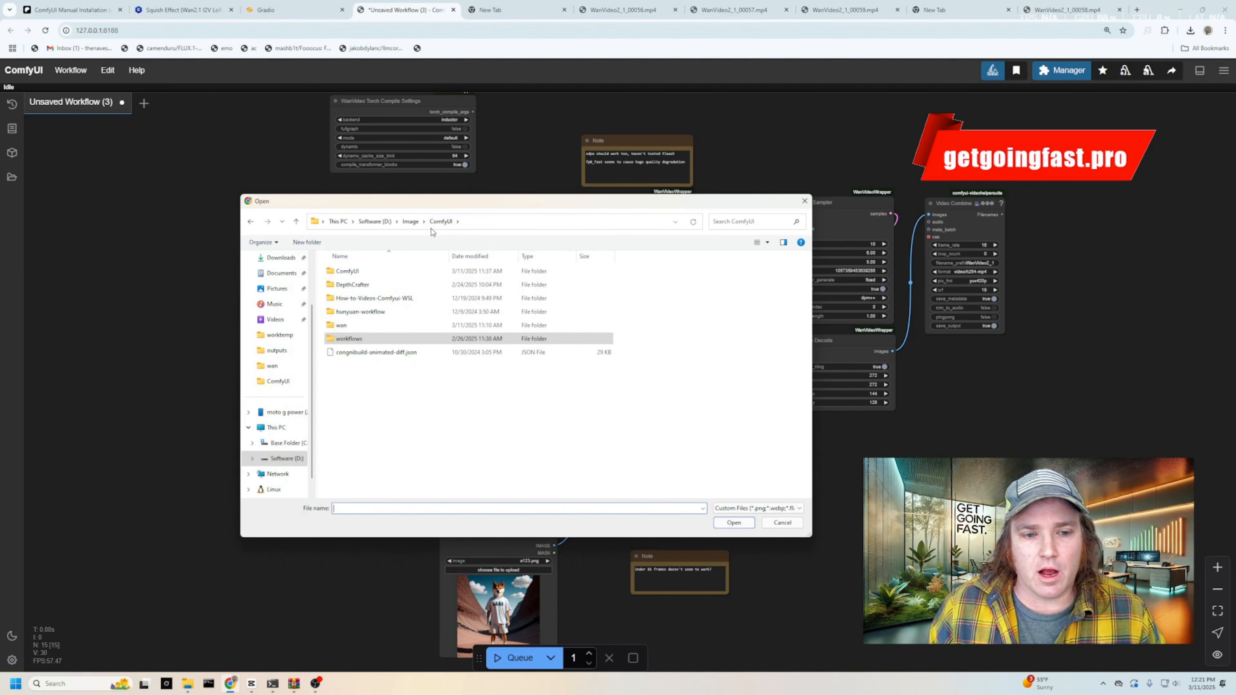
double_click(361, 339)
double_click(345, 286)
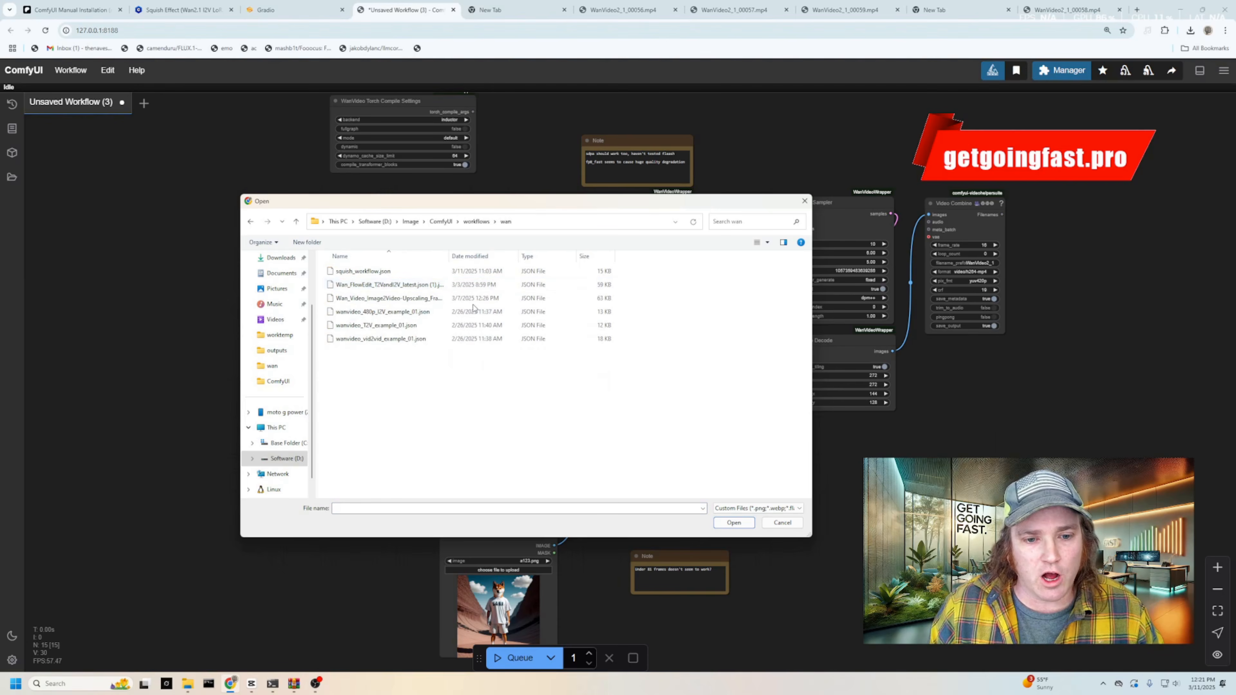
click(364, 316)
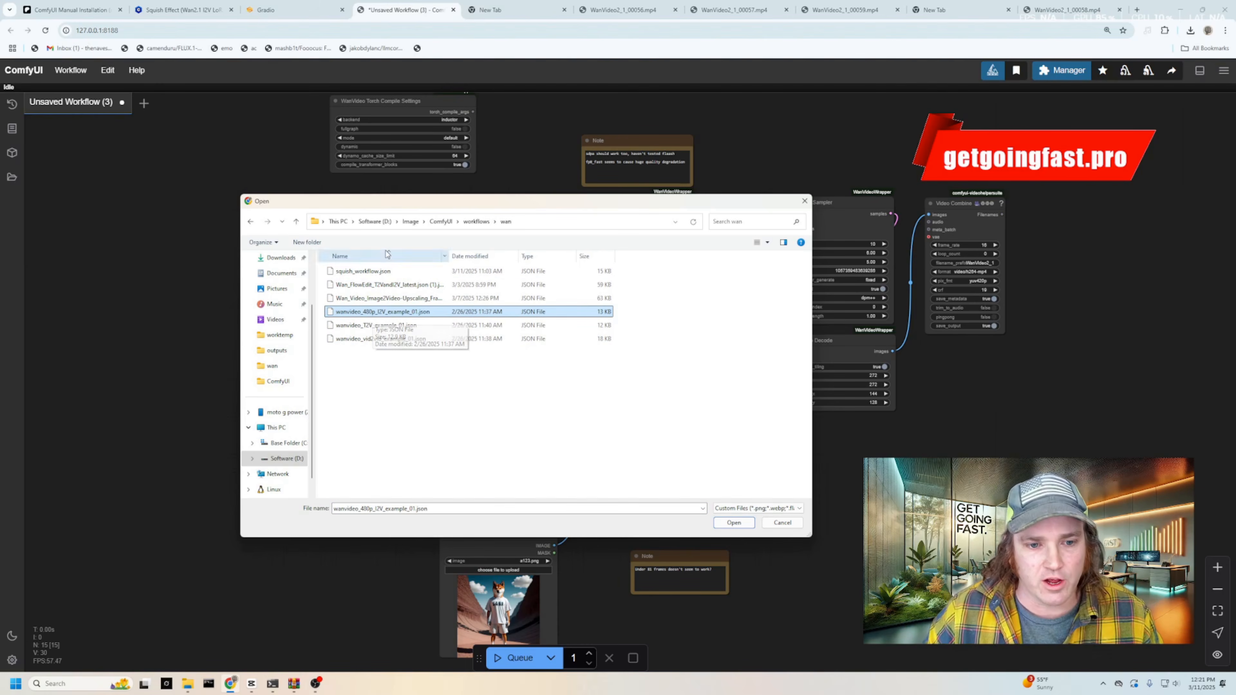
click(383, 275)
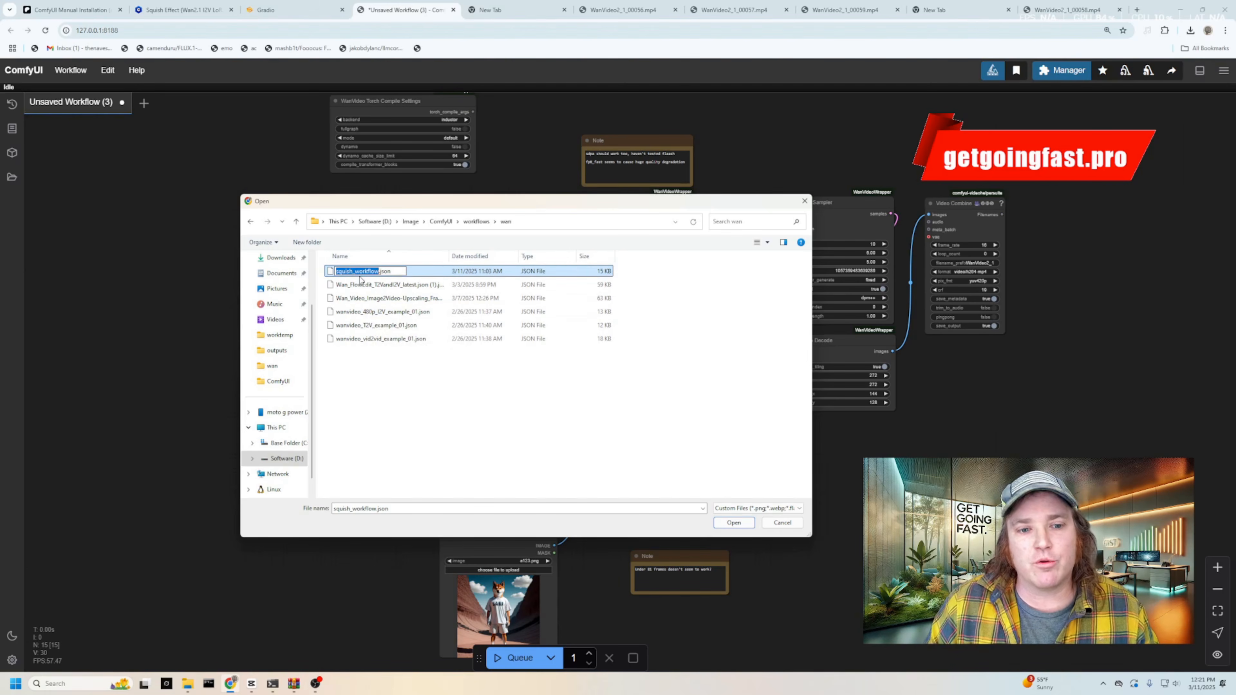
click(404, 283)
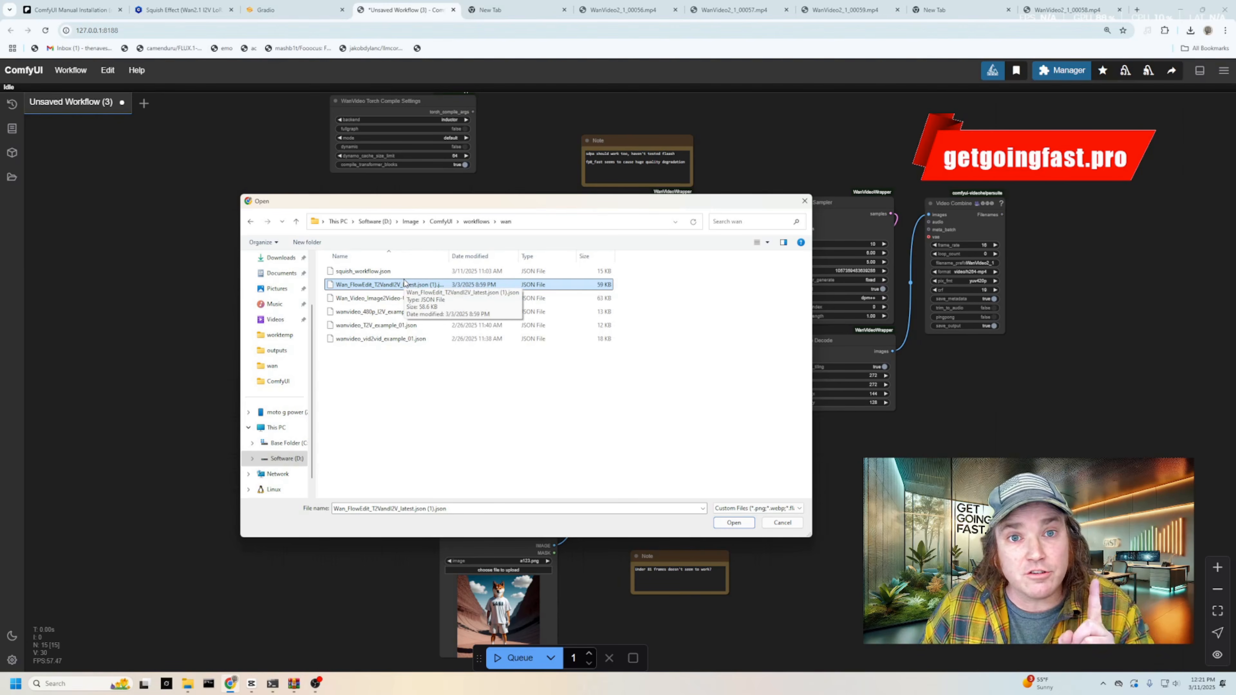
double_click(399, 312)
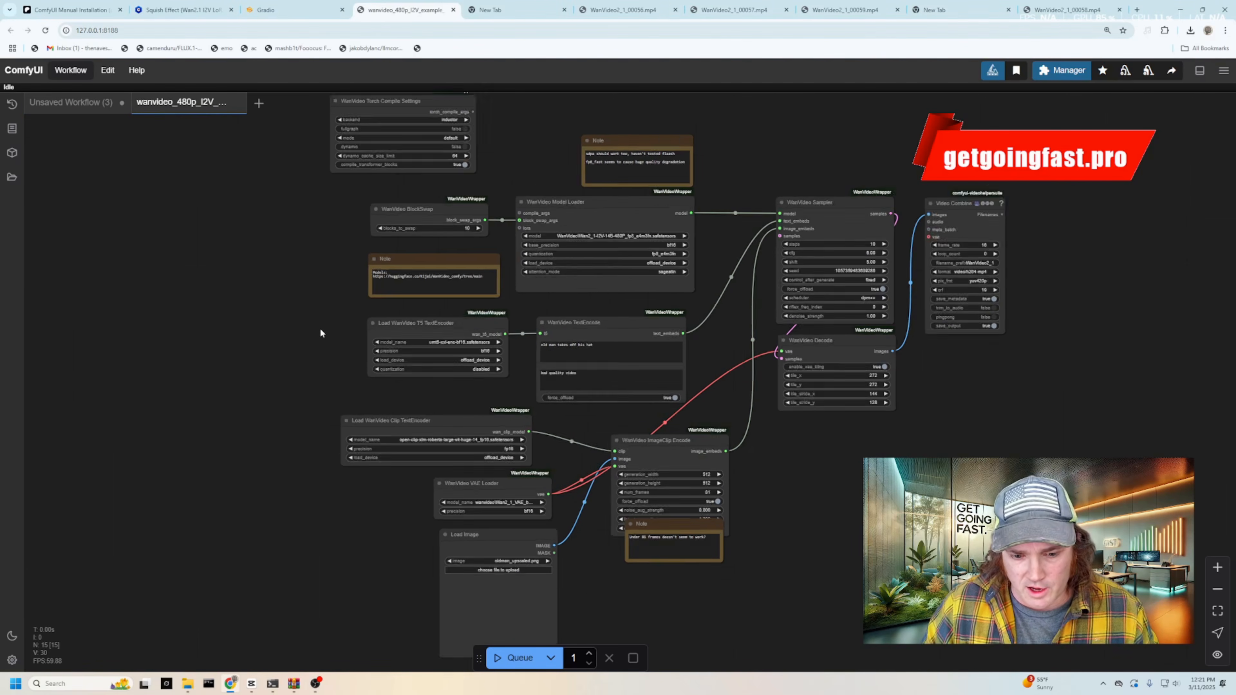
- Look over the loaded workflow and bring the WanVideo ImageClip Encode node in front of the overlapping note
scroll(320, 328, up, 1)
mouse_move(278, 339)
mouse_down()
mouse_move(265, 395)
mouse_move(275, 348)
mouse_up()
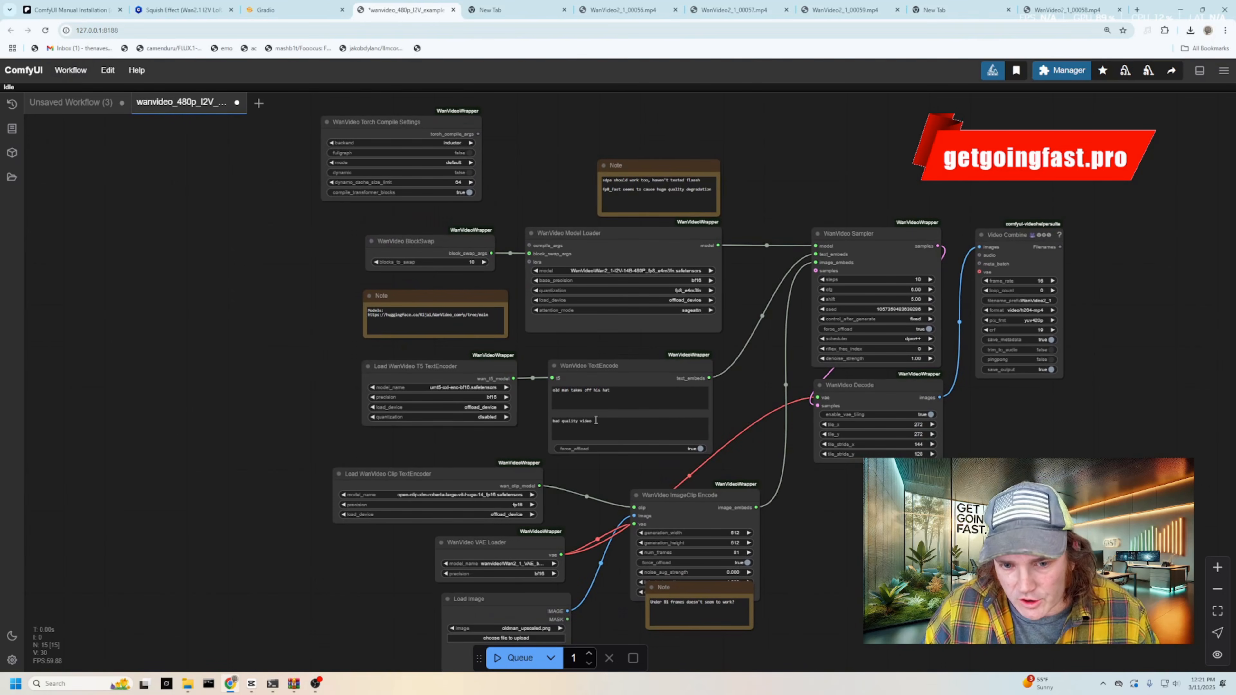
scroll(578, 509, down, 3)
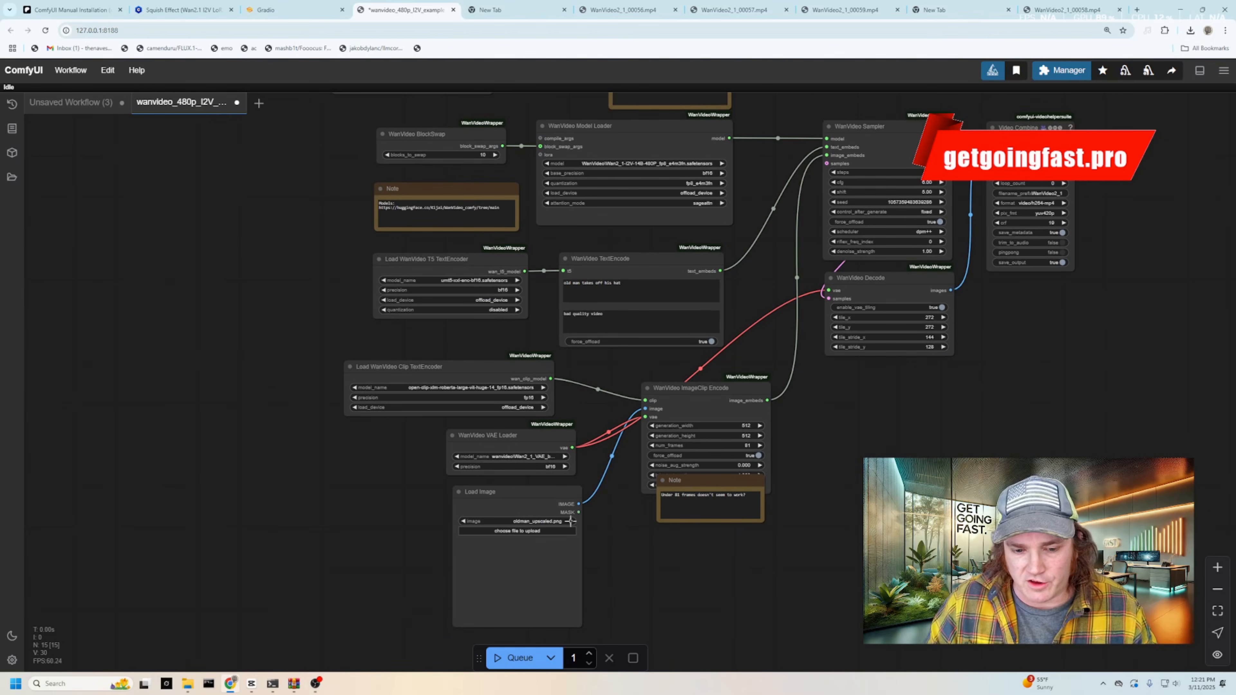
drag(647, 506, 611, 572)
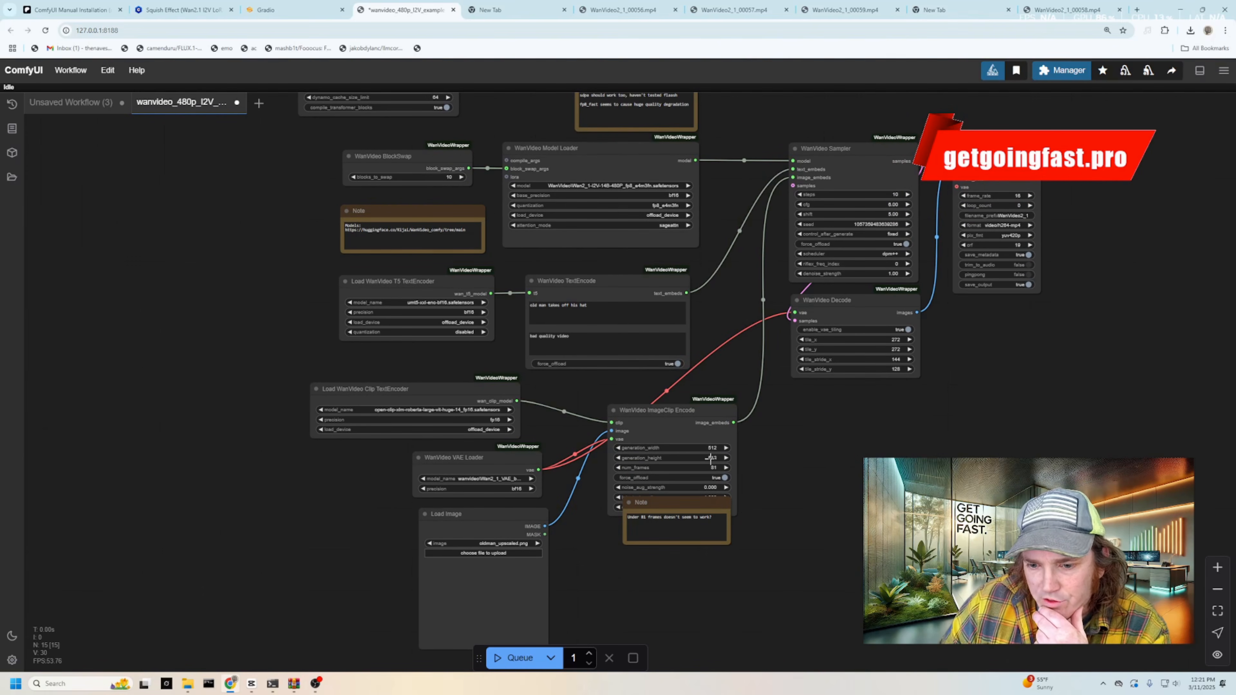
click(720, 447)
click(793, 480)
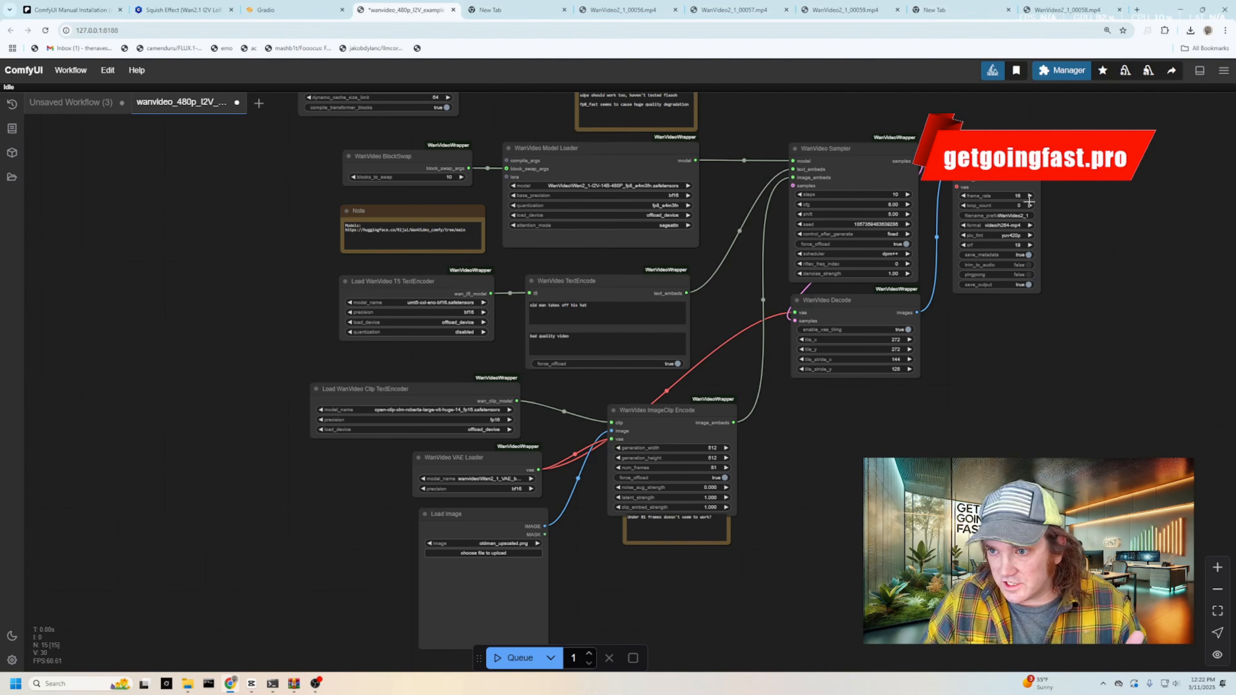
- Set the frame_rate of the Video Combine node to 10
click(961, 197)
click(961, 196)
click(961, 196)
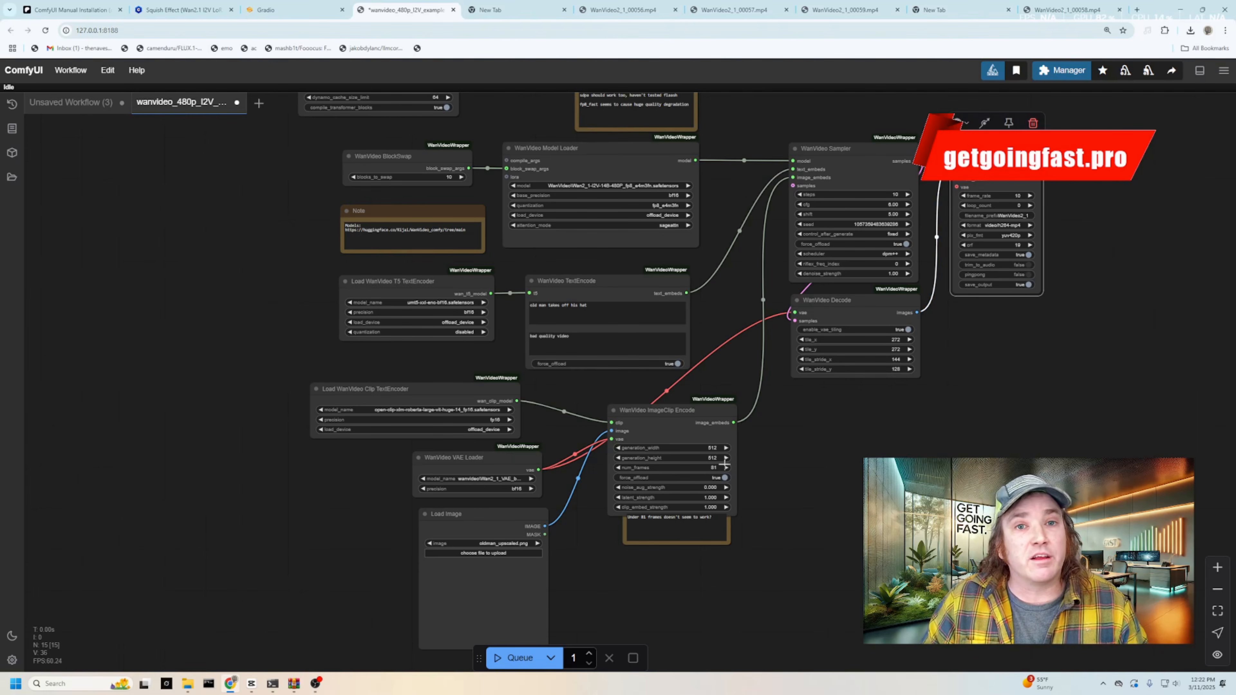
drag(788, 440, 856, 466)
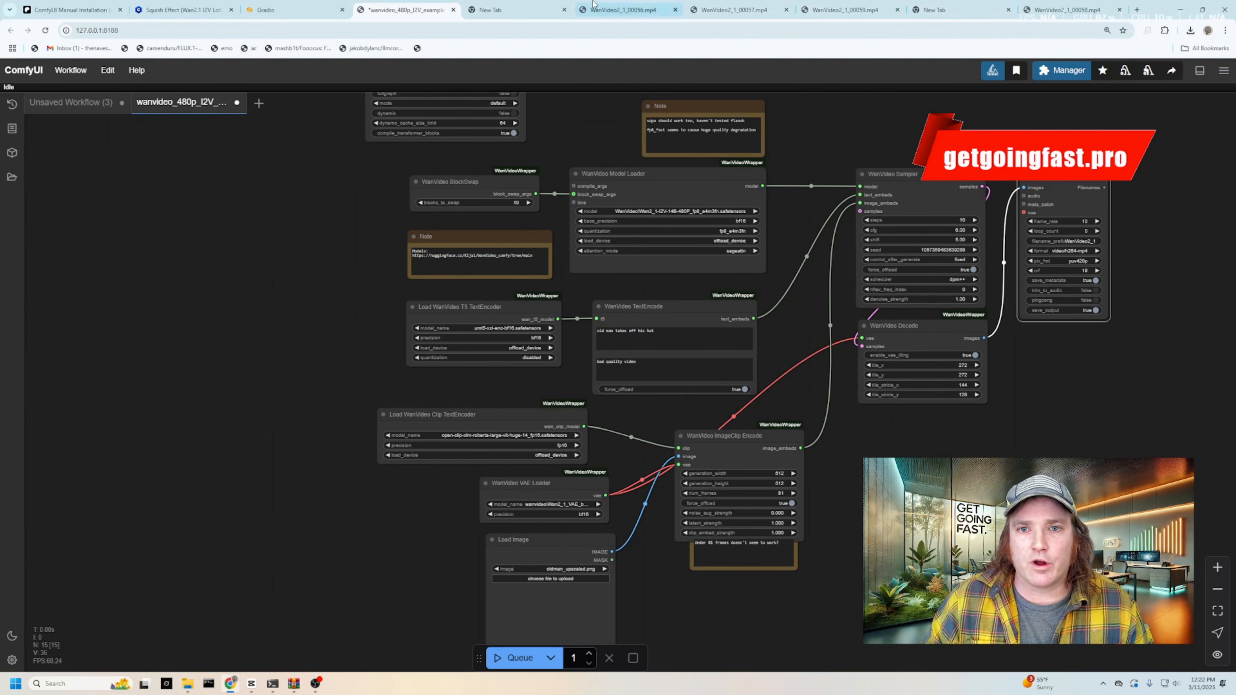
- Copy the trigger words "sq41sh squish effect" from the Civitai page and replace the positive prompt in WanVideo TextEncode with them
click(170, 14)
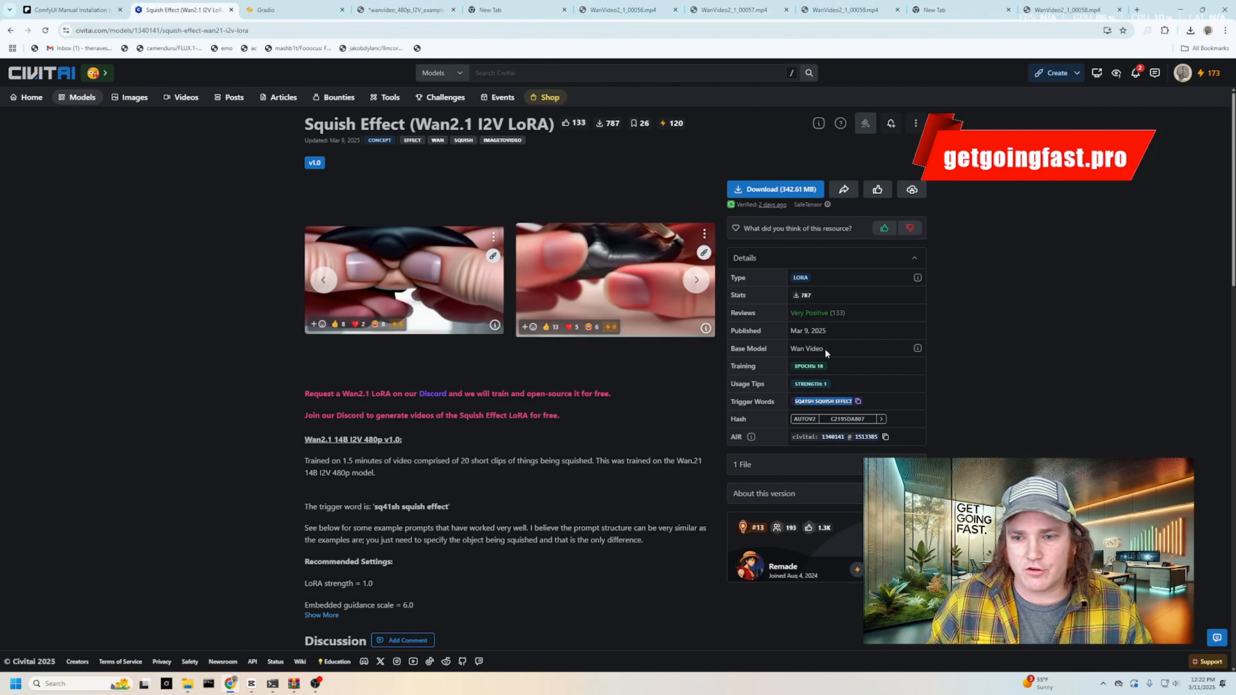
click(856, 403)
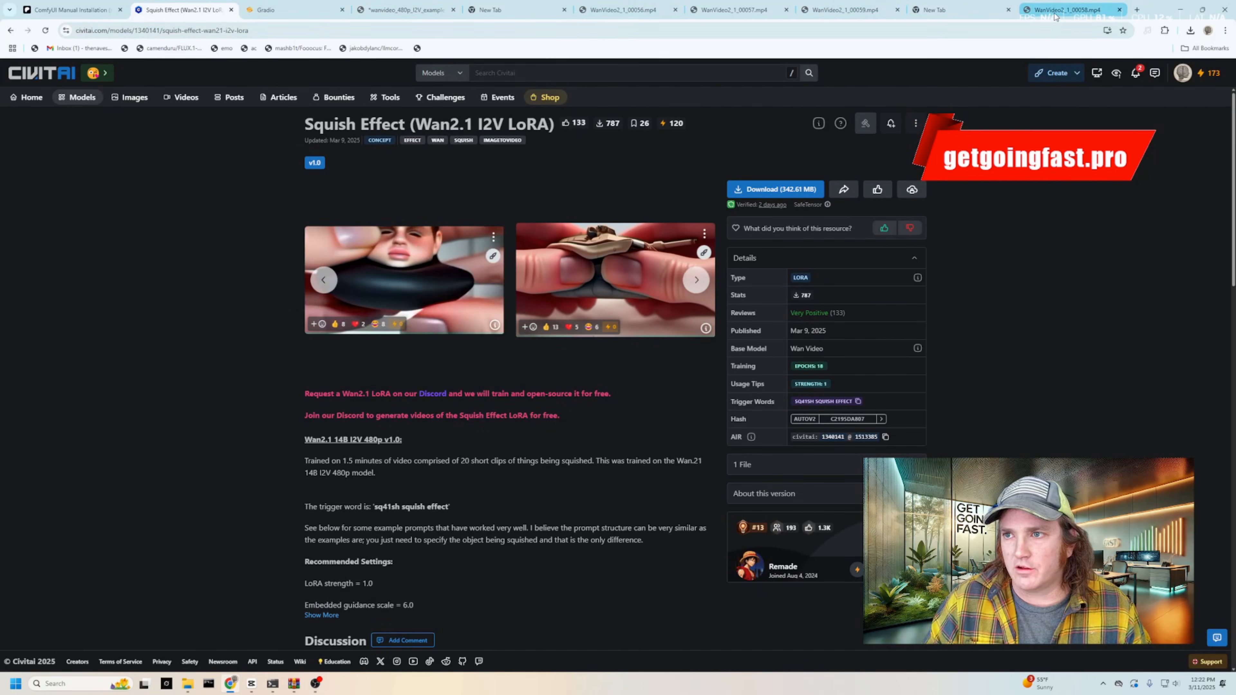
click(396, 11)
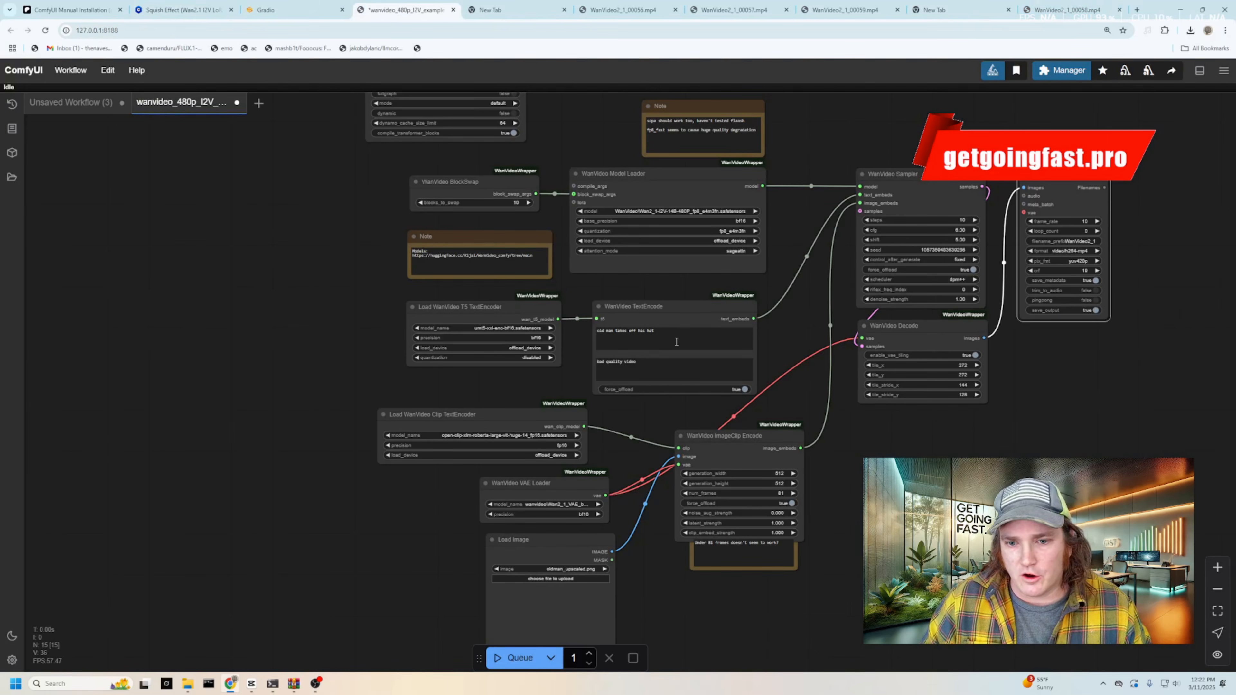
click(695, 337)
scroll(839, 393, up, 3)
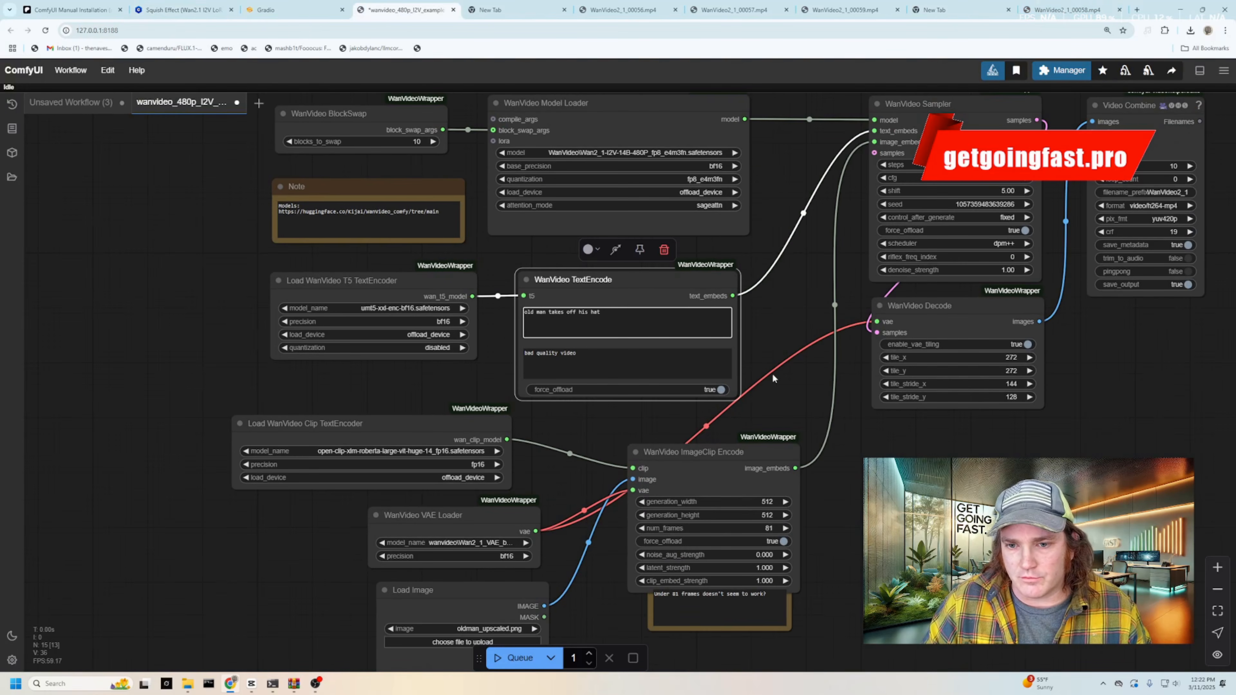
key(ctrl+a)
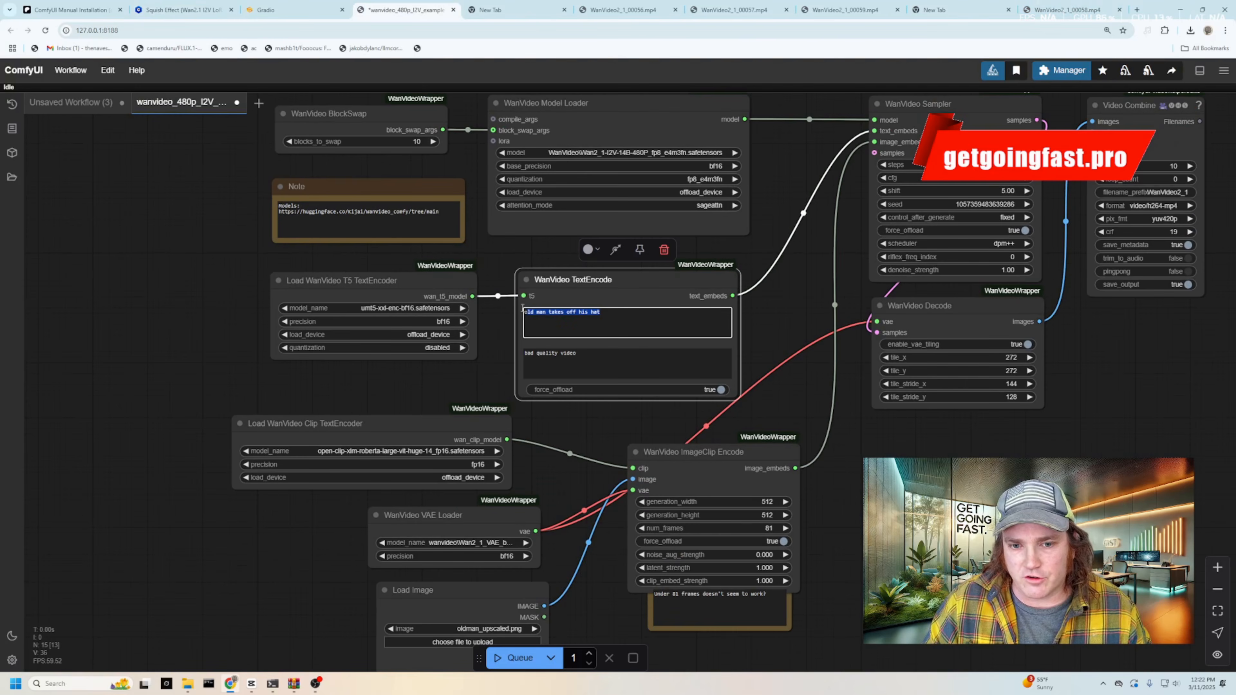
key(ctrl+v)
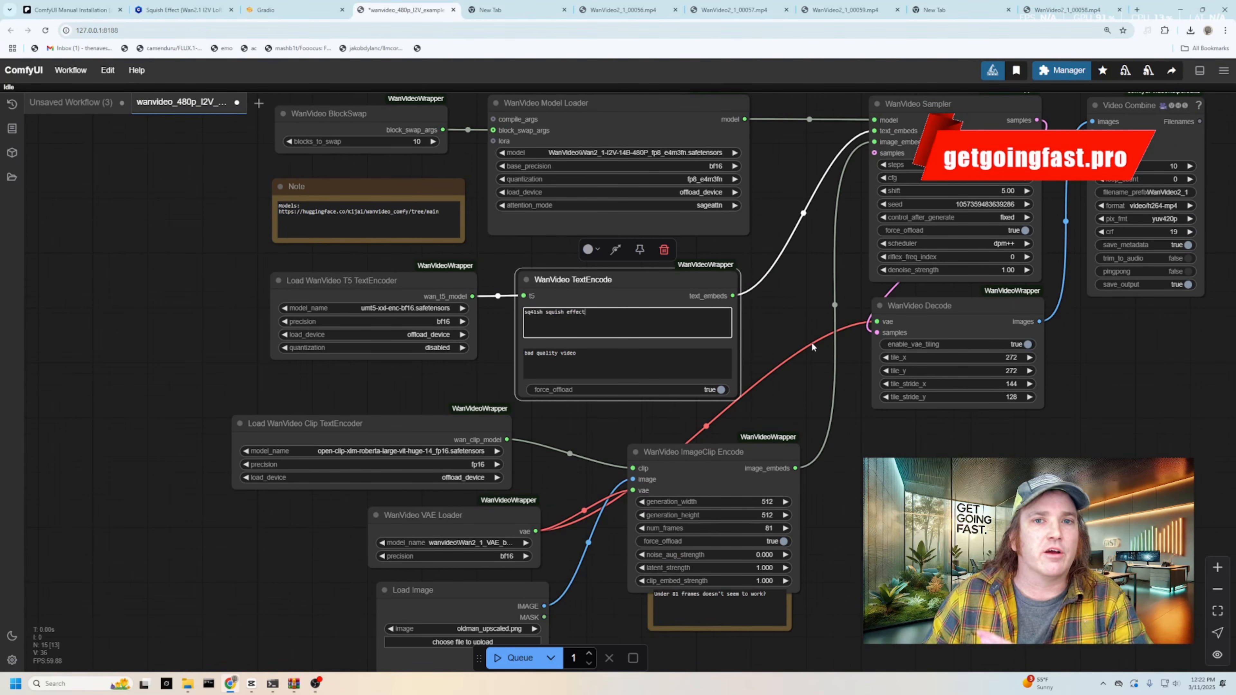
- Add a WanVideo Lora Select node and place it on the empty canvas beside the WanVideo BlockSwap node
drag(792, 314, 869, 351)
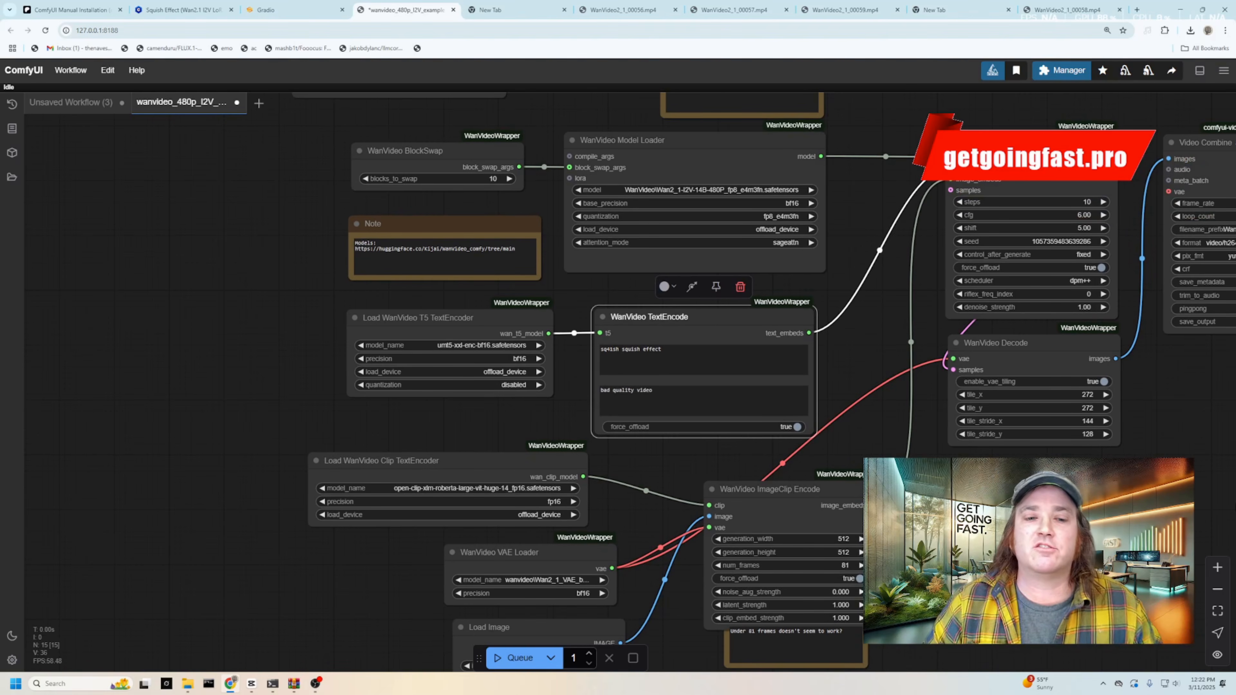
drag(216, 325, 280, 426)
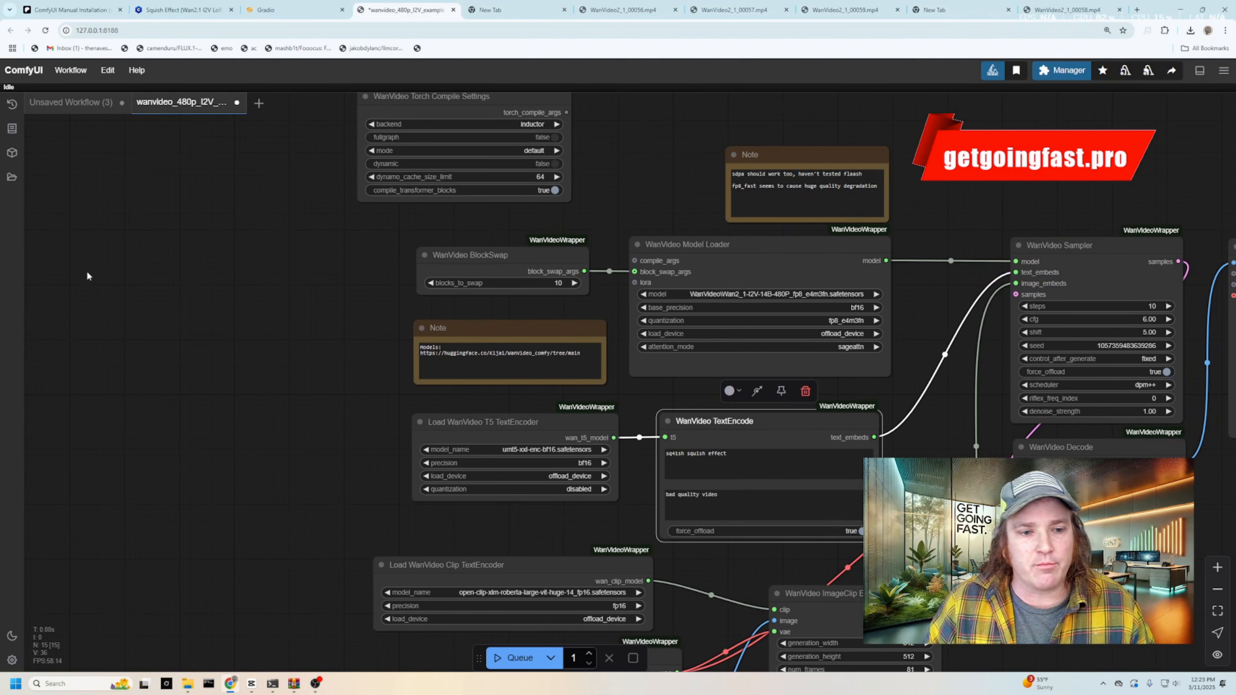
right_click(271, 273)
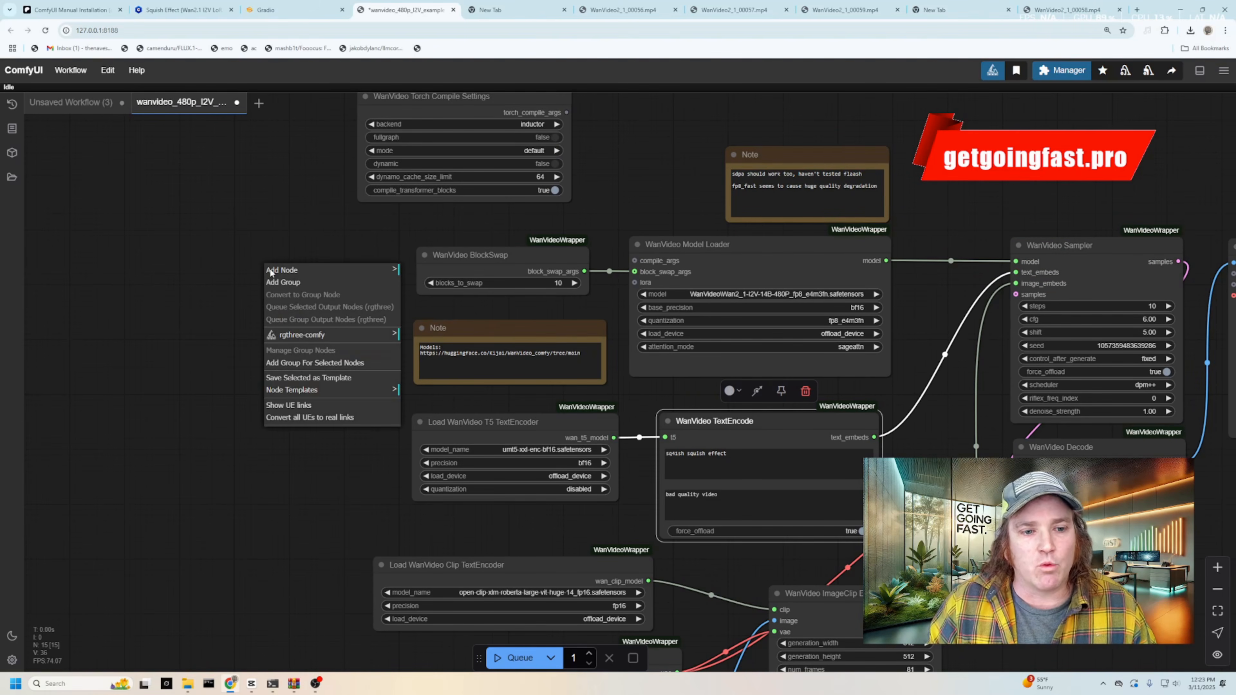
click(304, 271)
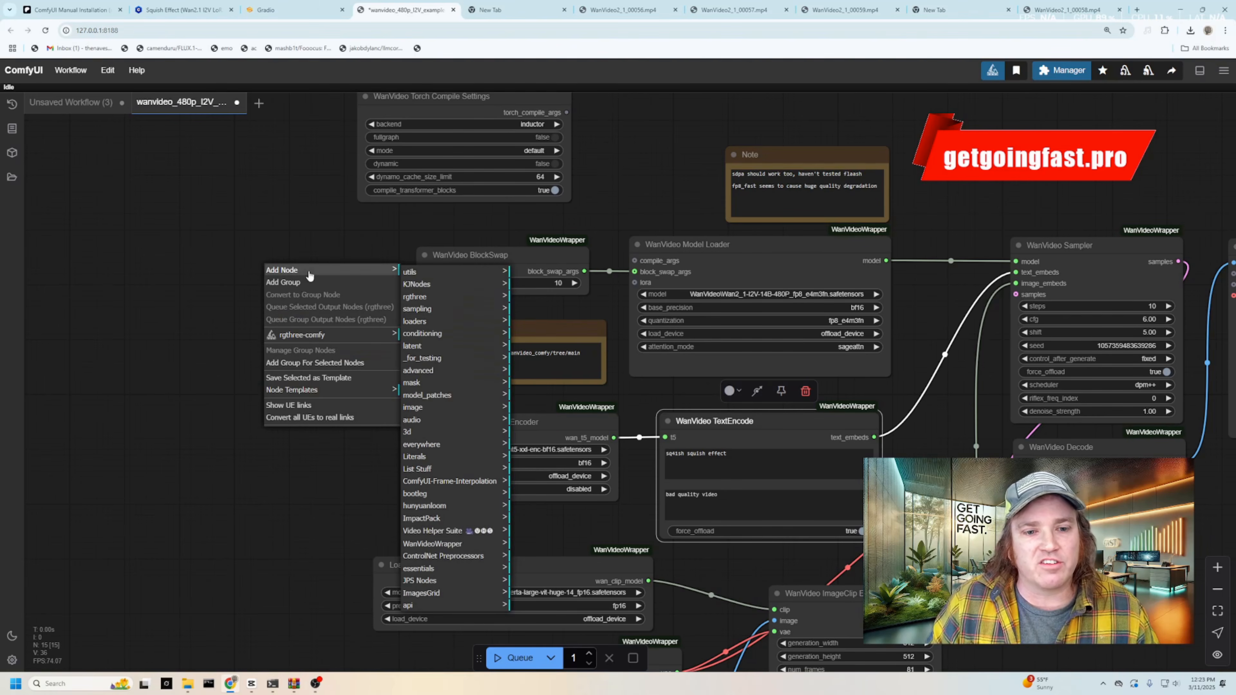
click(449, 549)
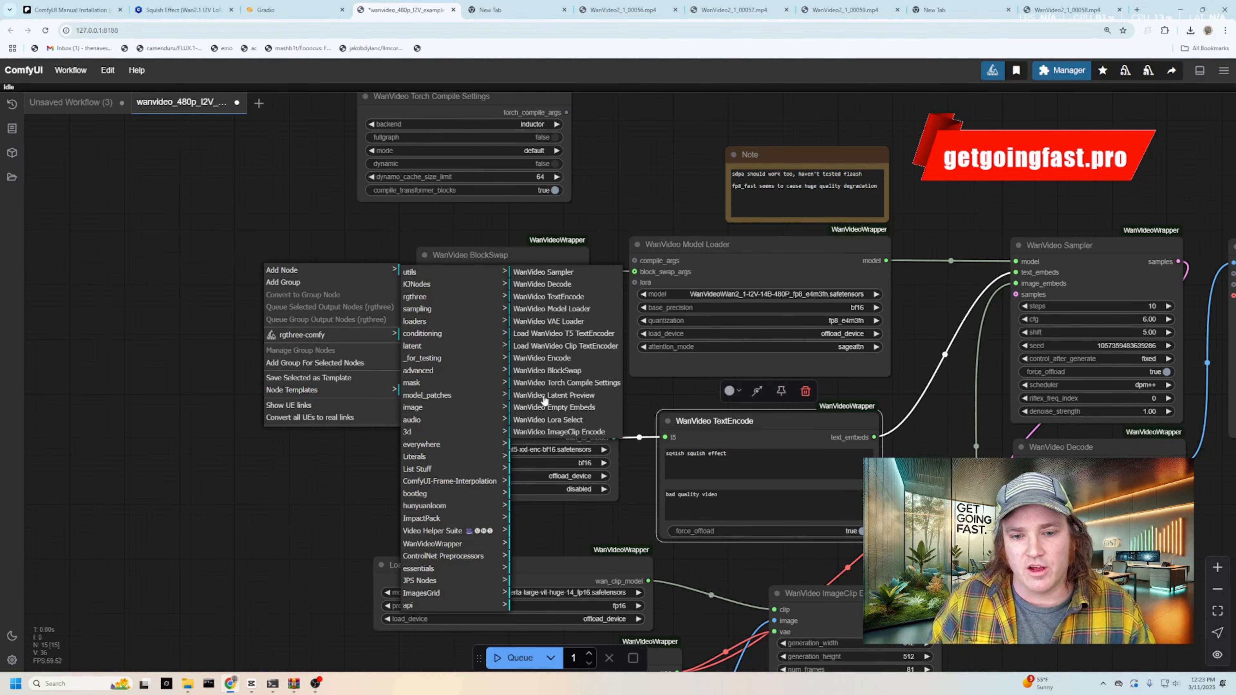
click(557, 421)
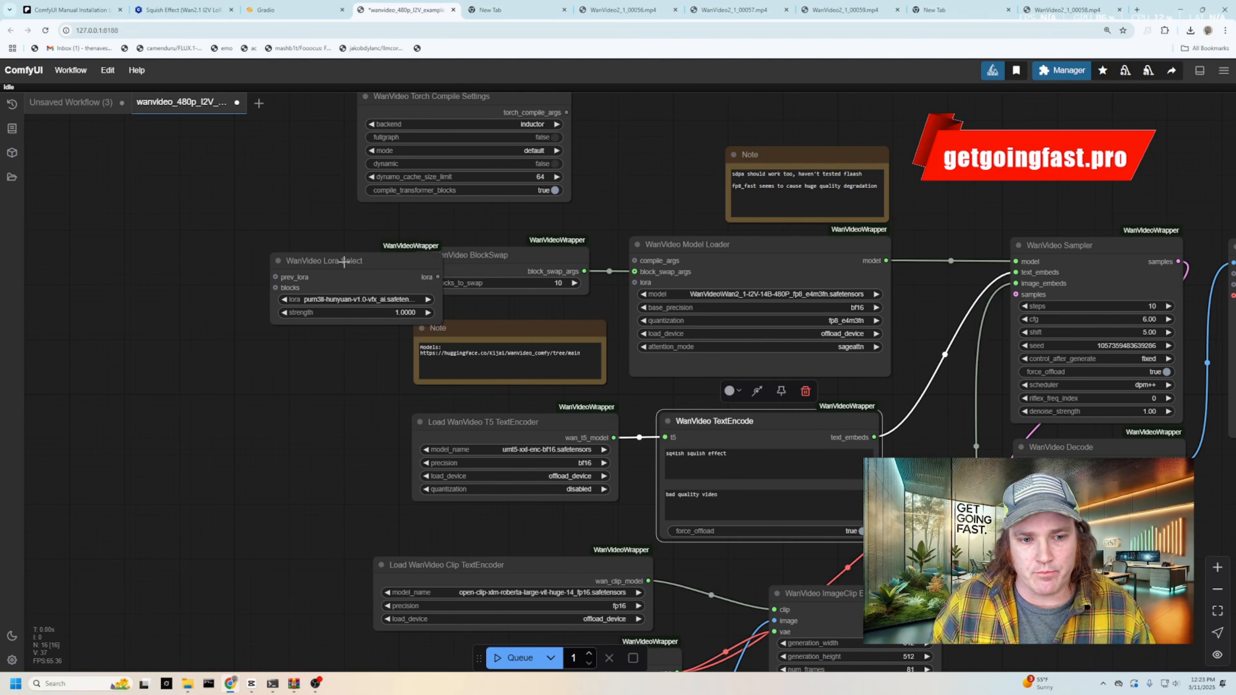
drag(344, 262, 253, 244)
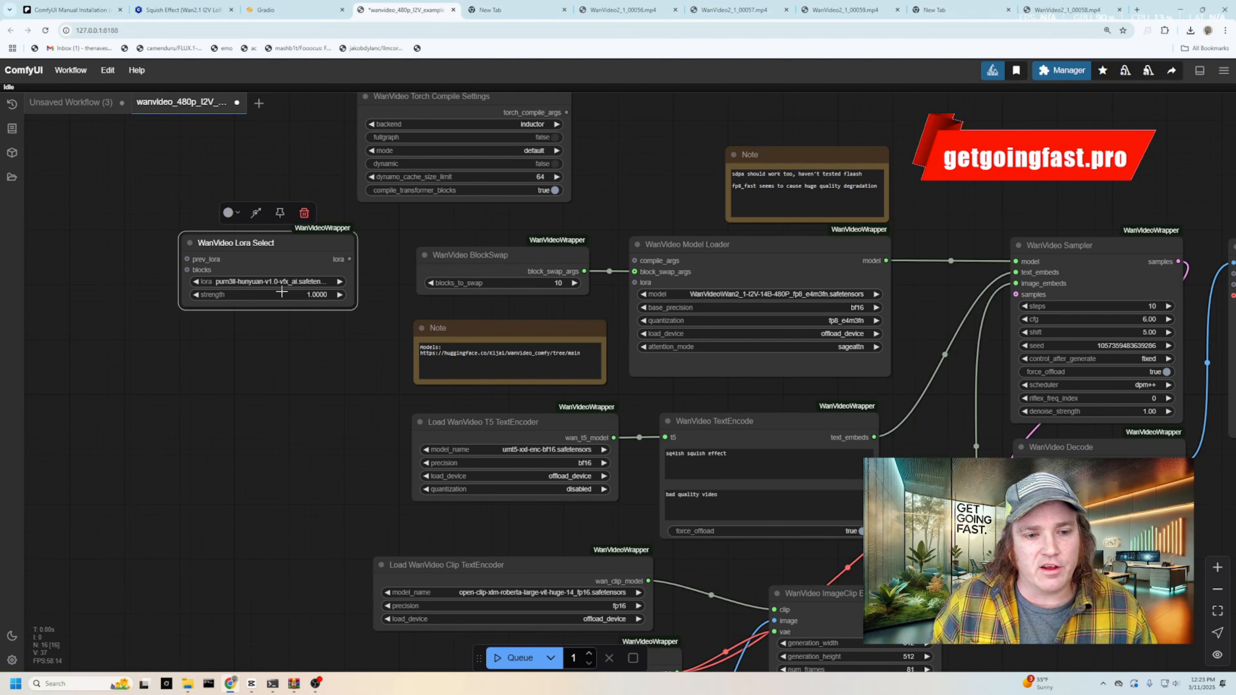
- Choose squish_18.safetensors in the WanVideo Lora Select node and connect its lora output to the WanVideo Model Loader's lora input
click(283, 282)
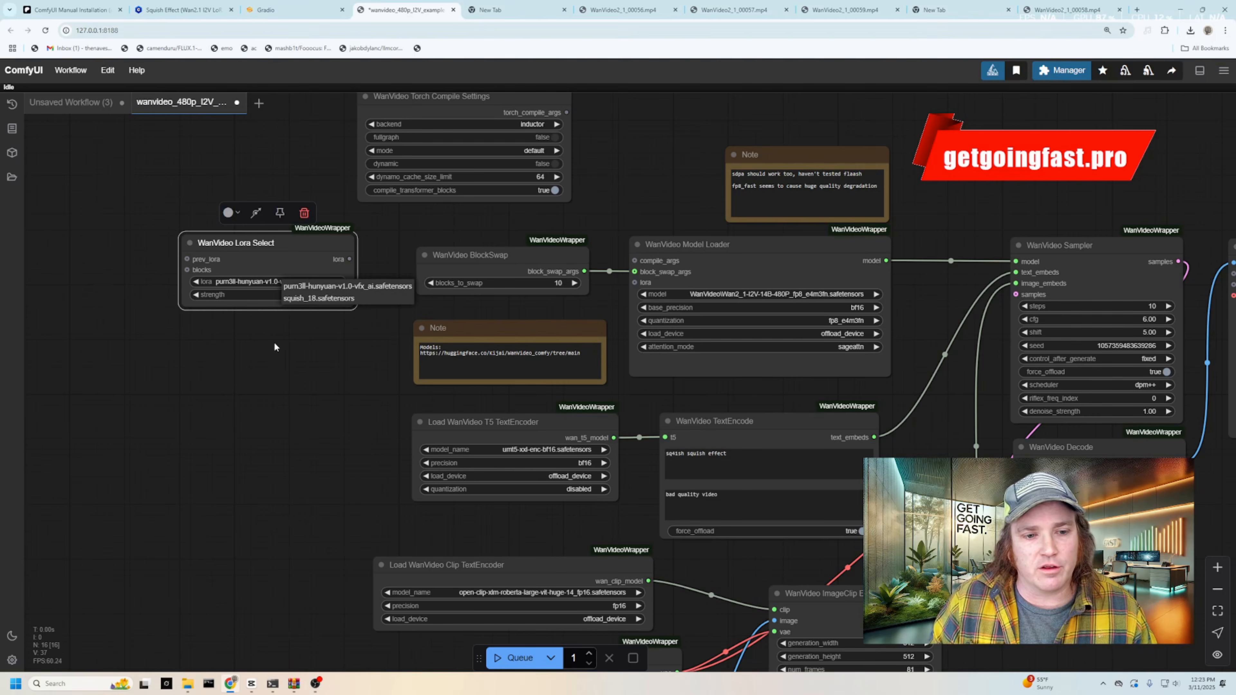
click(301, 298)
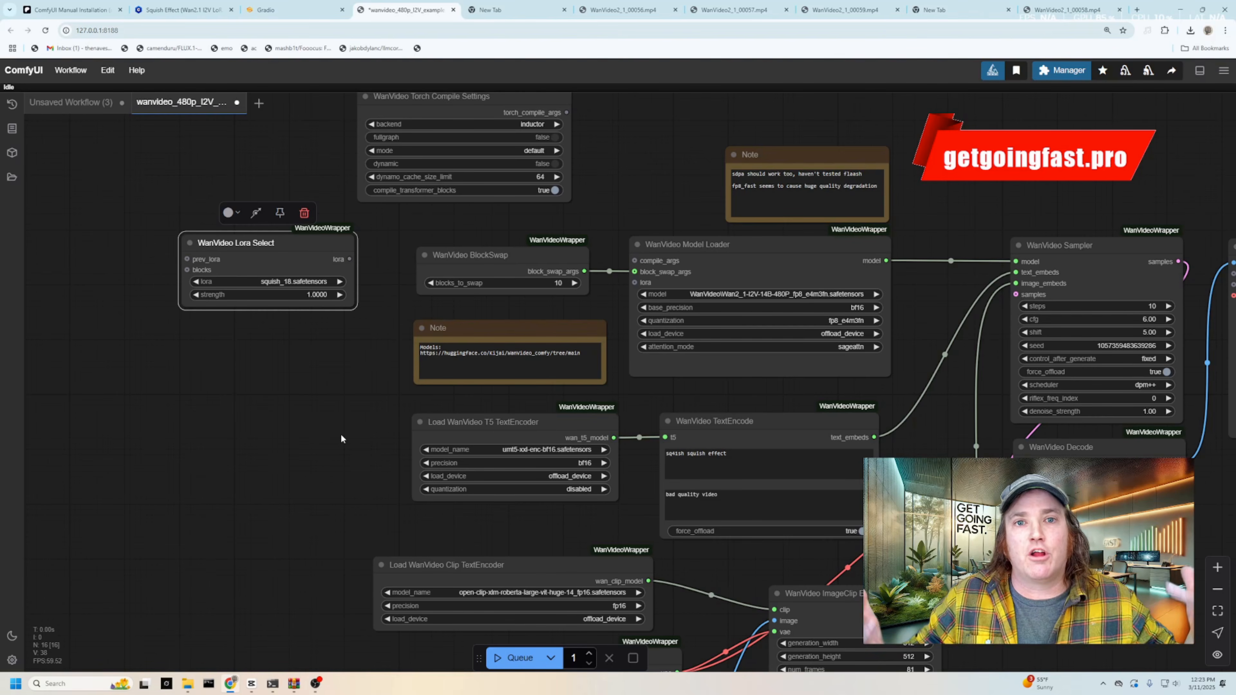
drag(347, 261, 637, 284)
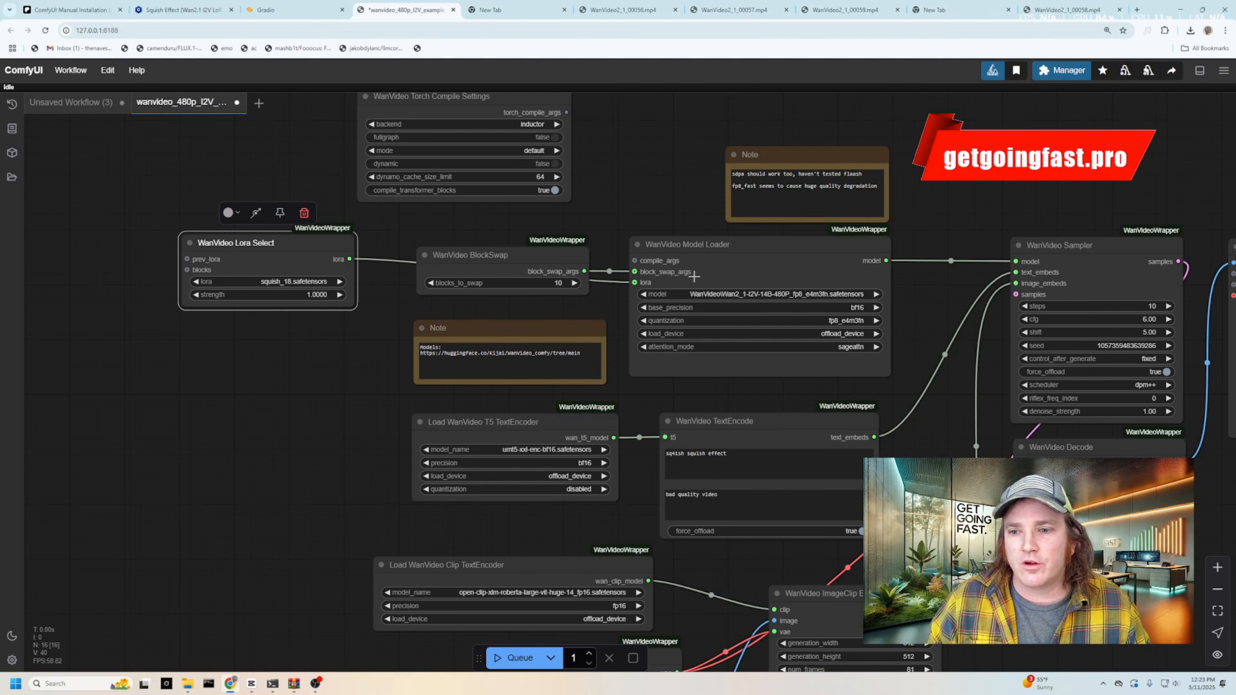
- Load the dog photo IMG_7255.jpg from the Pictures folder into the Load Image node
scroll(827, 370, down, 5)
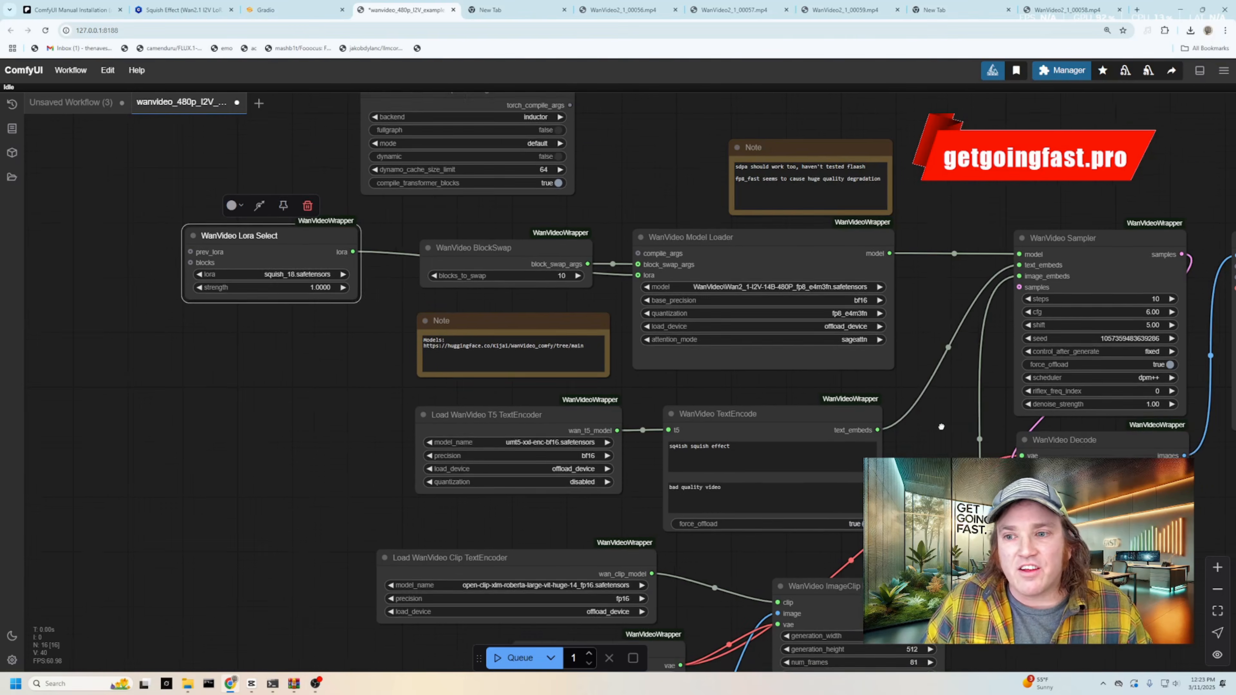
scroll(936, 334, down, 2)
scroll(935, 333, up, 2)
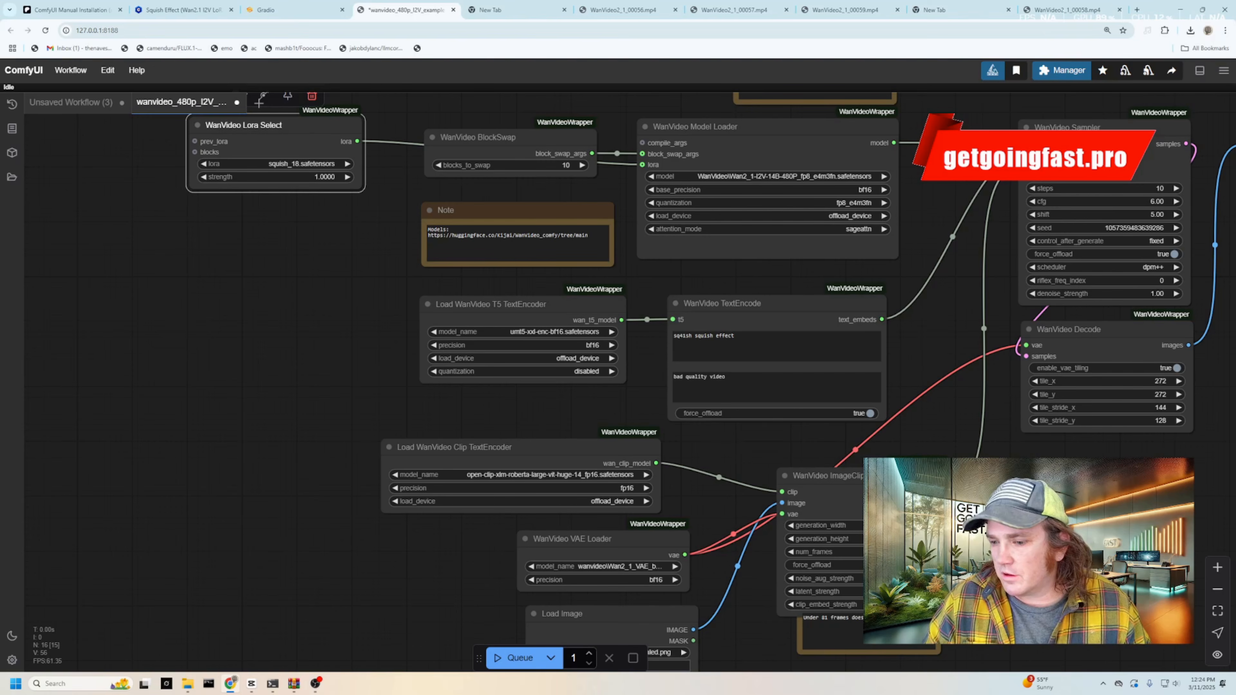
drag(1051, 531, 954, 432)
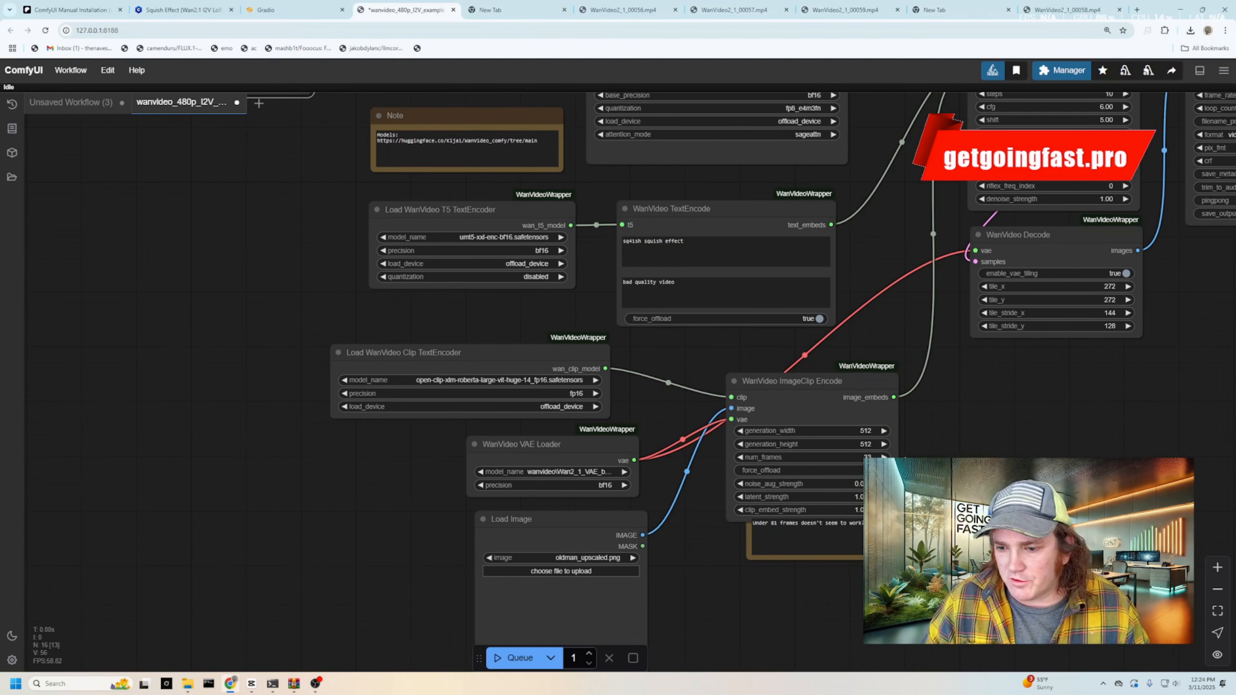
drag(973, 487, 925, 614)
mouse_move(1165, 243)
mouse_down()
mouse_move(1121, 250)
mouse_move(1150, 250)
mouse_up()
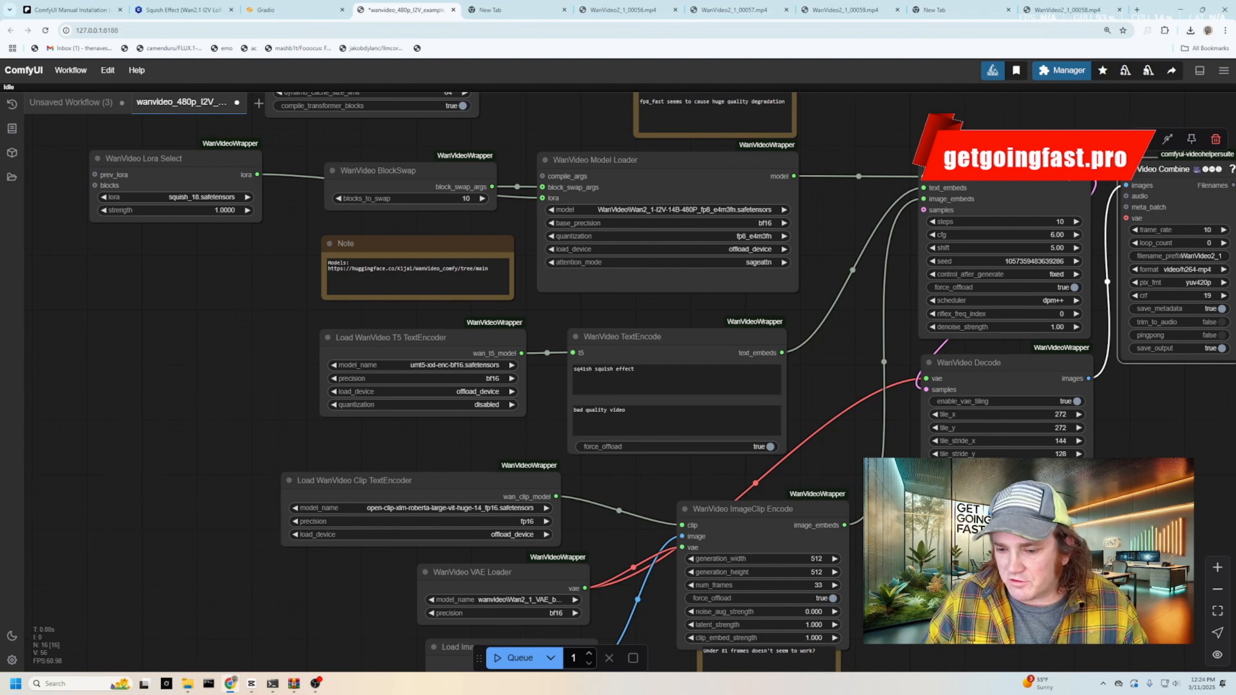
drag(827, 467, 824, 368)
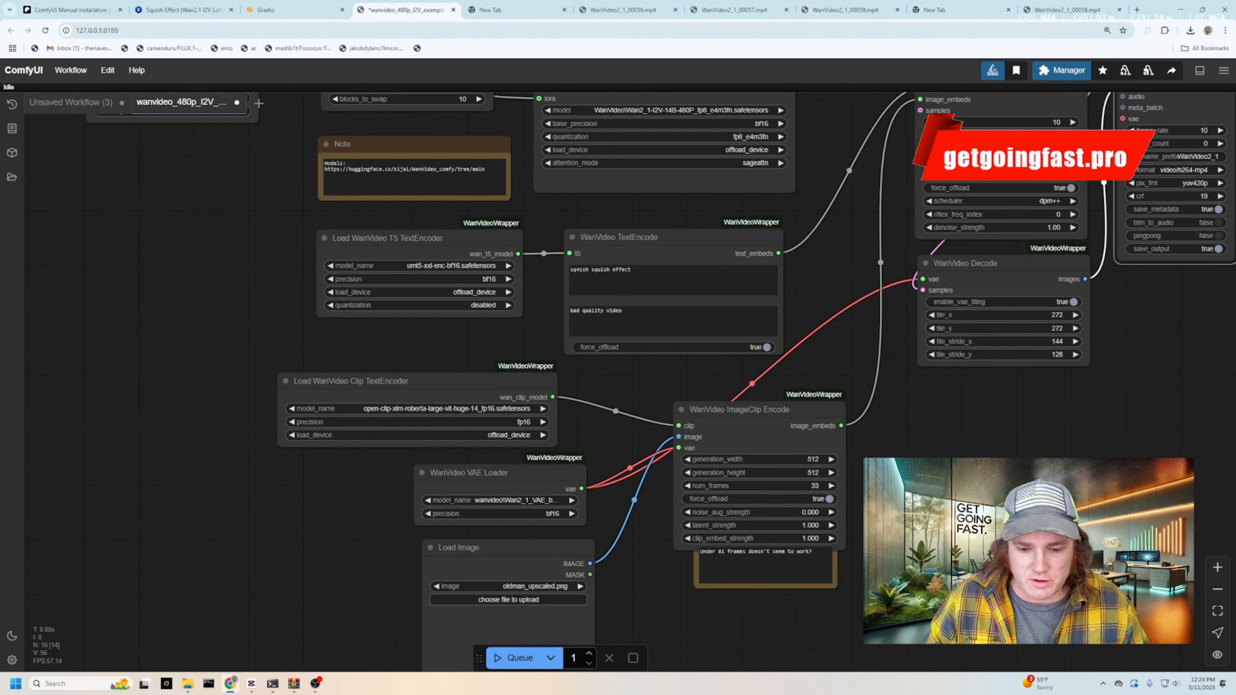
drag(873, 533, 912, 509)
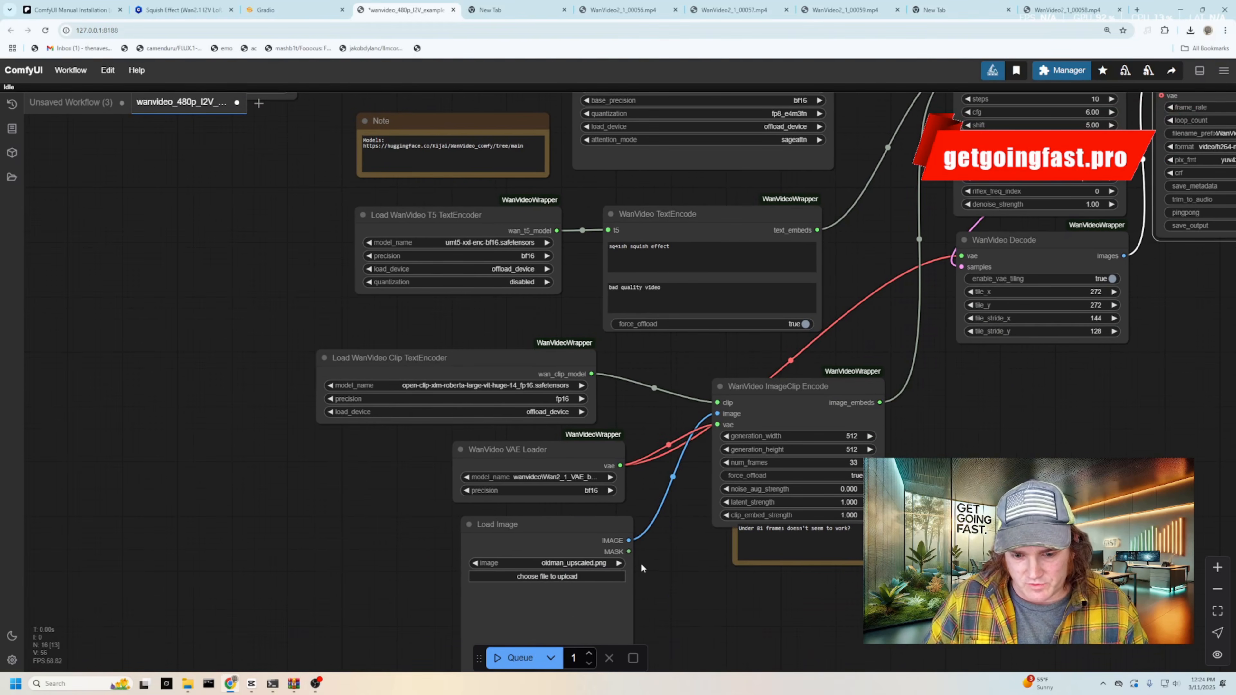
click(570, 578)
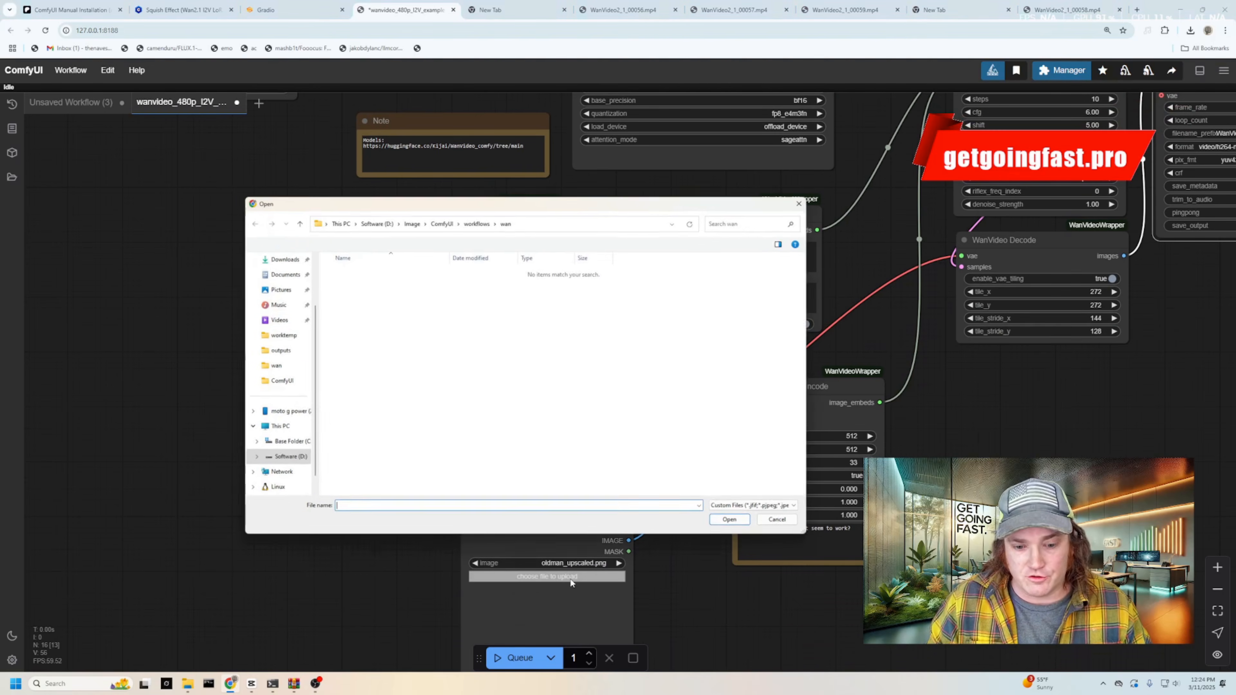
click(277, 288)
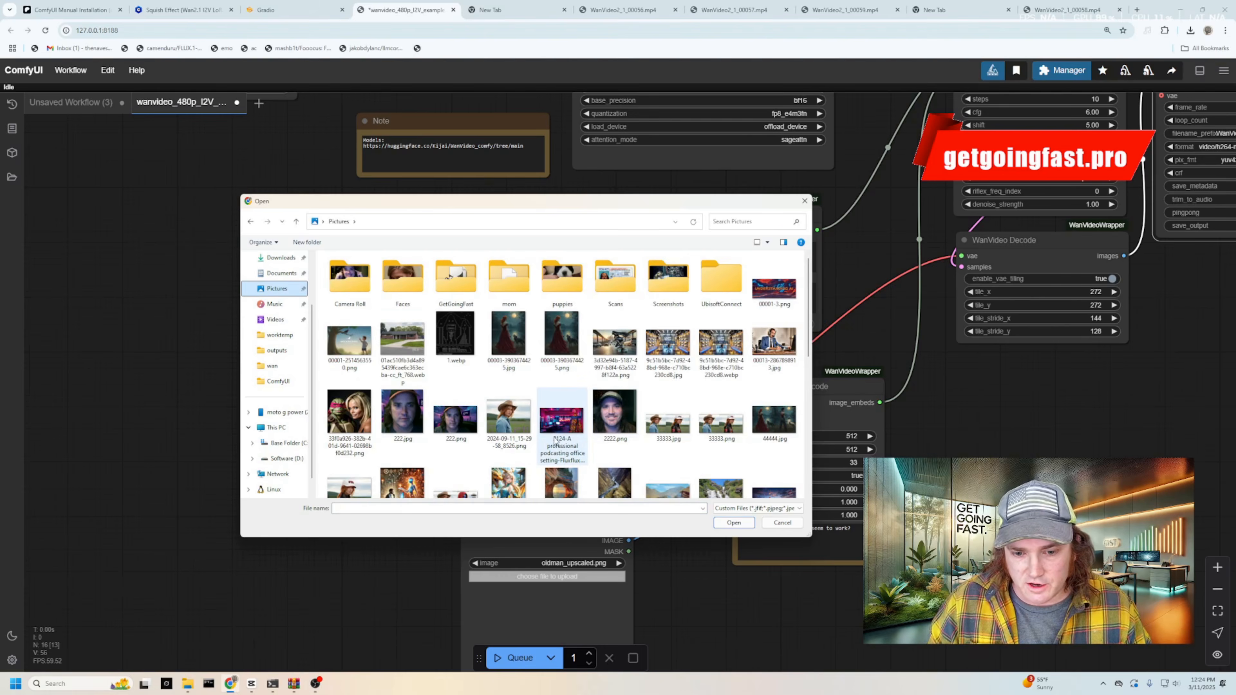
scroll(555, 440, down, 2)
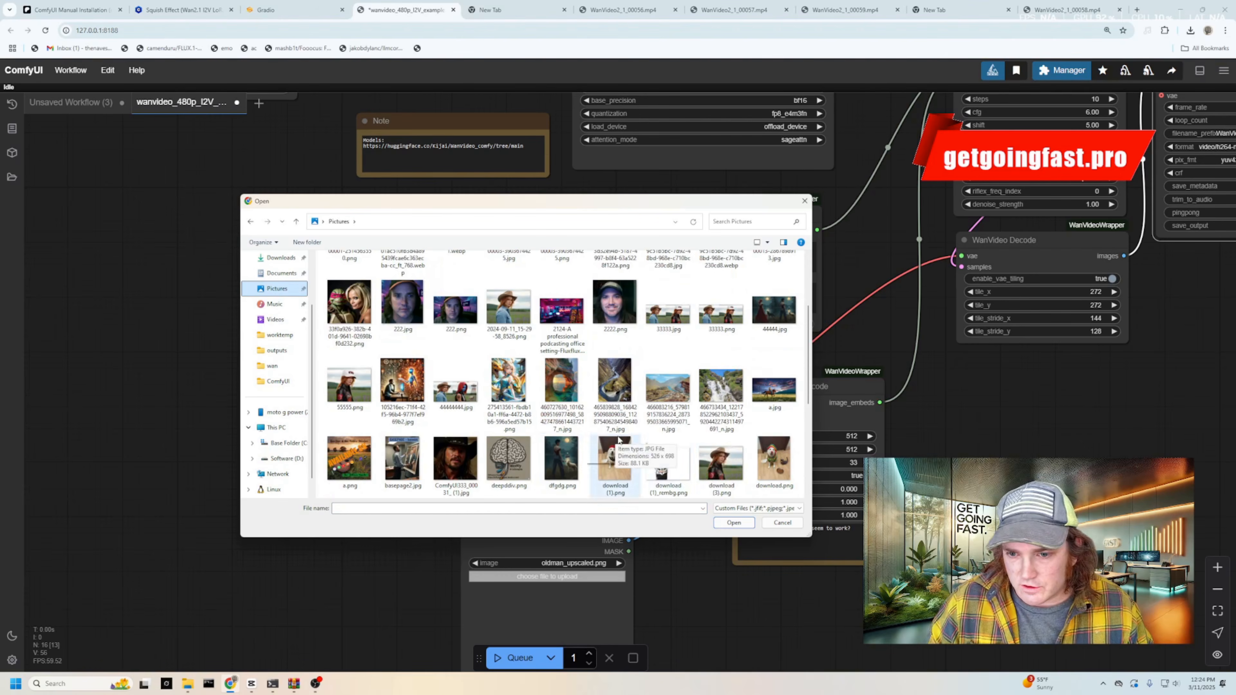
scroll(758, 448, down, 3)
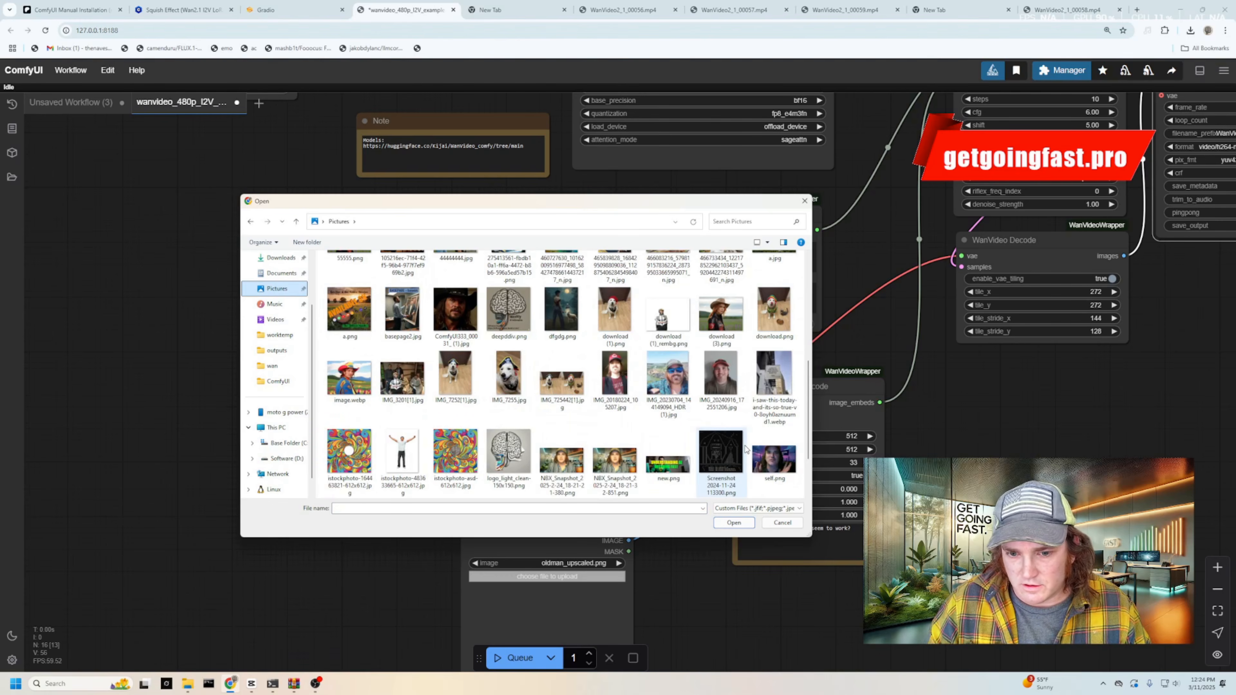
double_click(508, 372)
- Try to run the workflow with the dog photo as input and dismiss the resulting message
drag(674, 562, 651, 488)
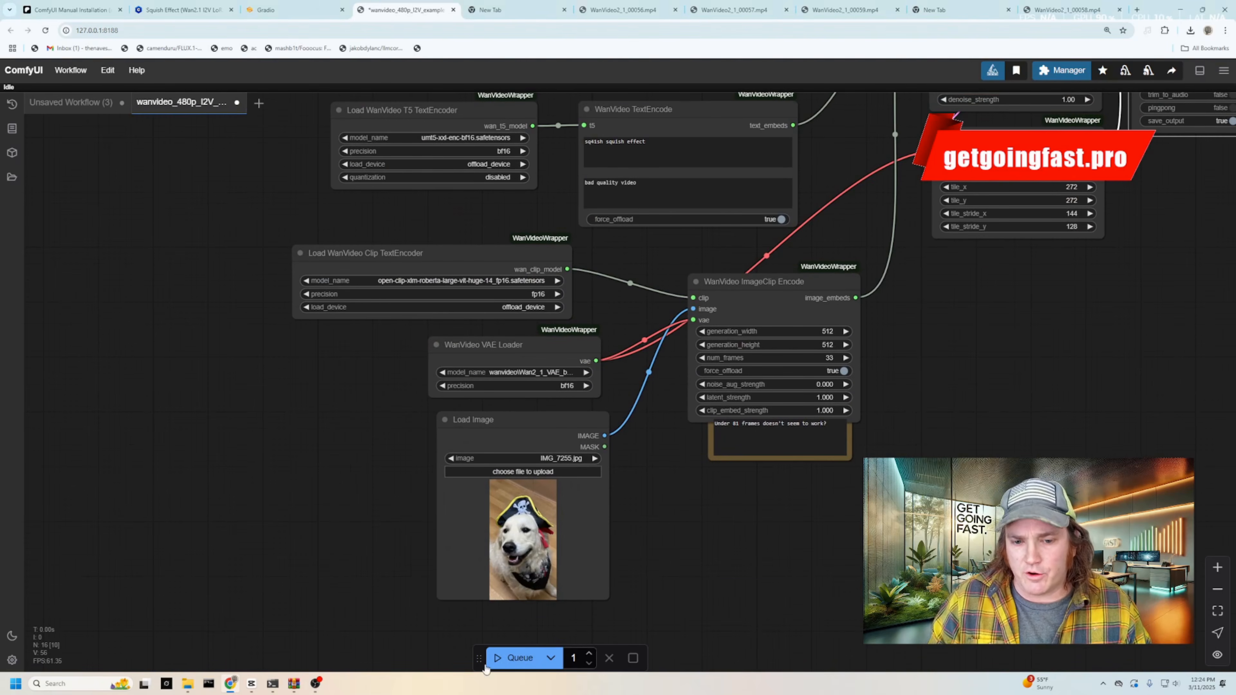
click(509, 658)
click(634, 450)
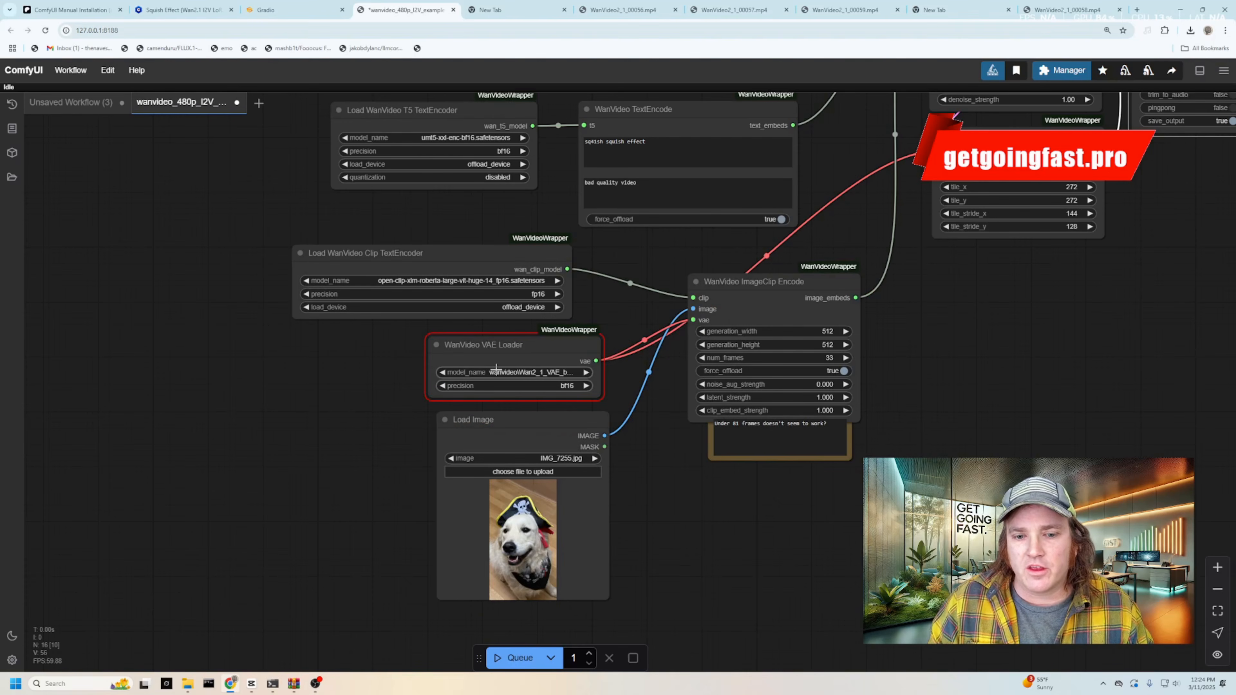
- Set the WanVideo VAE Loader to Wan2_1_VAE_bf16.safetensors and the WanVideo Model Loader to Wan2_1-I2V-14B-480P_fp8_e4m3fn.safetensors
click(528, 372)
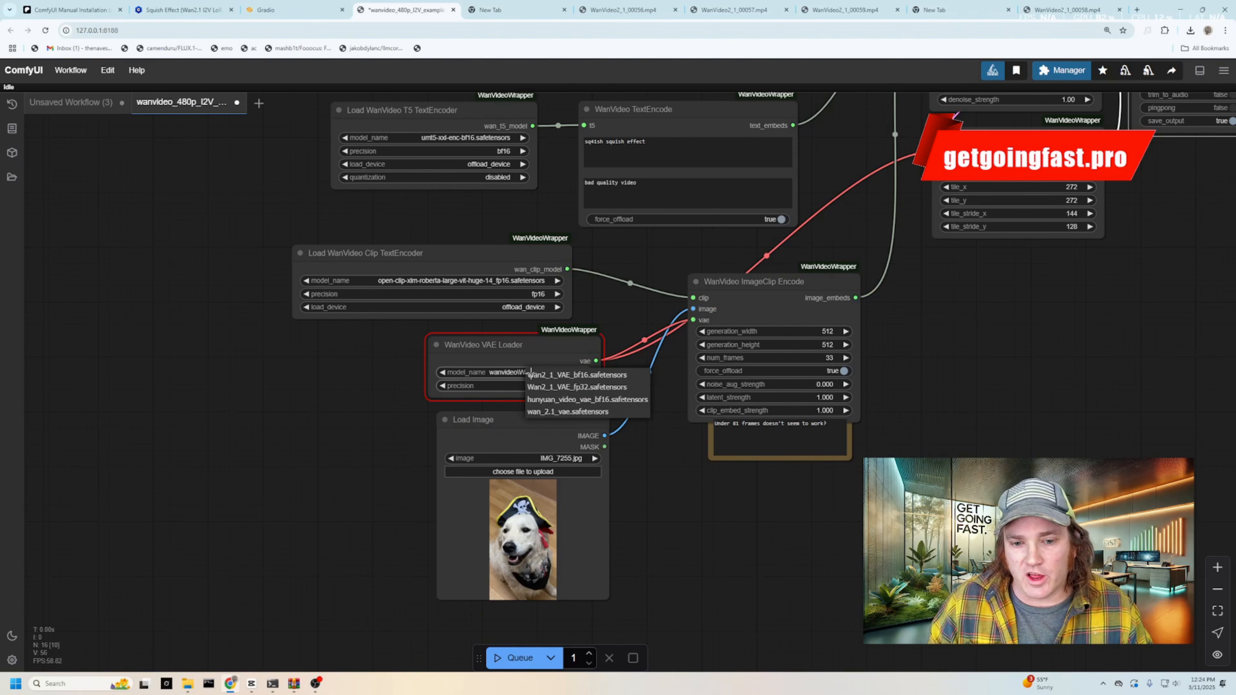
click(576, 377)
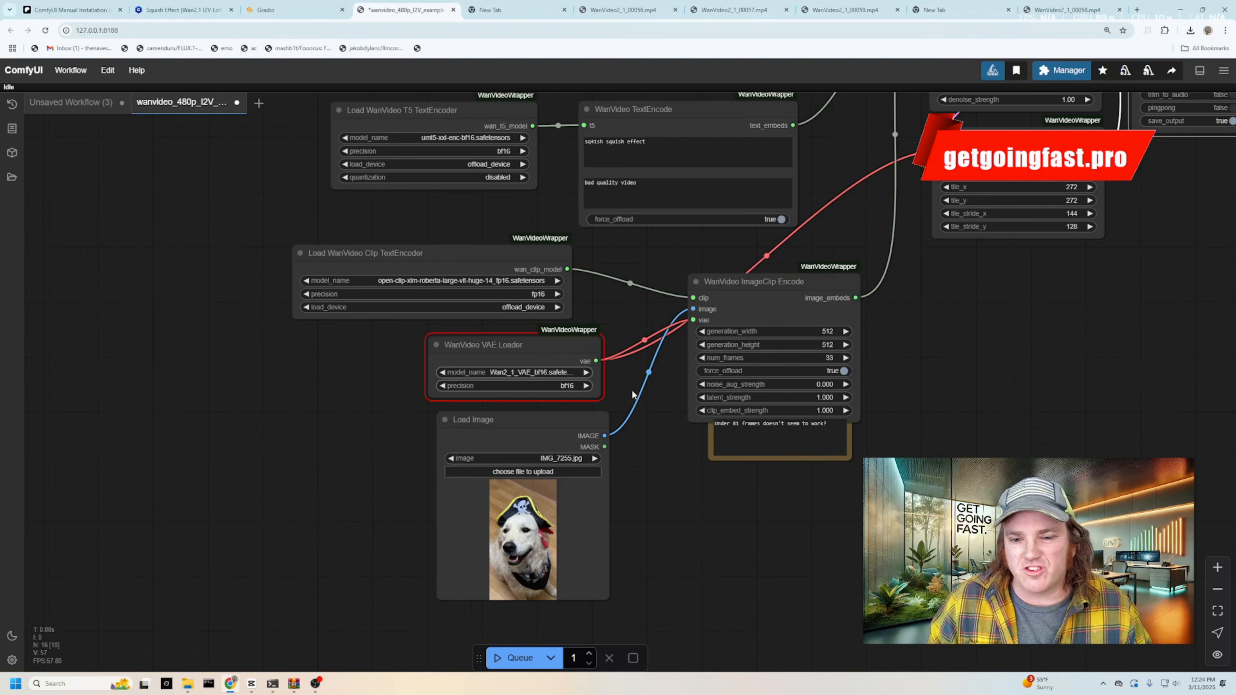
drag(637, 382, 498, 684)
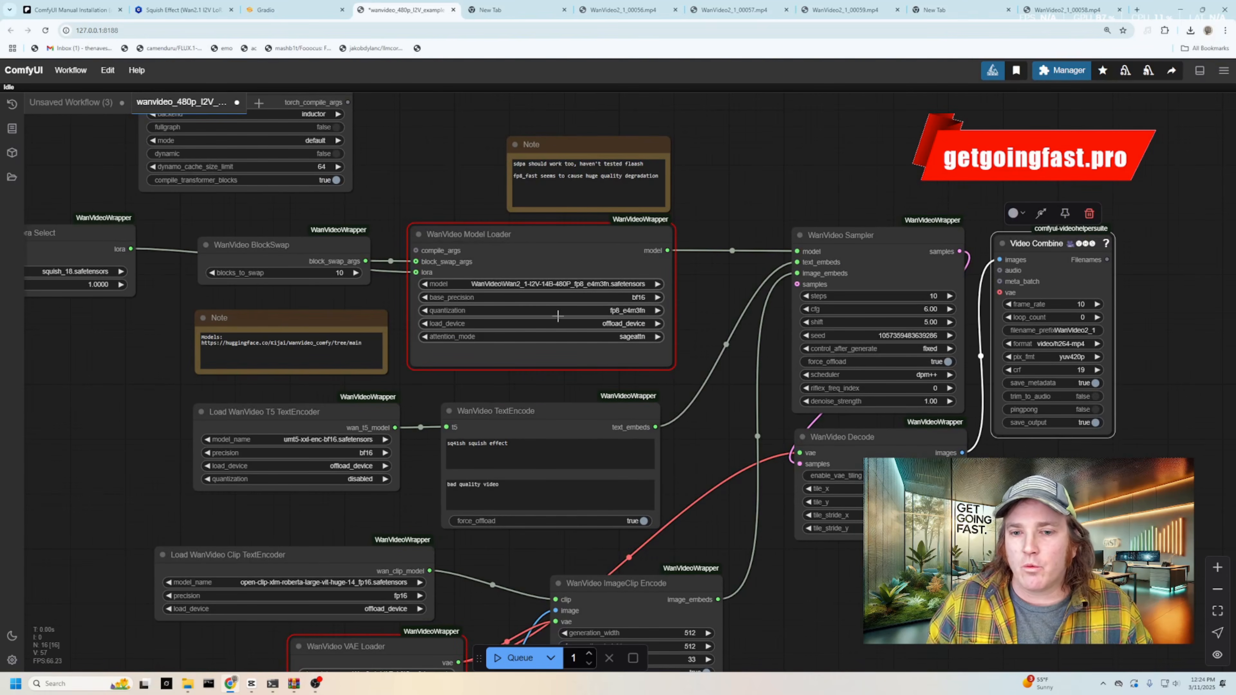
click(533, 284)
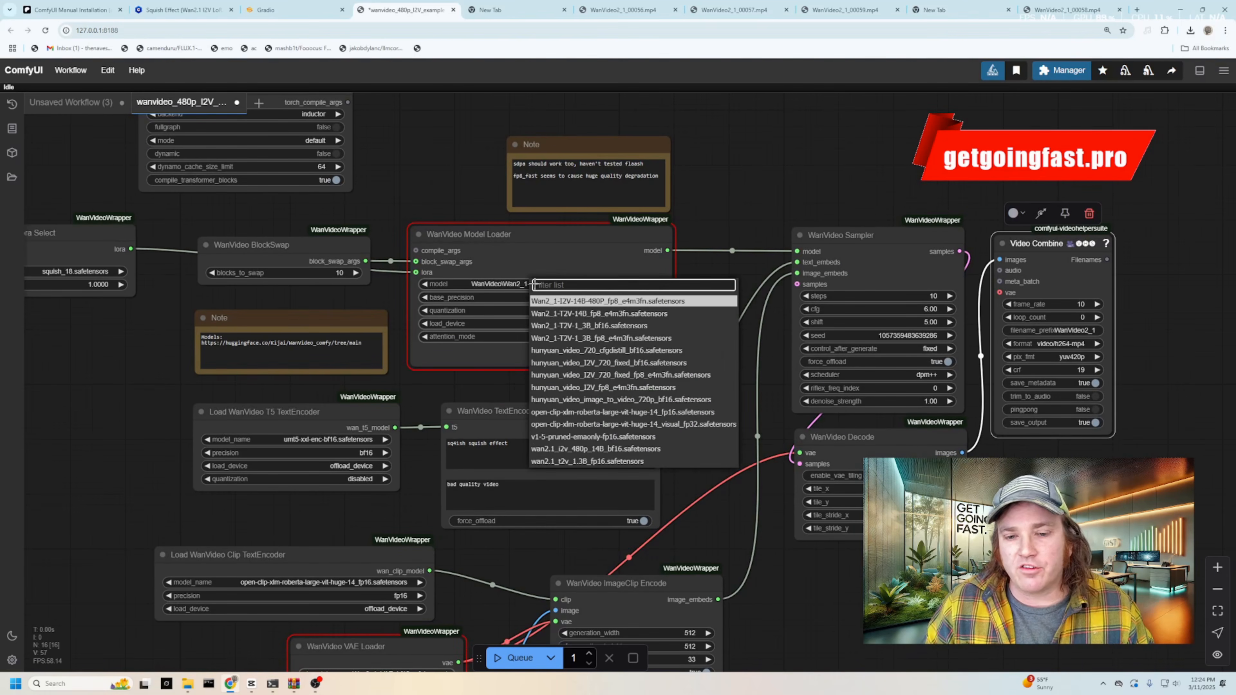
click(733, 251)
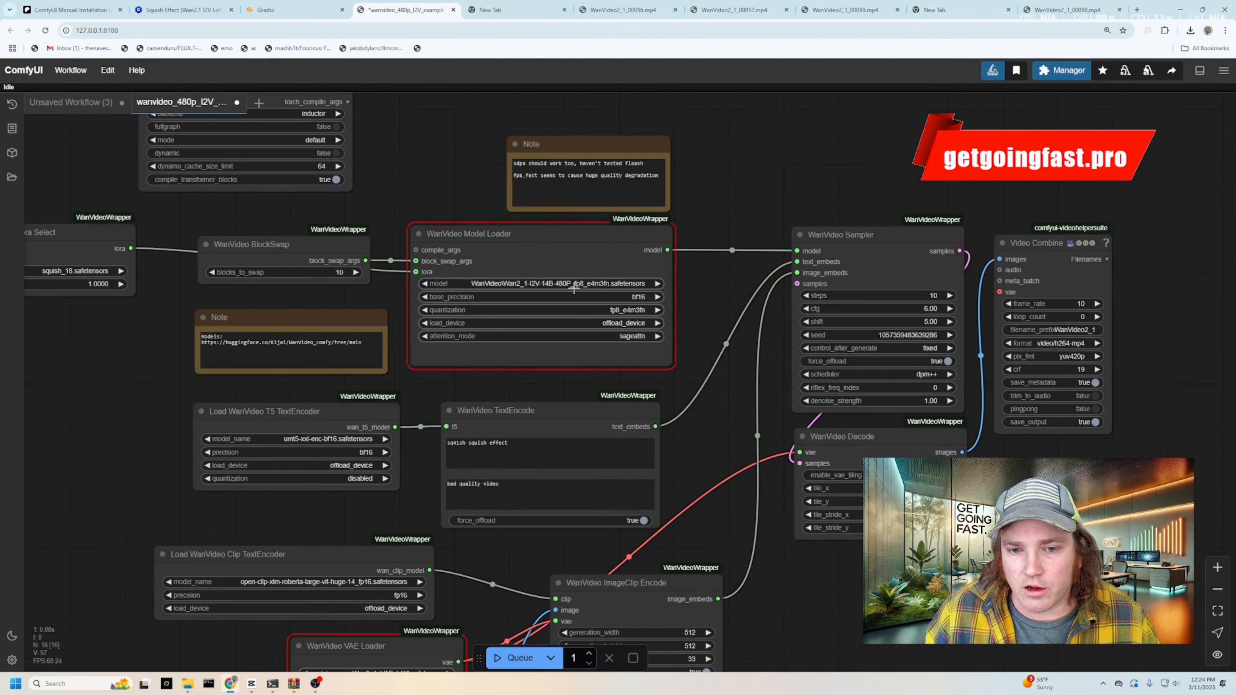
click(576, 285)
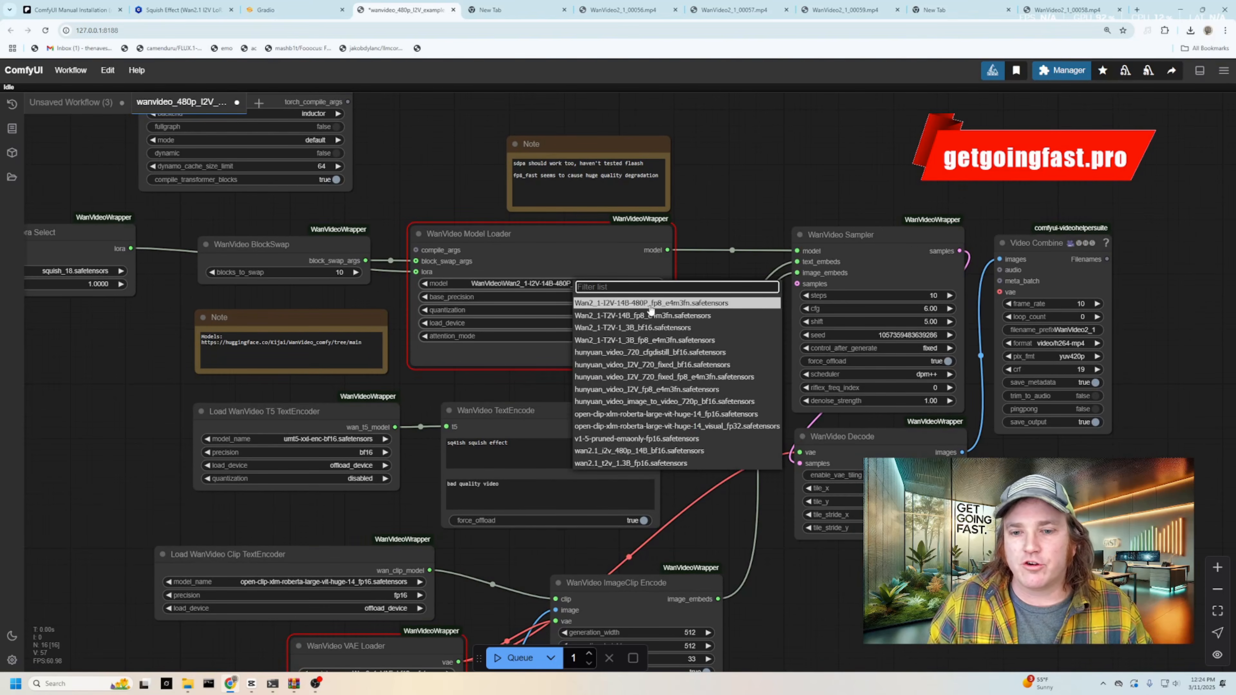
click(607, 304)
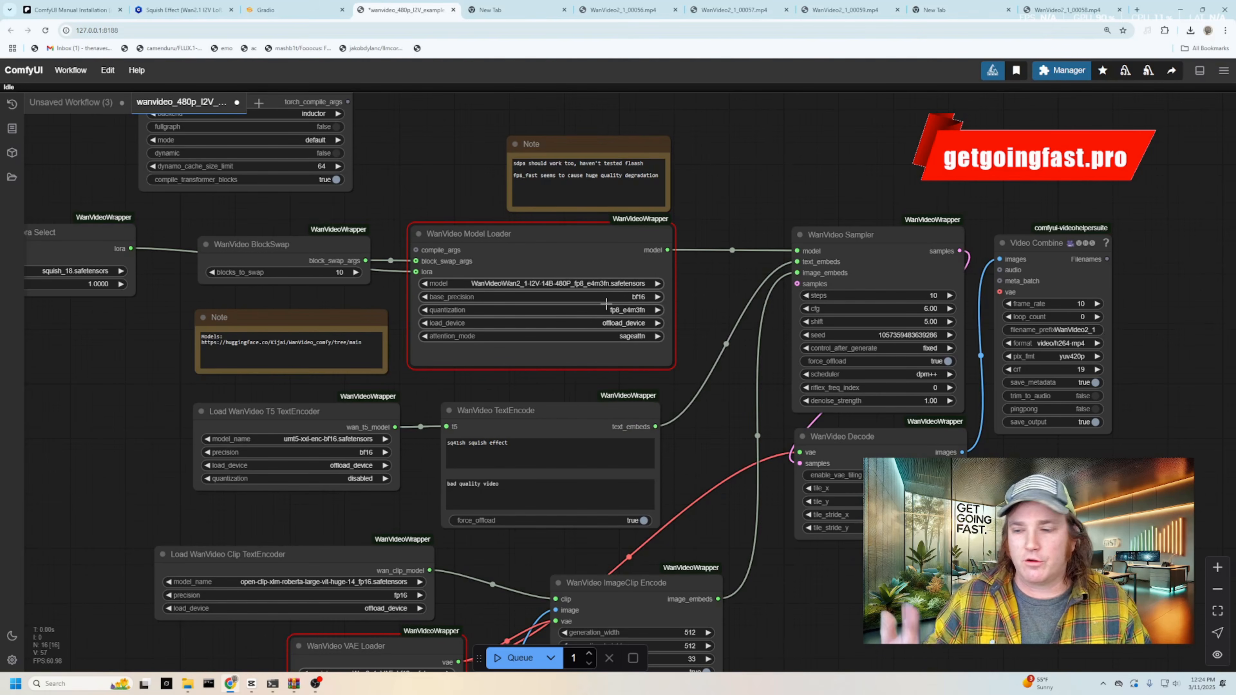
drag(719, 374, 822, 259)
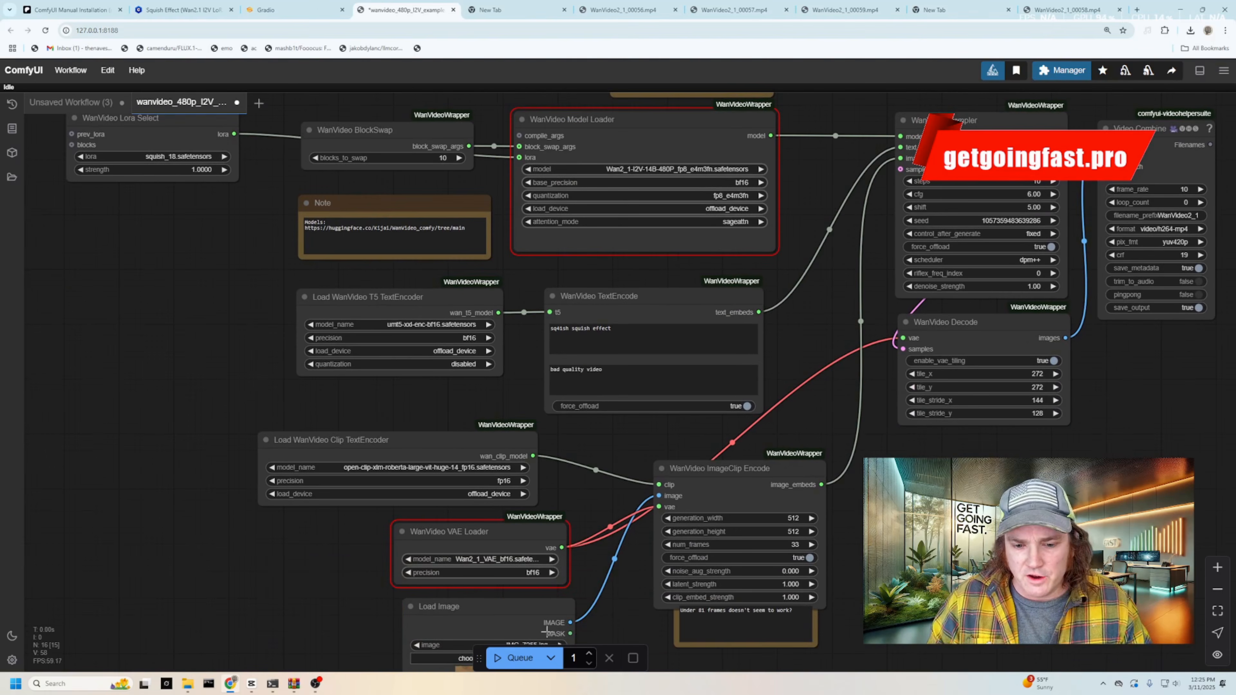
drag(613, 618, 687, 597)
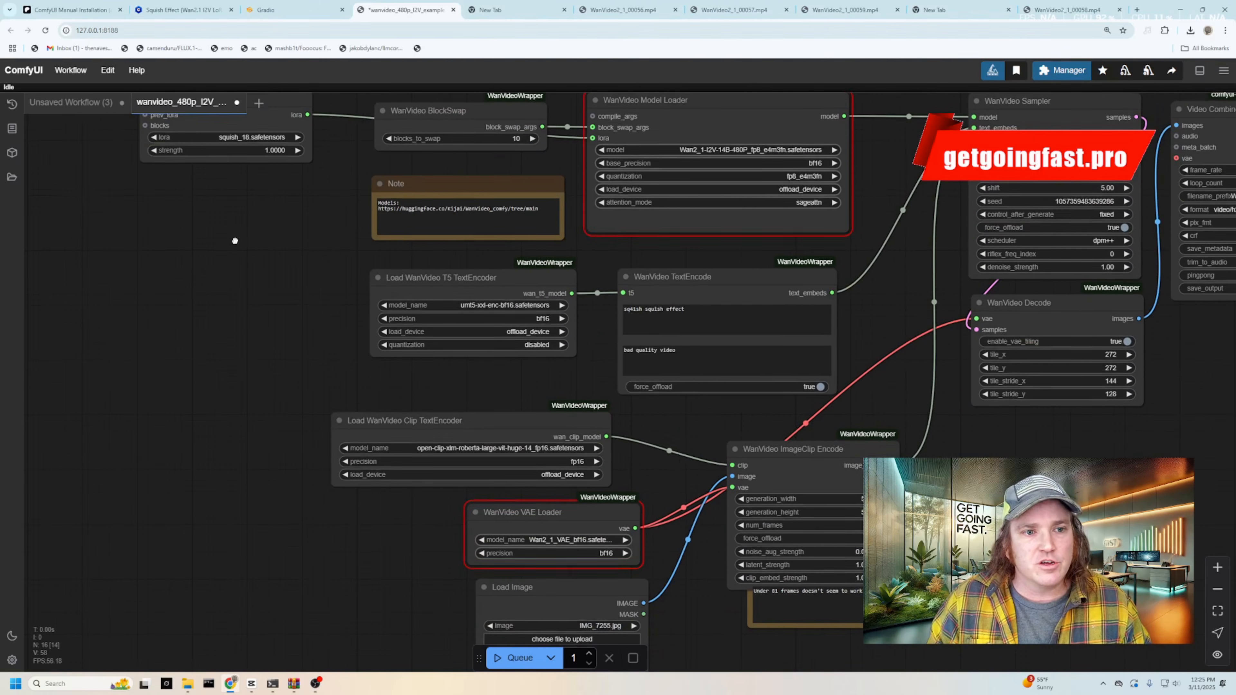
drag(296, 199, 205, 262)
drag(820, 475, 807, 348)
drag(730, 594, 714, 489)
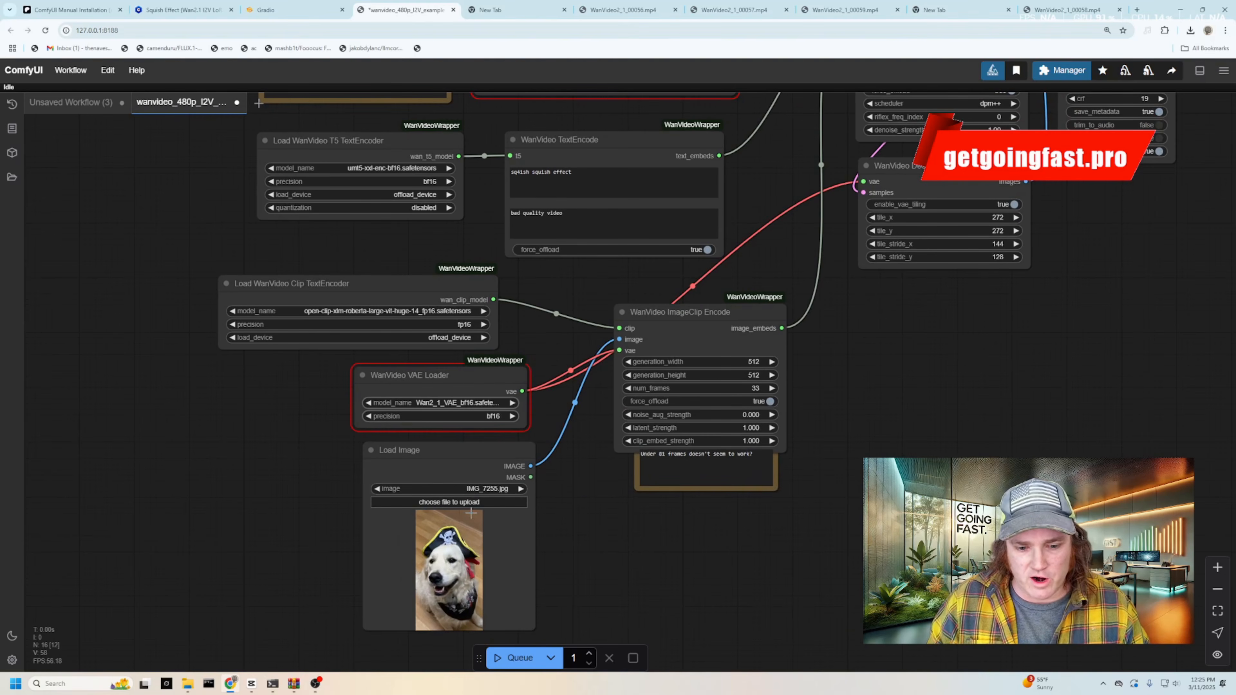
click(495, 508)
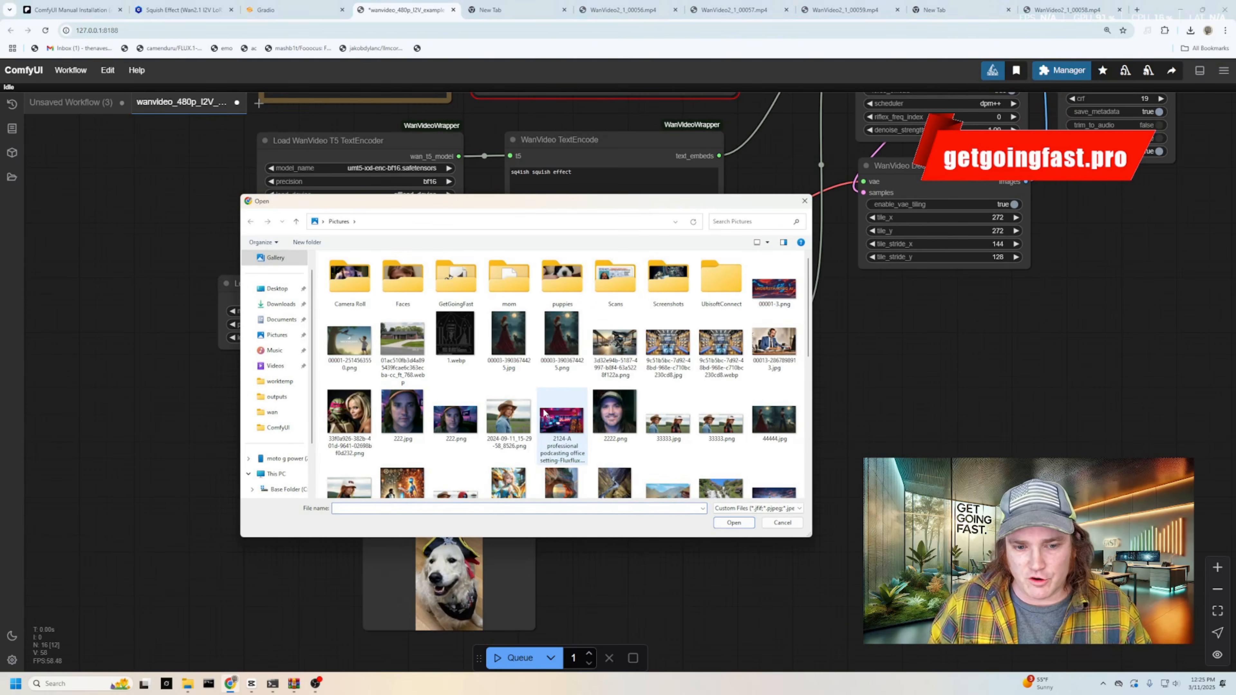
scroll(560, 414, down, 5)
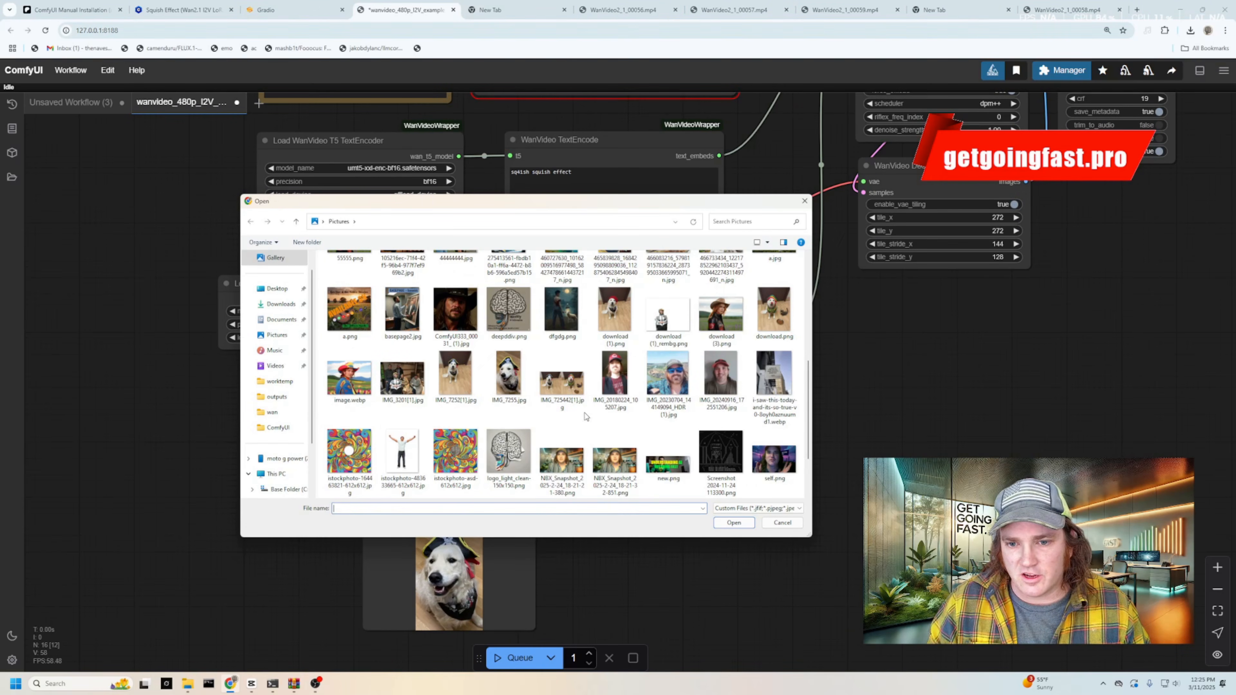
scroll(586, 416, down, 1)
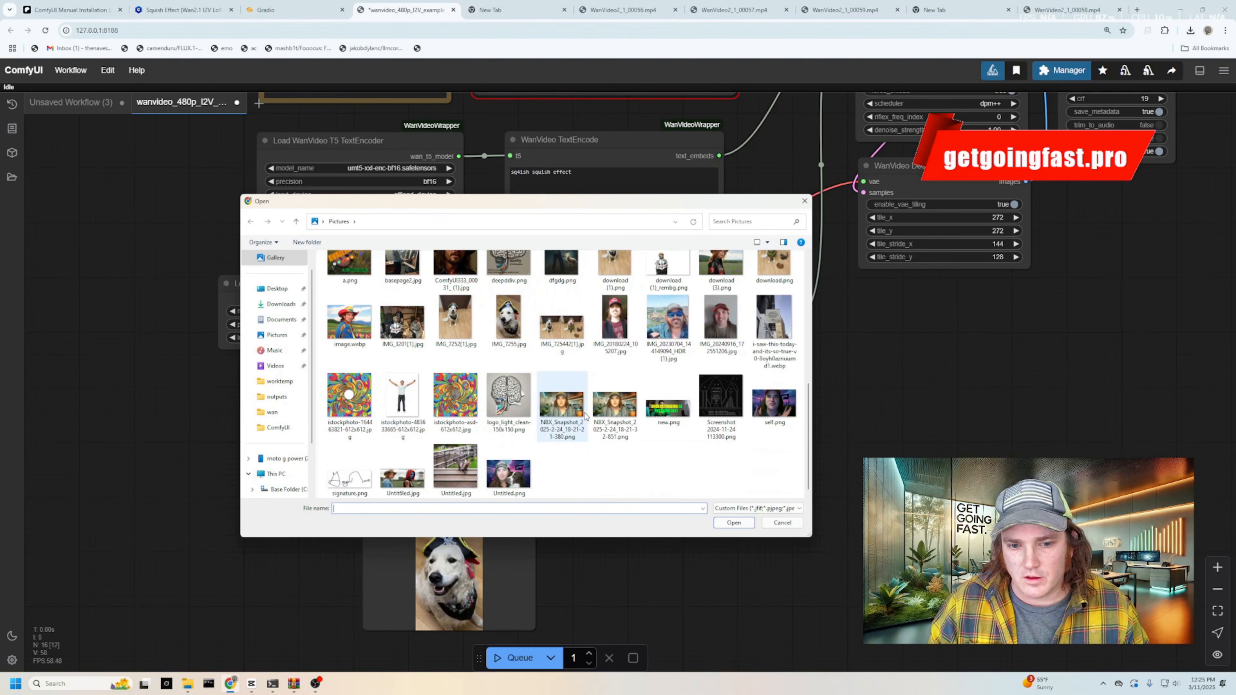
double_click(404, 394)
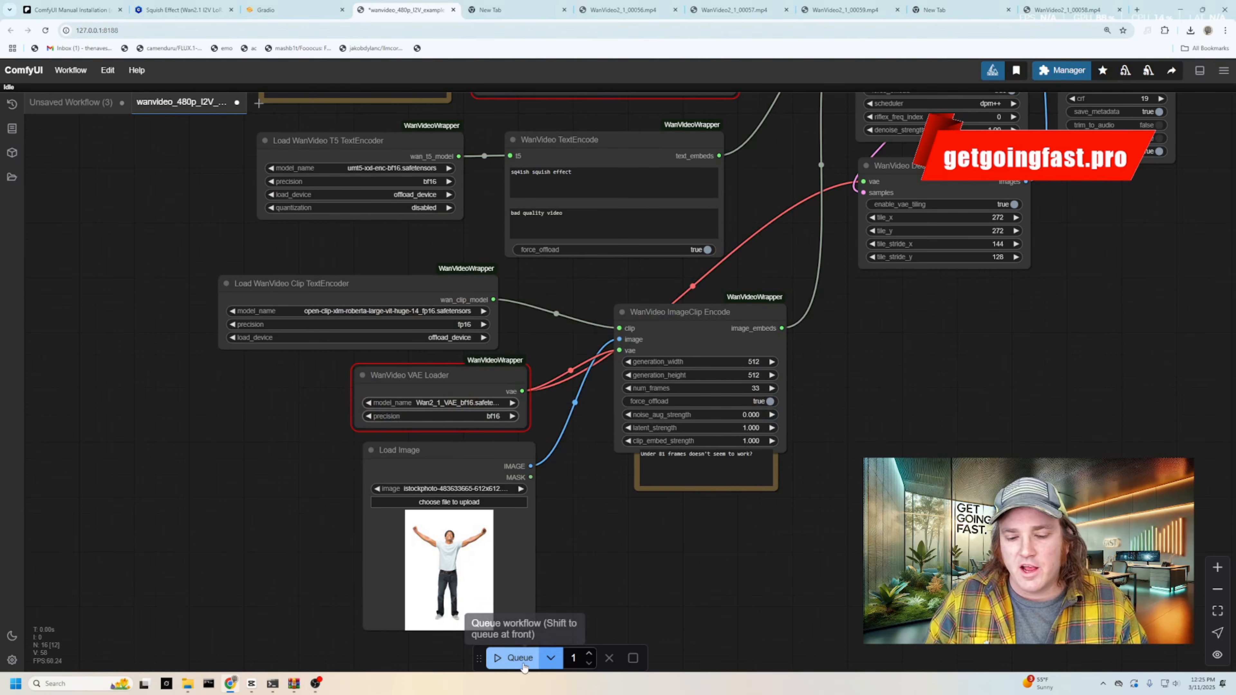
- Run the workflow with the new image and bring up the ComfyUI terminal window to check the generation's progress
click(517, 657)
drag(622, 611, 689, 682)
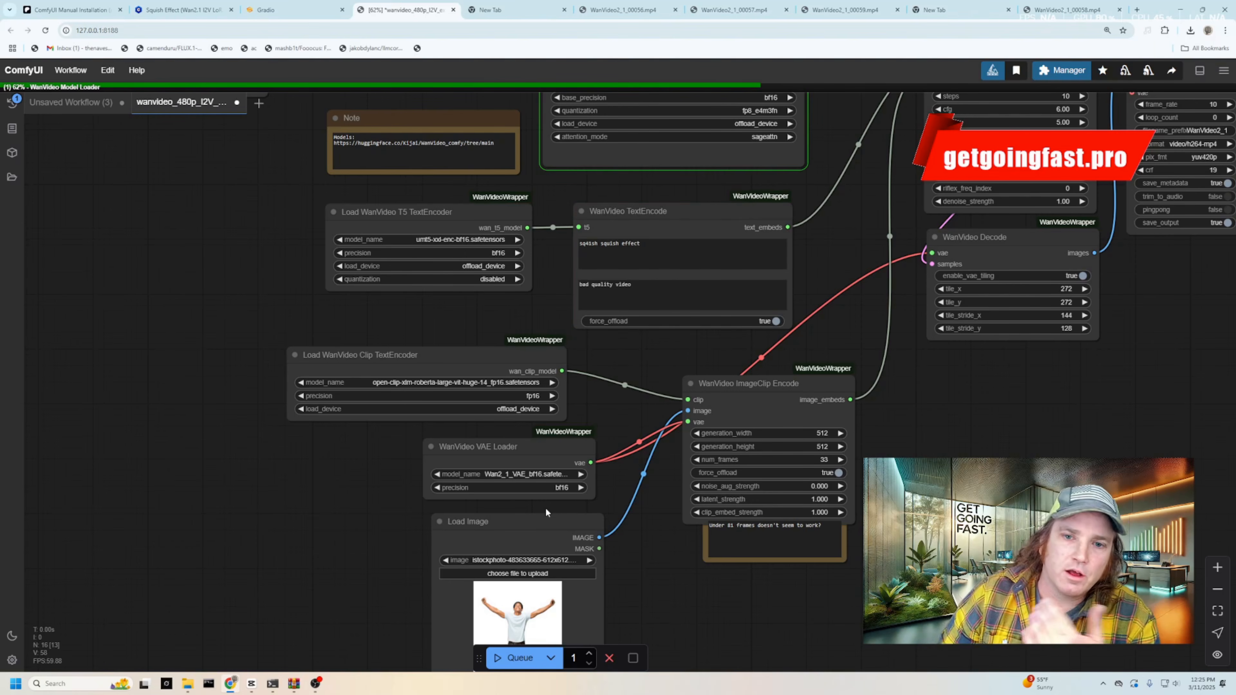
drag(607, 409, 622, 558)
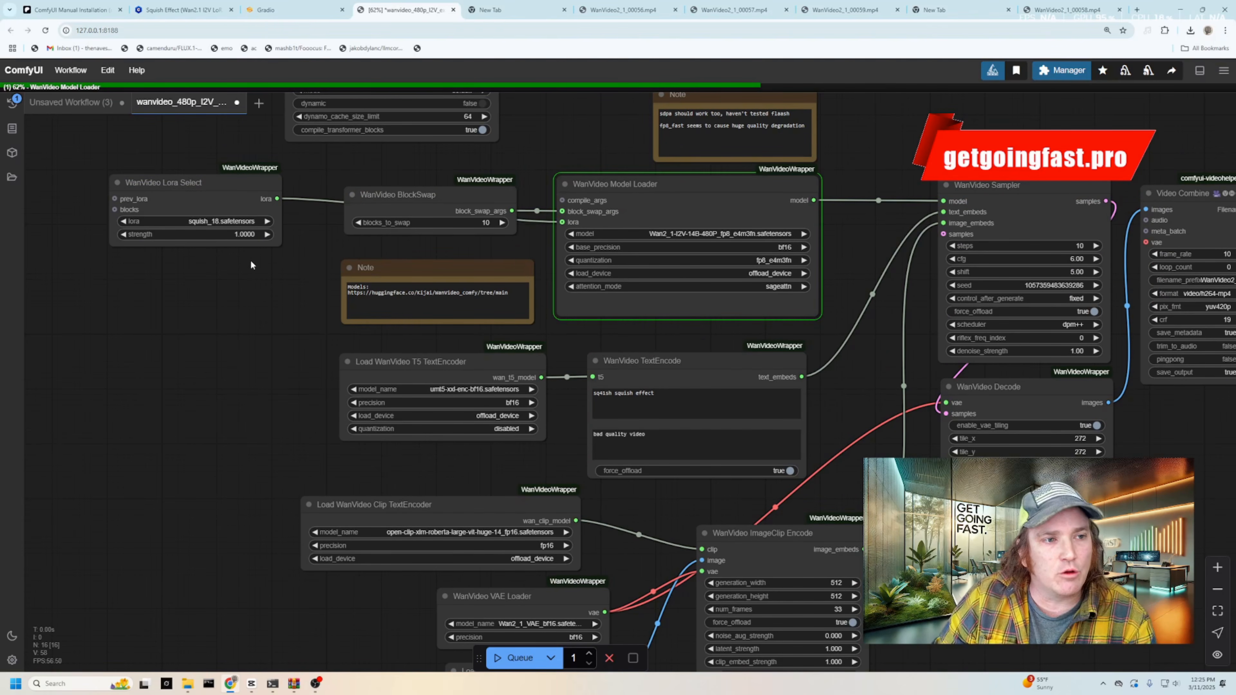
drag(856, 494, 746, 463)
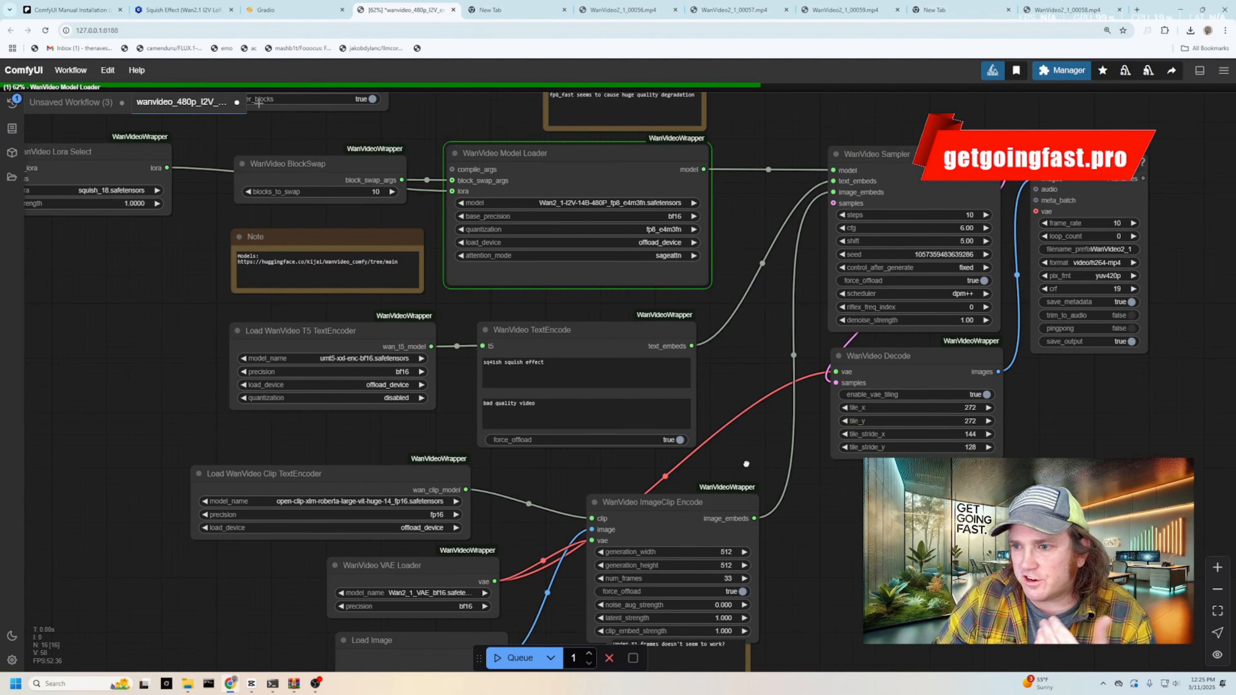
scroll(766, 464, down, 2)
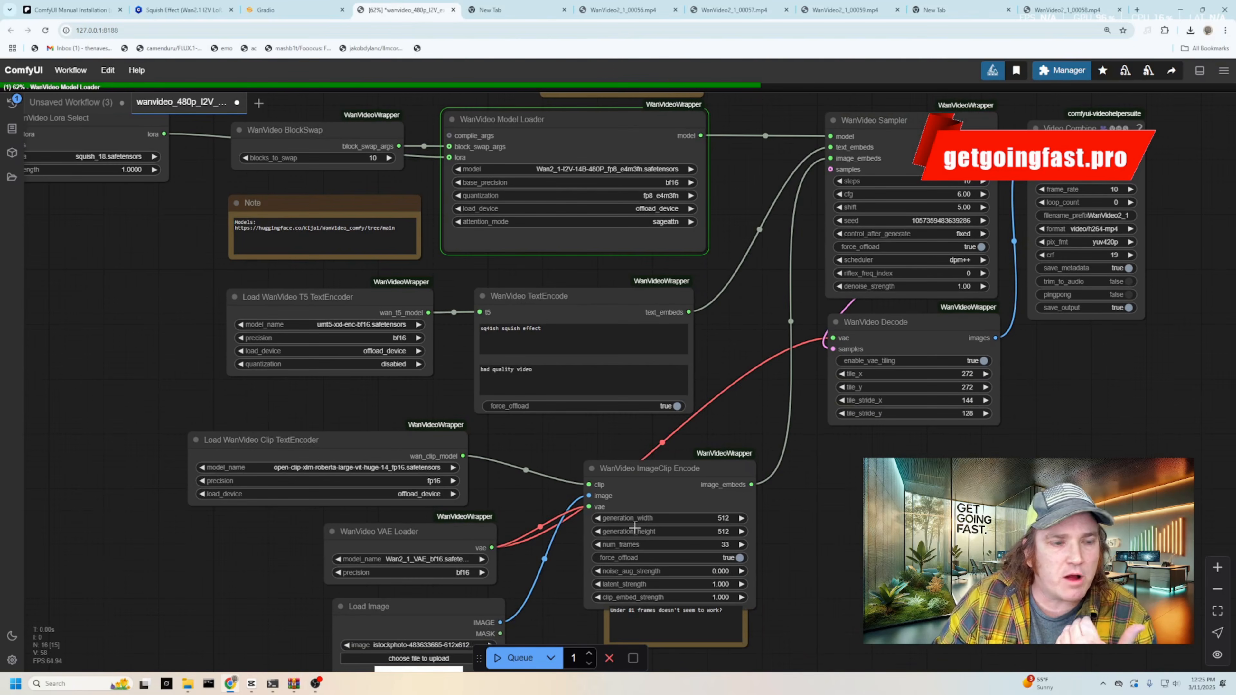
scroll(575, 575, down, 2)
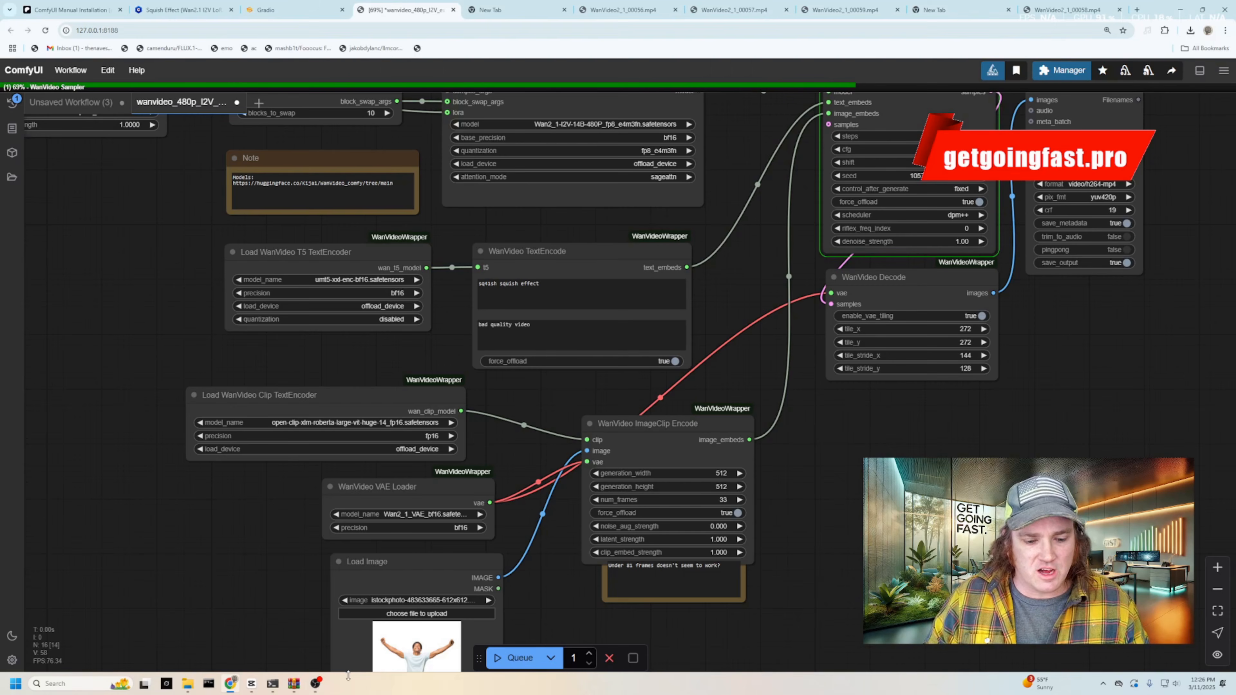
click(277, 686)
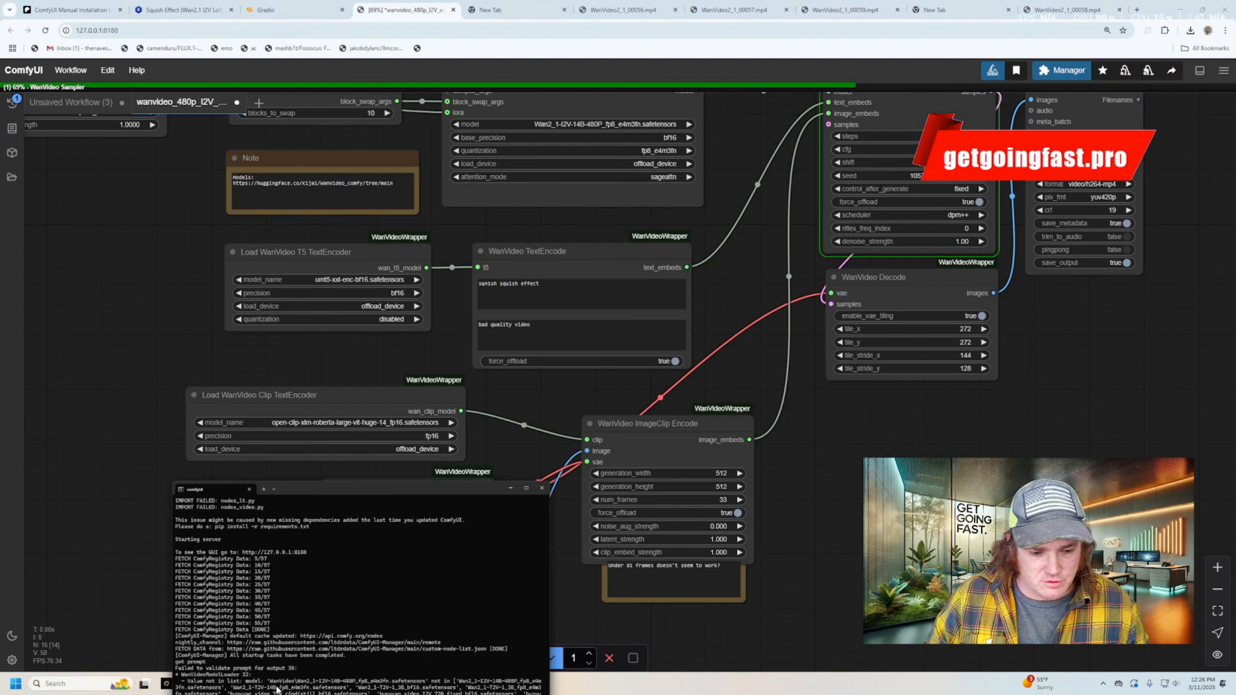
- Examine the generation's progress in the ComfyUI terminal window and return to the workflow
drag(472, 416, 576, 131)
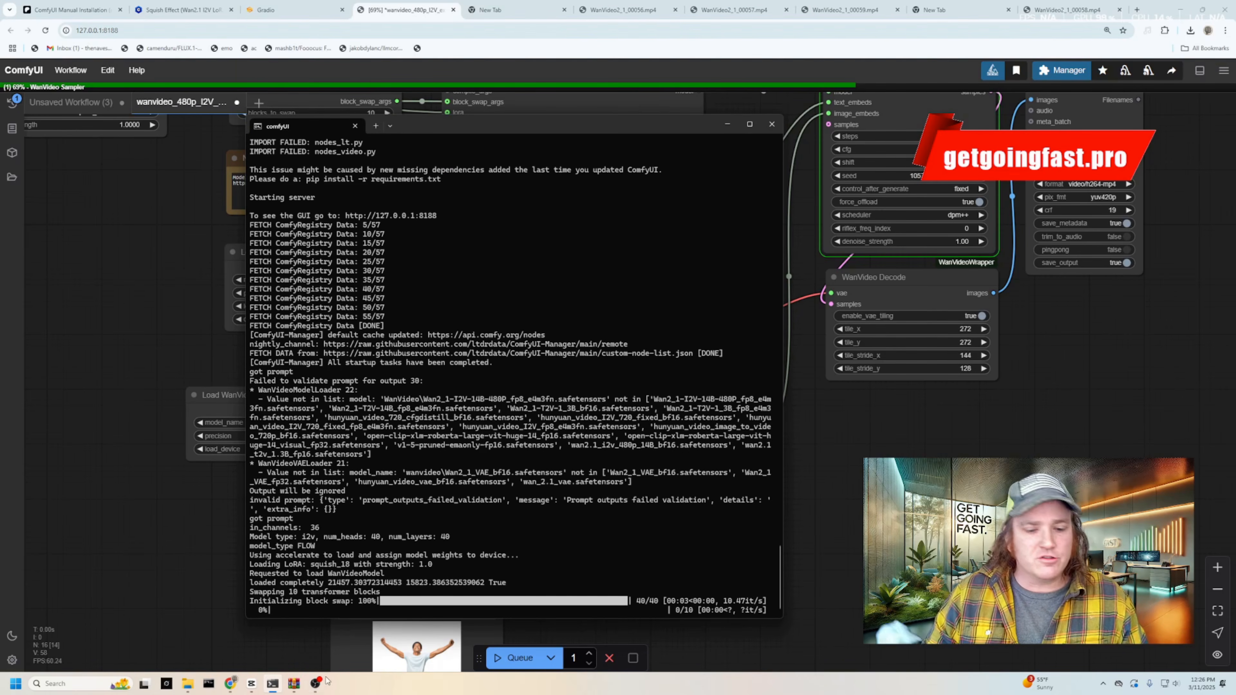
mouse_move(316, 684)
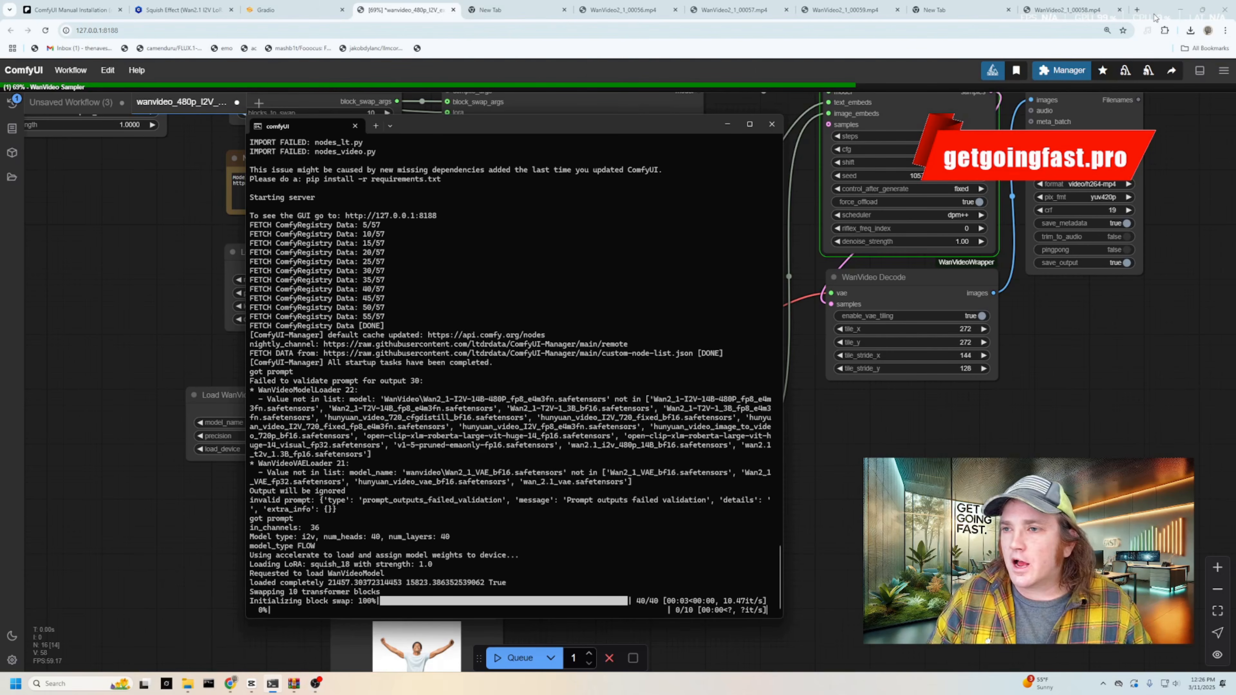
click(930, 422)
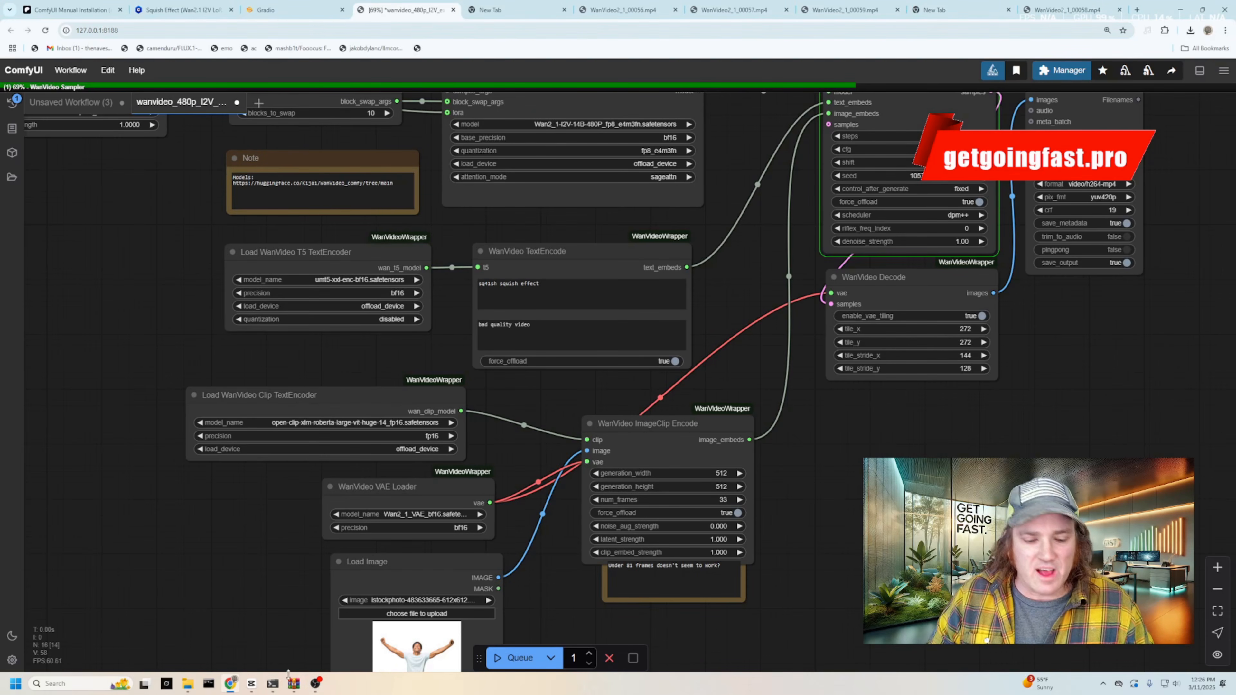
click(315, 684)
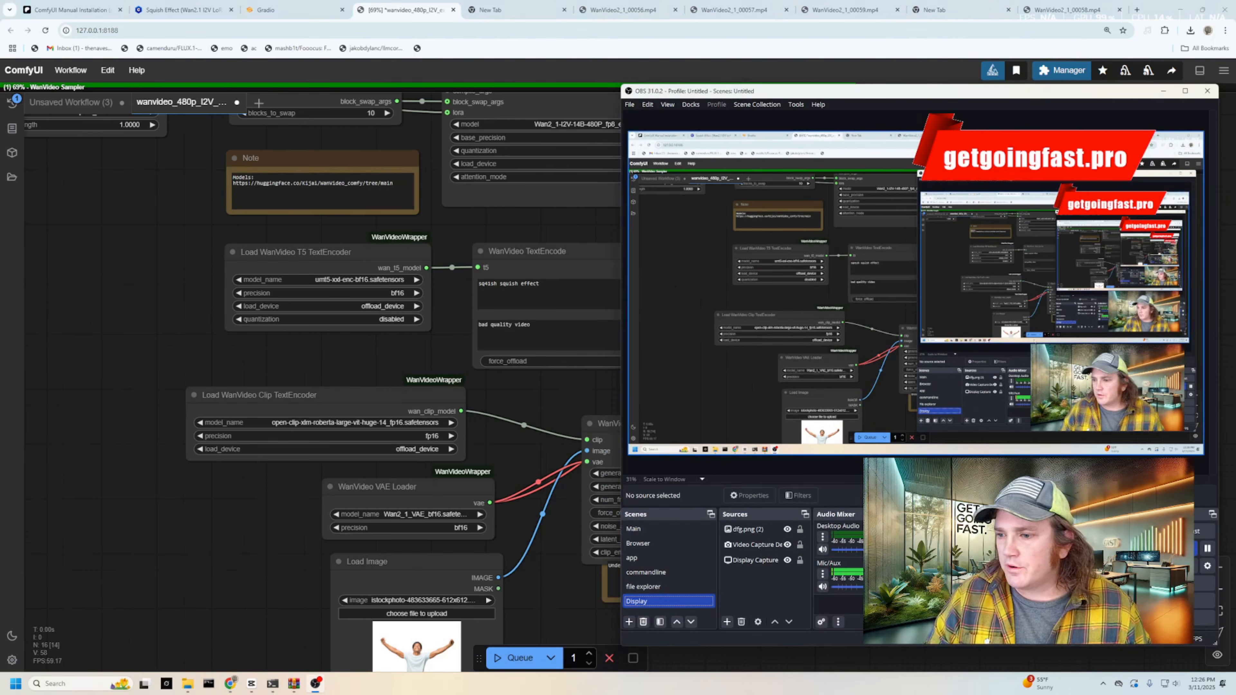
click(654, 545)
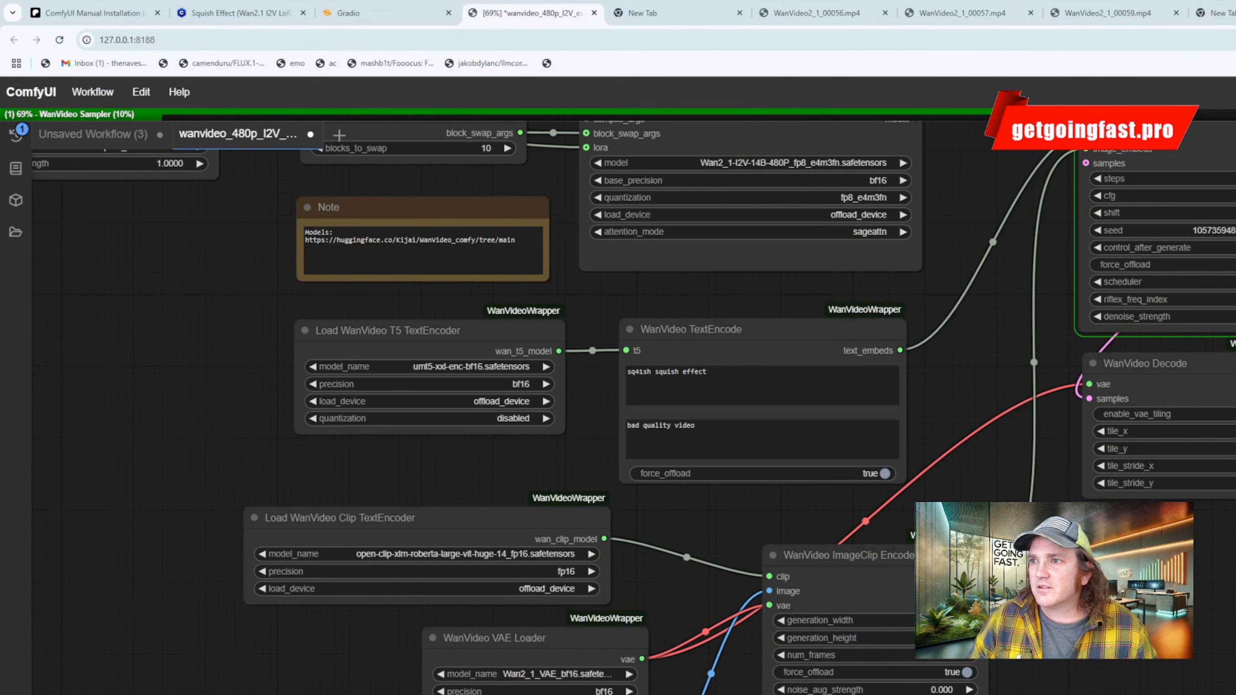
drag(1232, 12, 838, 12)
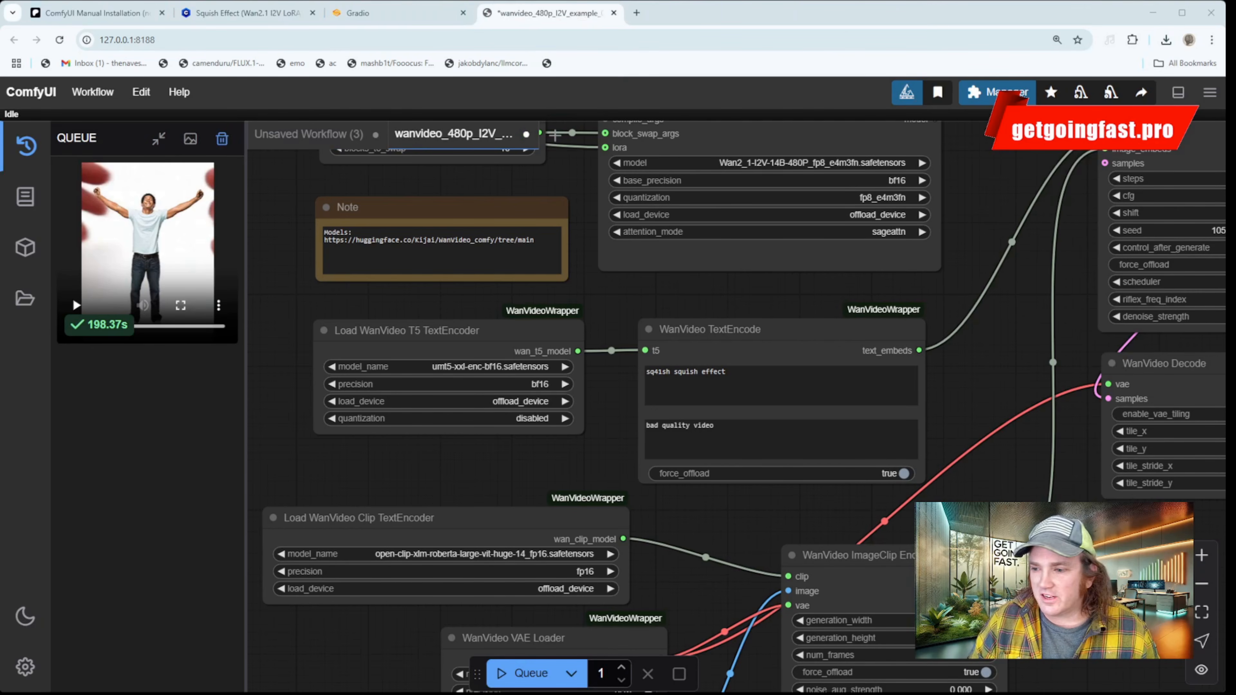
- Open the finished squish video from the queue in the enlarged preview and replay it from the start
click(78, 305)
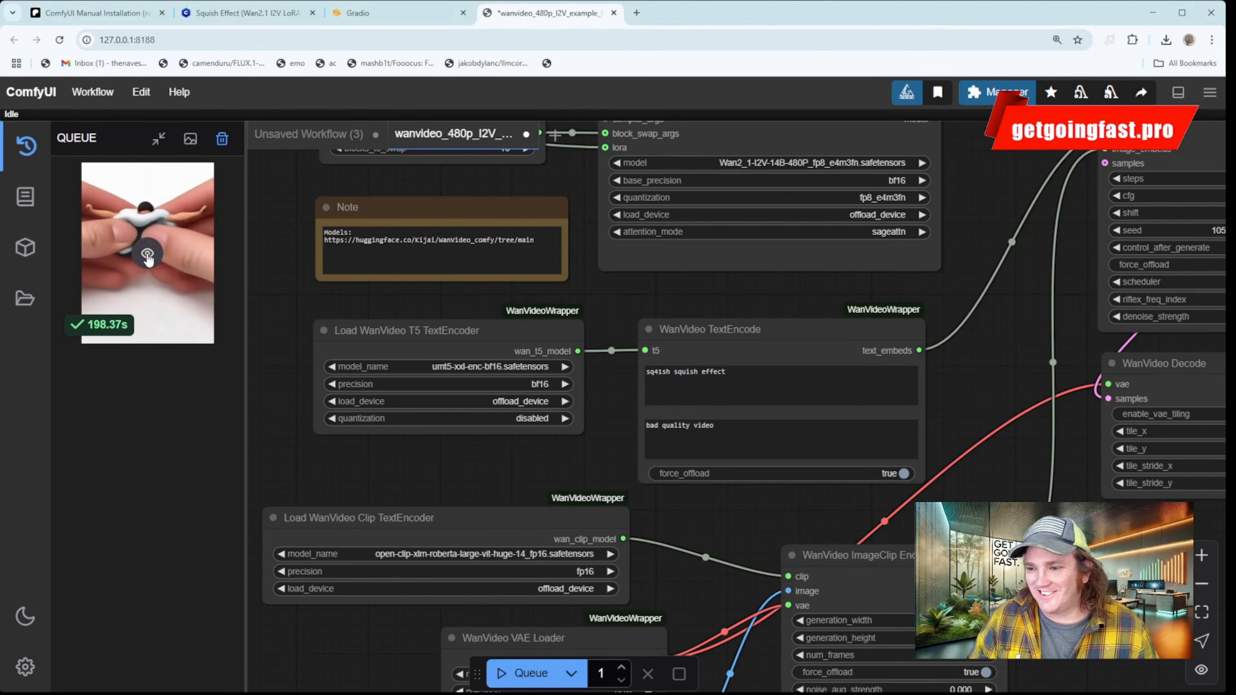
click(147, 254)
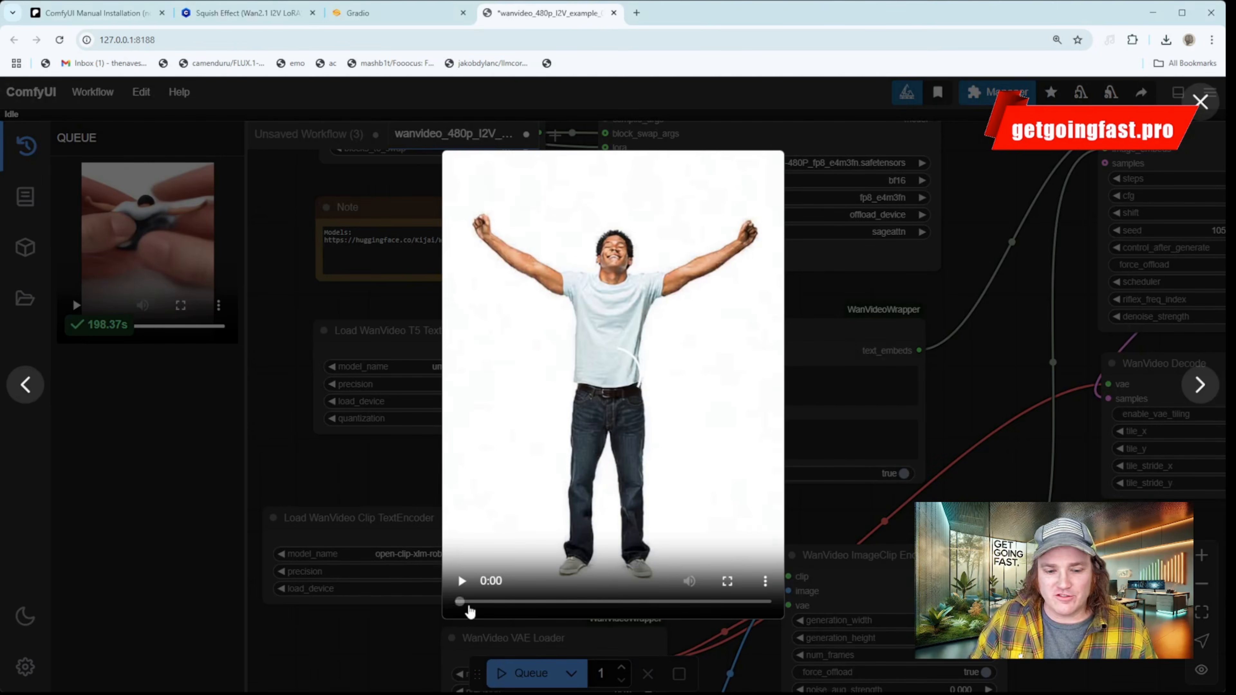
click(462, 582)
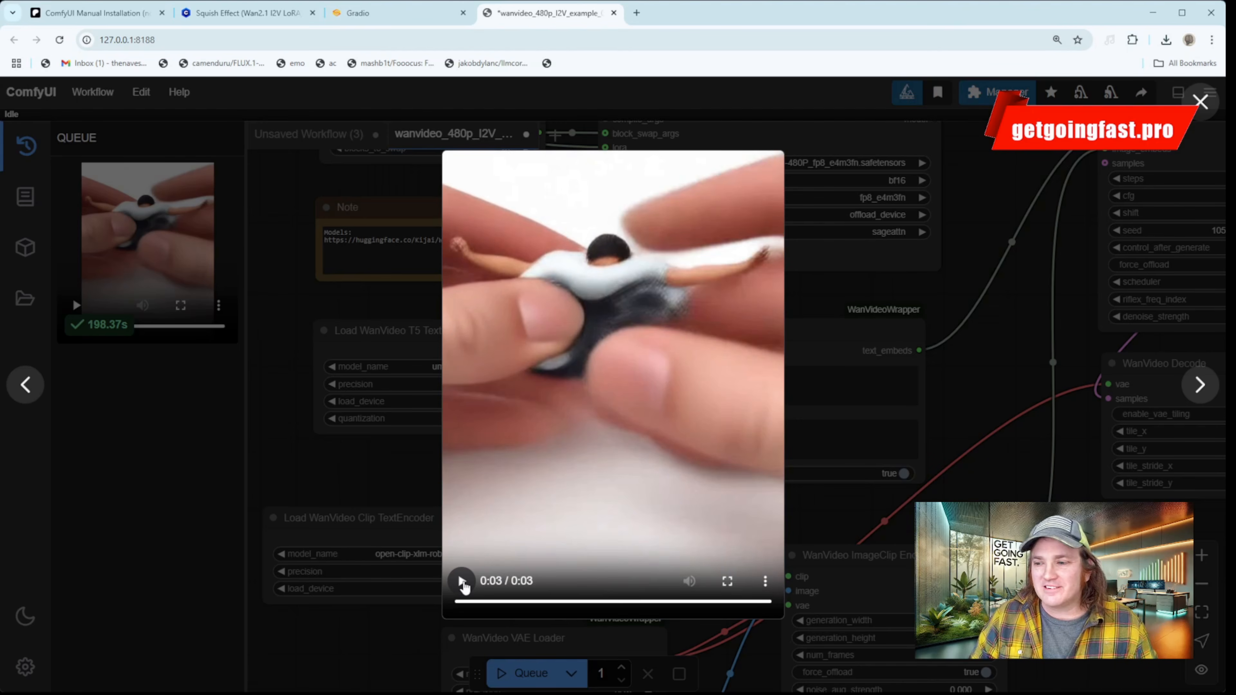
click(462, 582)
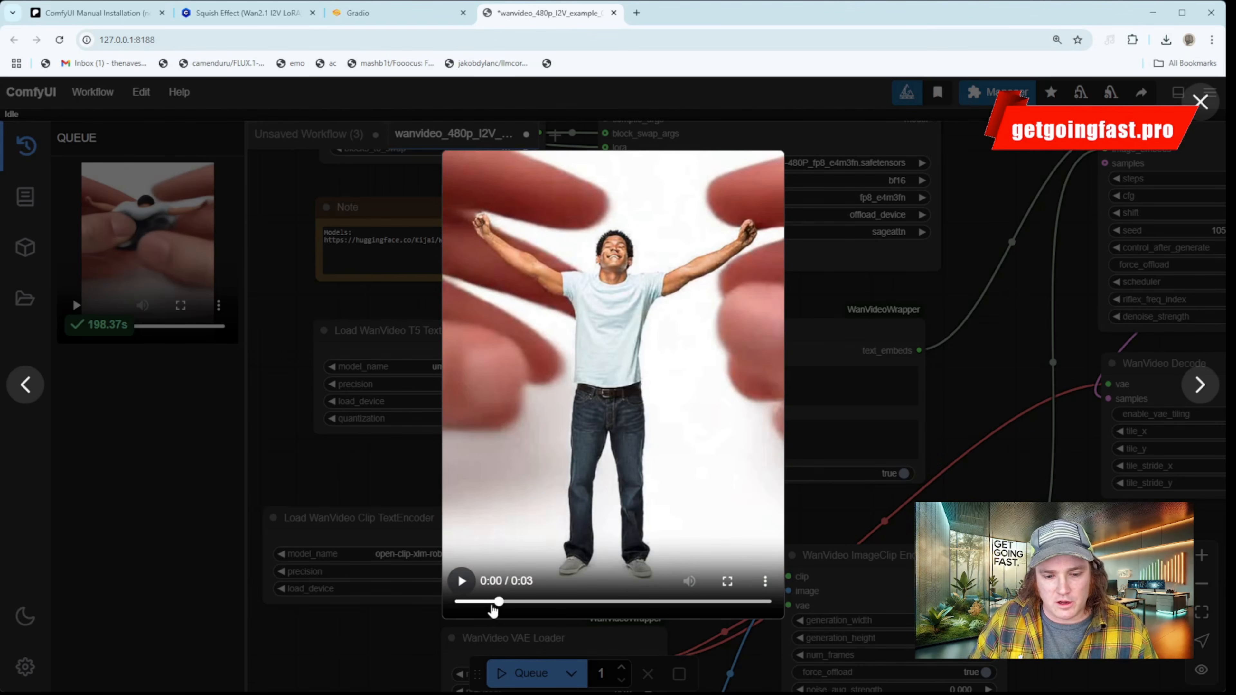
drag(492, 603, 441, 606)
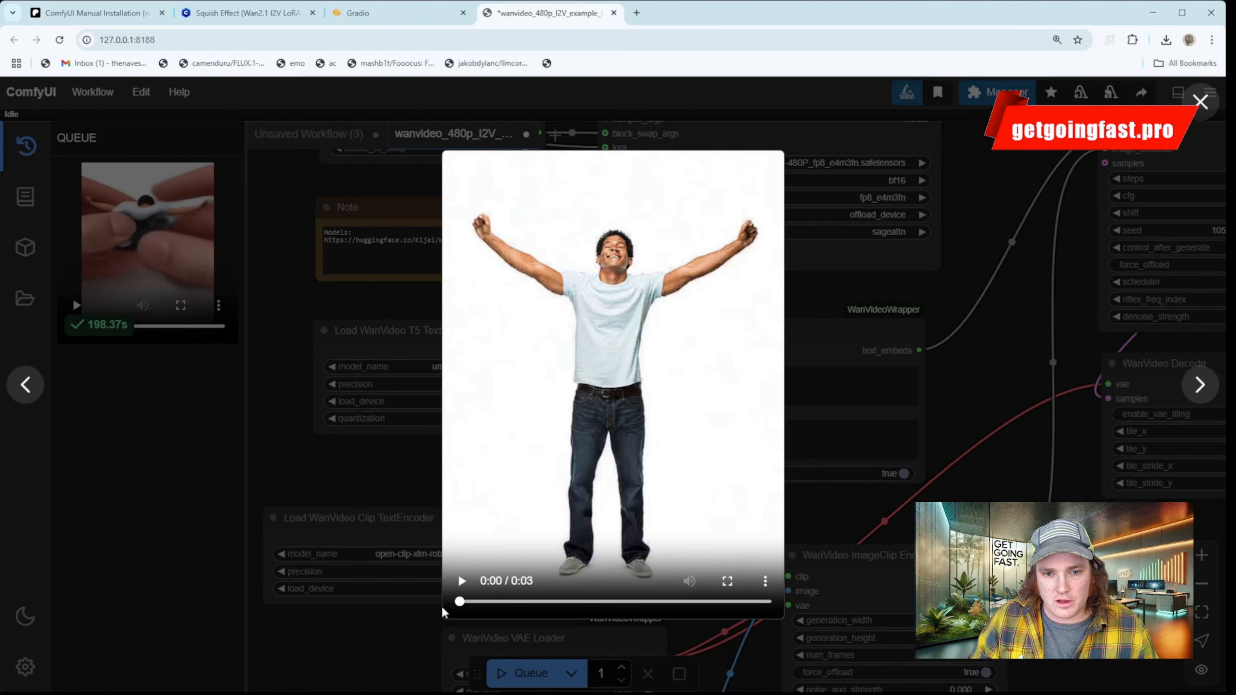
click(470, 582)
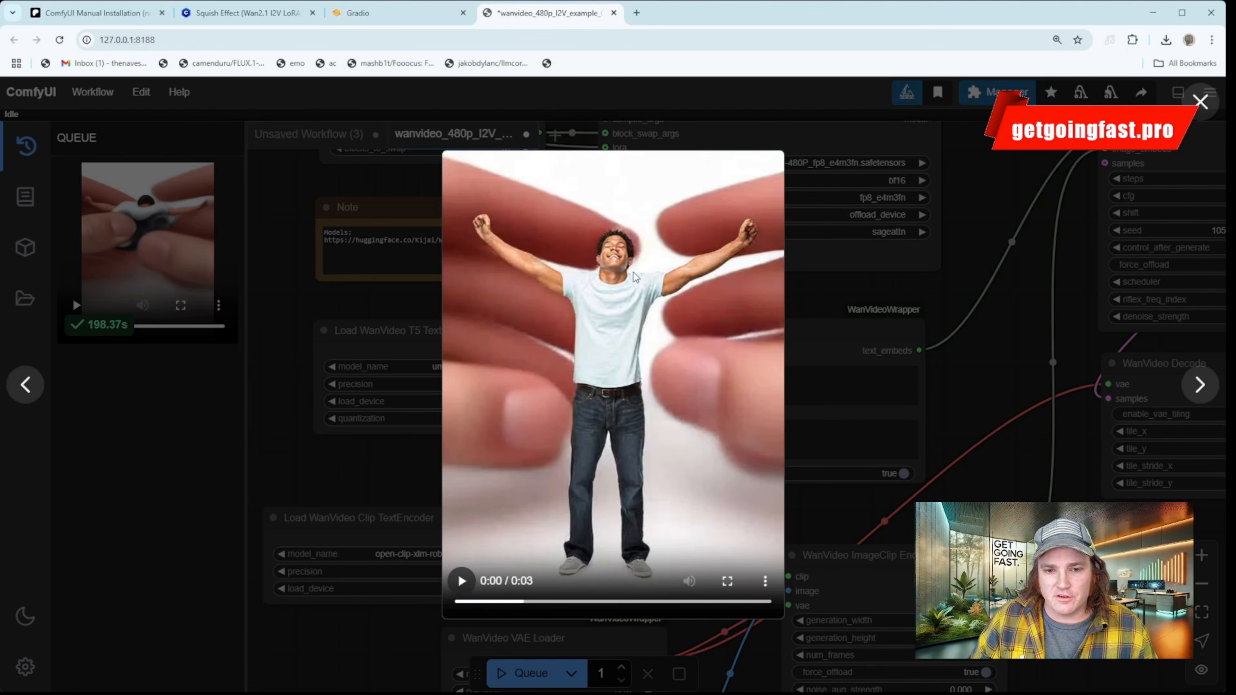
click(459, 582)
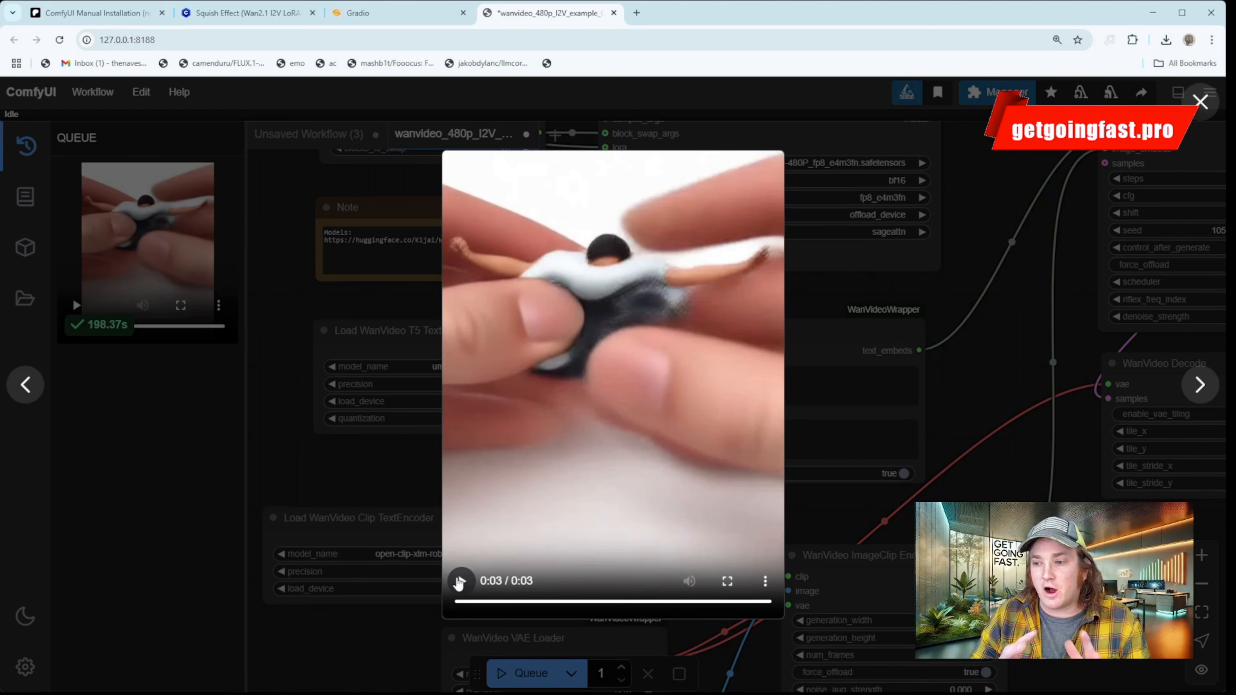
click(459, 582)
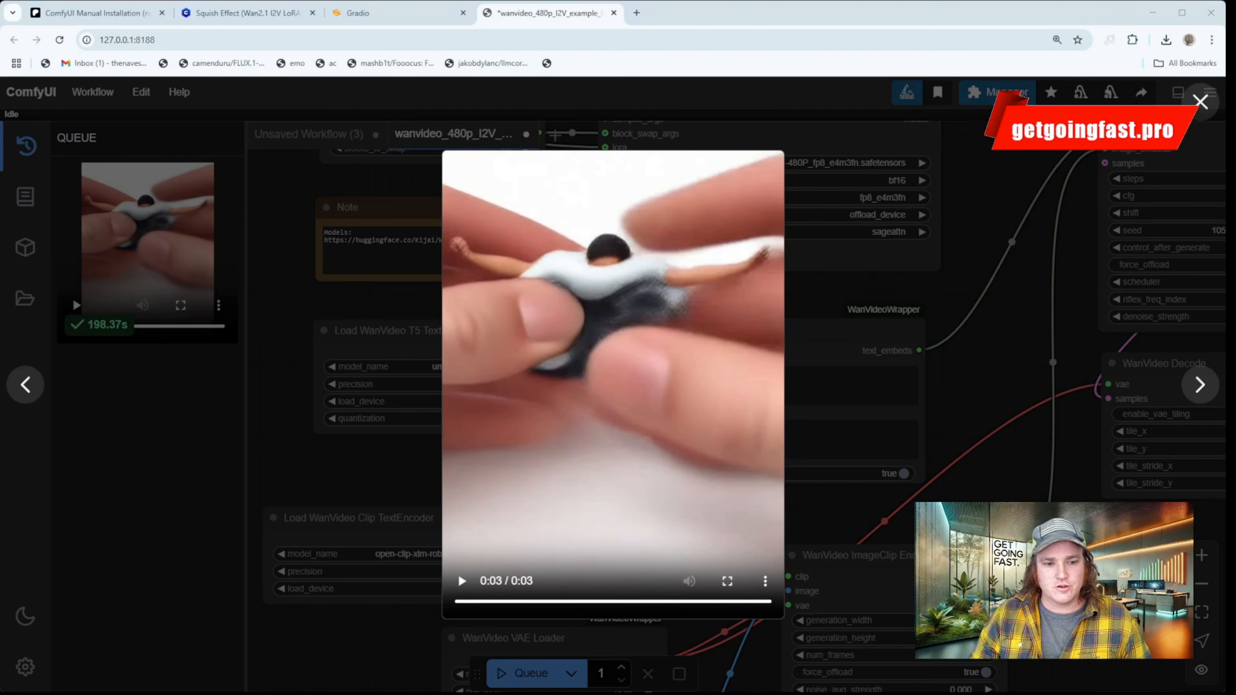
- In File Explorer, go from the StableSwarmUI folder through comfy and ComfyUI into models and open its LoRA location
click(271, 435)
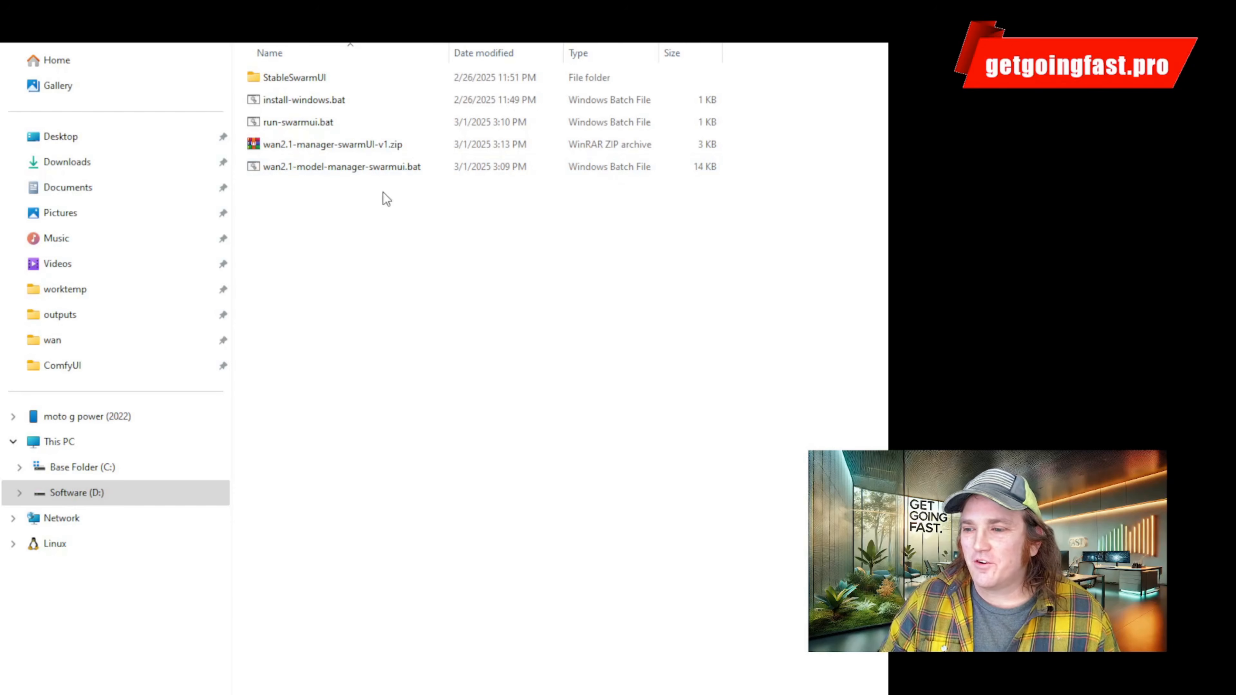
click(319, 82)
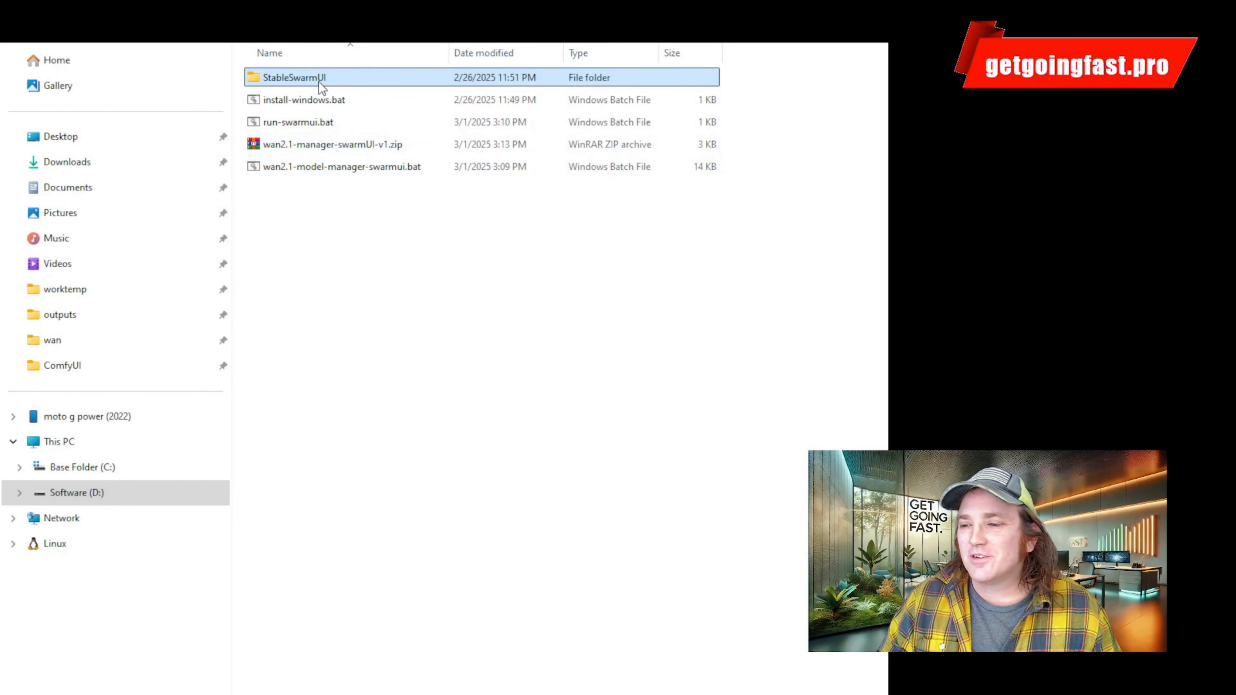
double_click(323, 81)
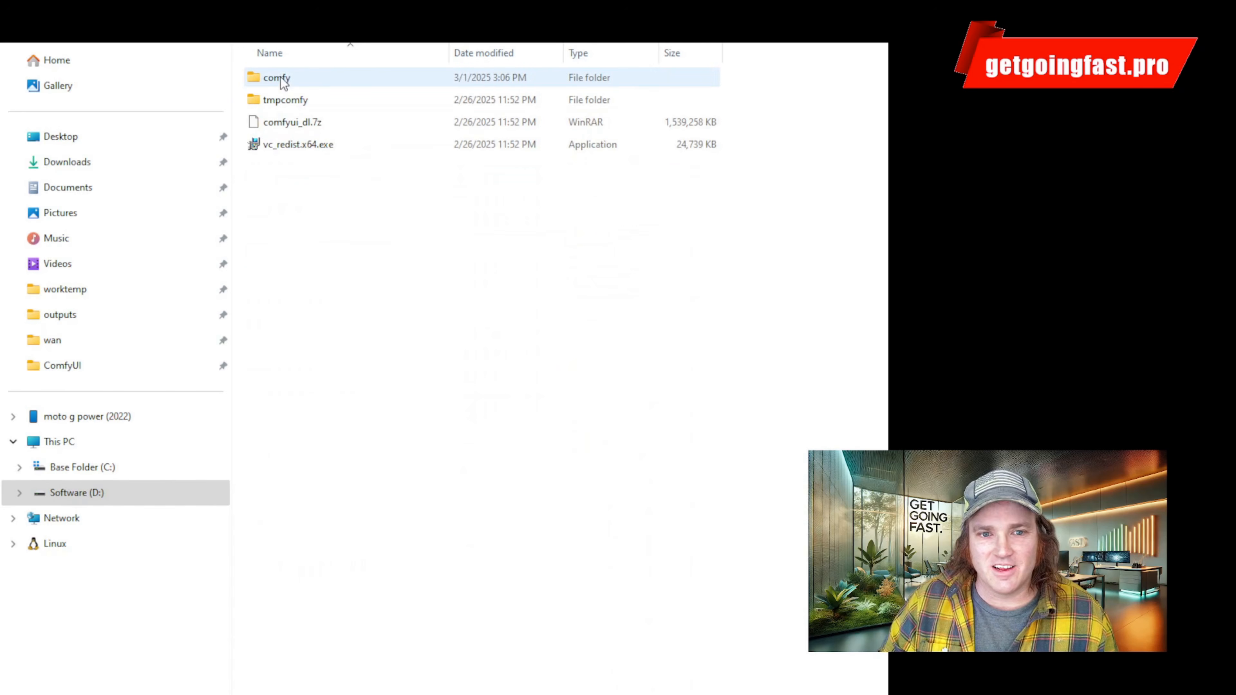
double_click(281, 78)
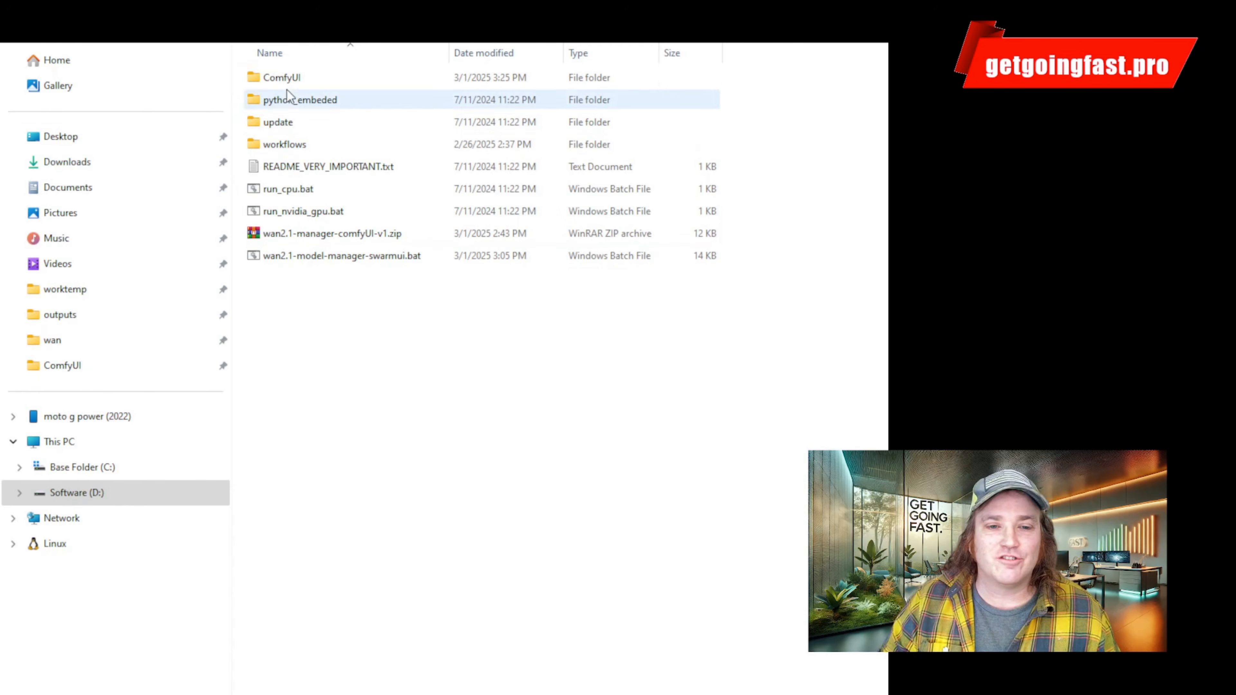
click(304, 78)
double_click(303, 78)
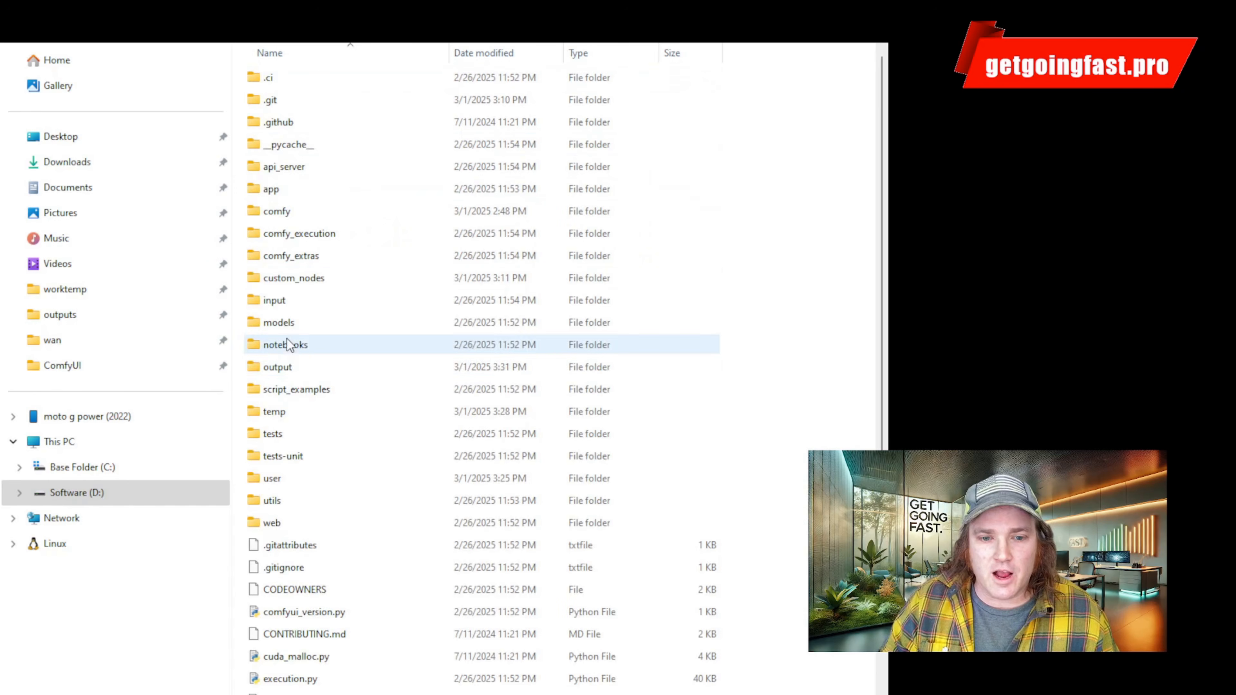
double_click(290, 326)
double_click(279, 300)
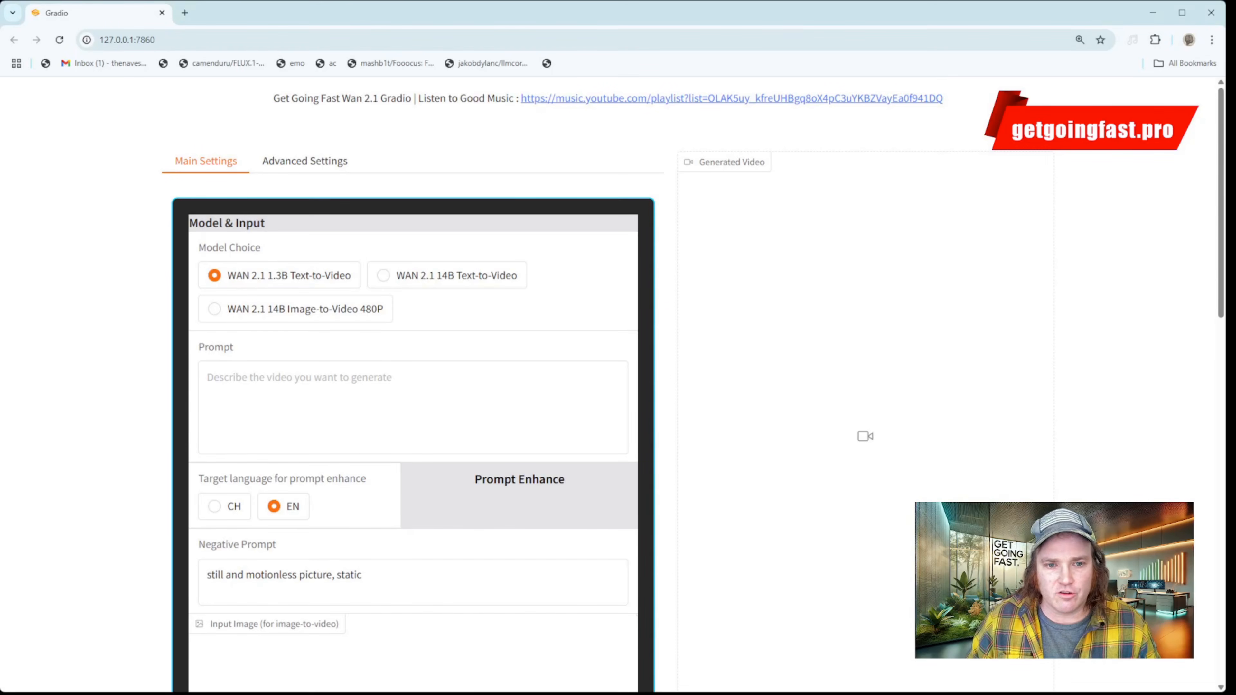
- In the Wan 2.1 Gradio page, choose the WAN 2.1 14B Image-to-Video 480P model and load the portrait photo as input image
scroll(345, 287, down, 3)
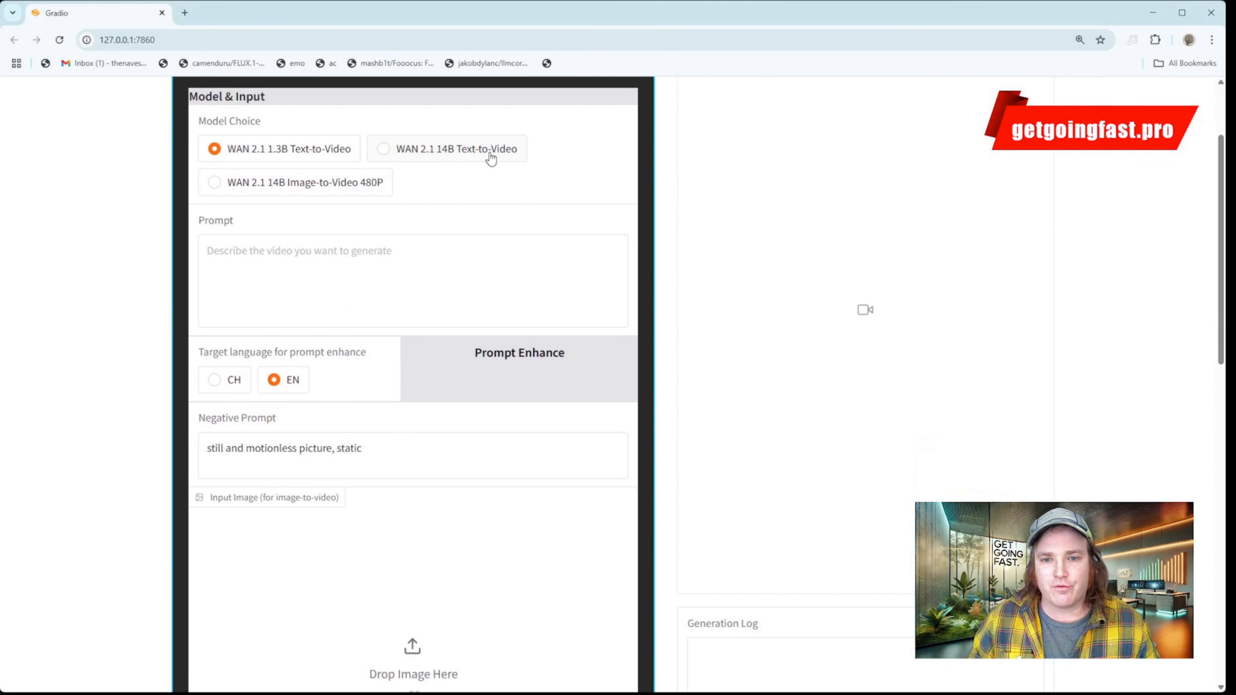
click(292, 190)
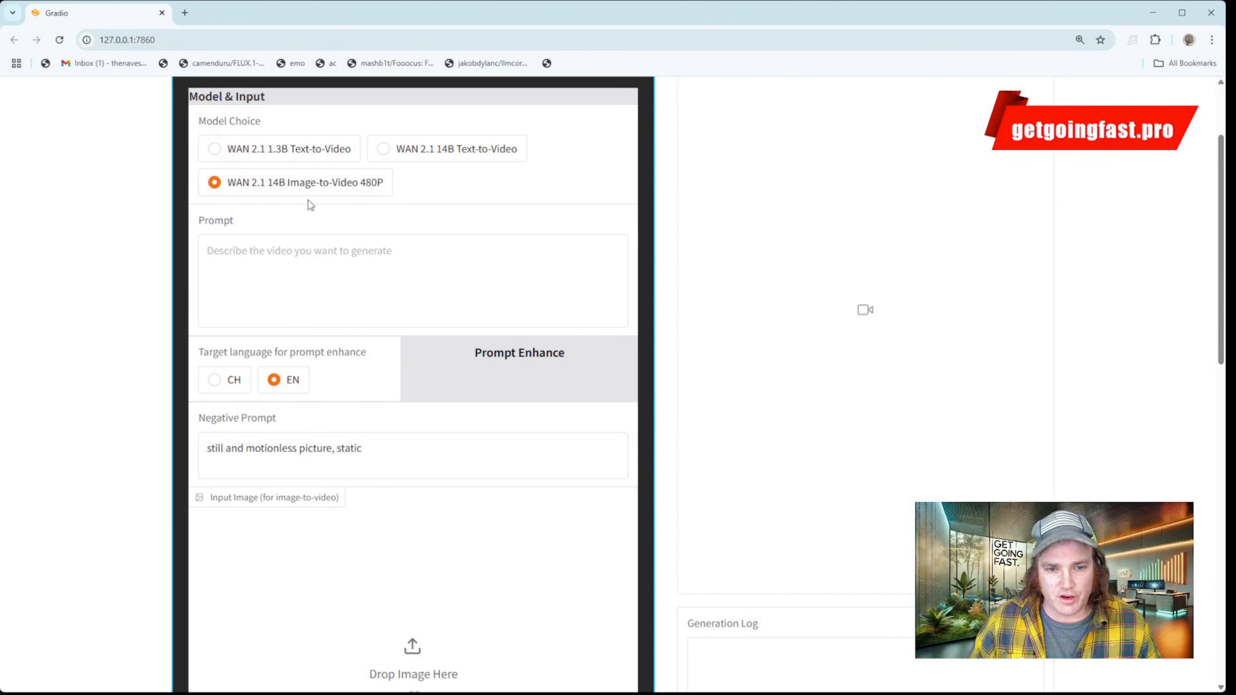
scroll(329, 225, down, 3)
click(331, 148)
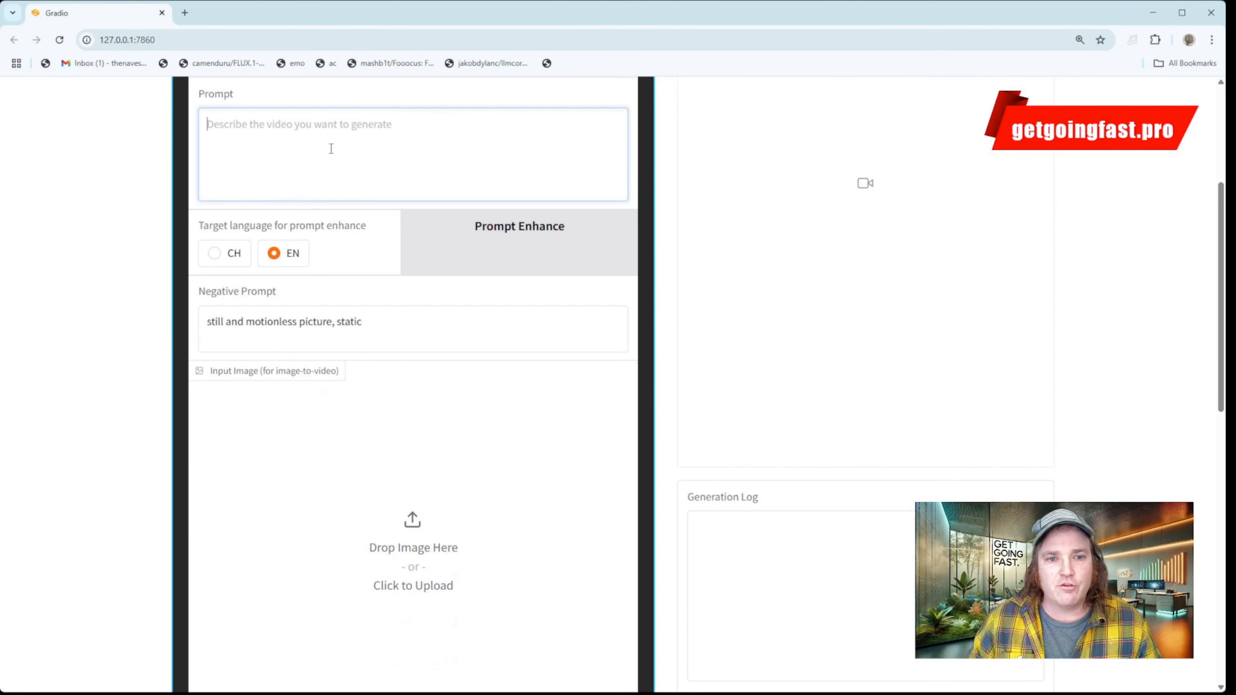
text(s)
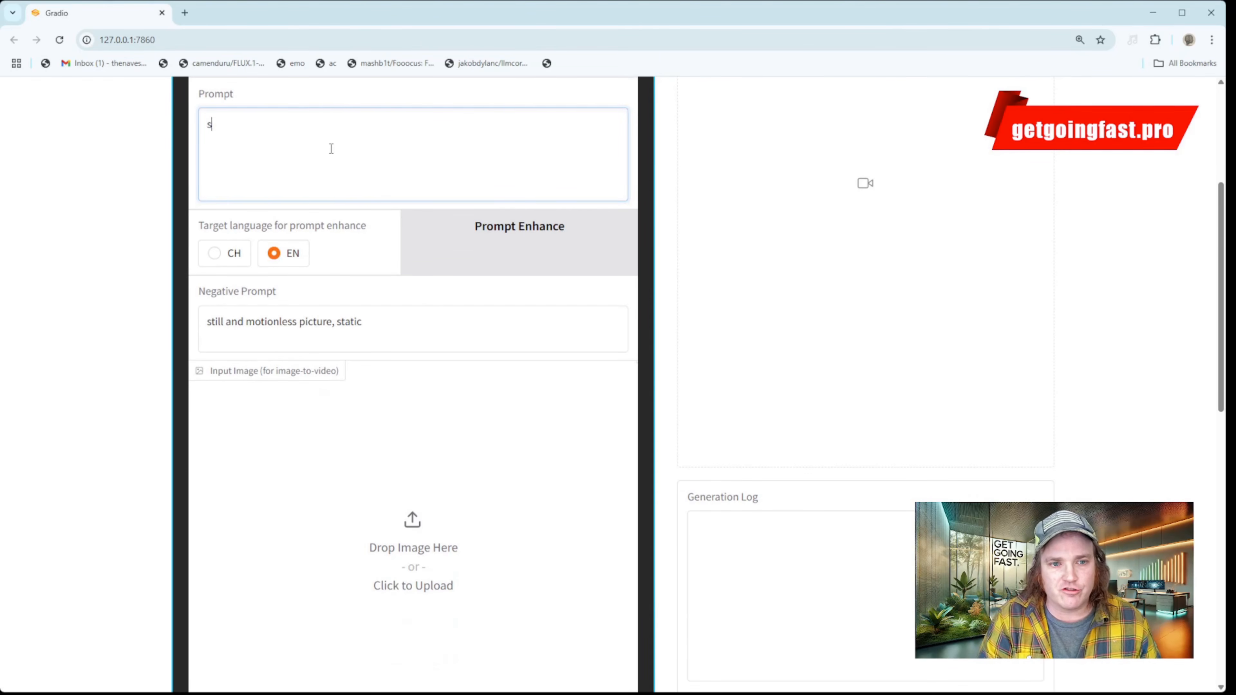
key(BackSpace)
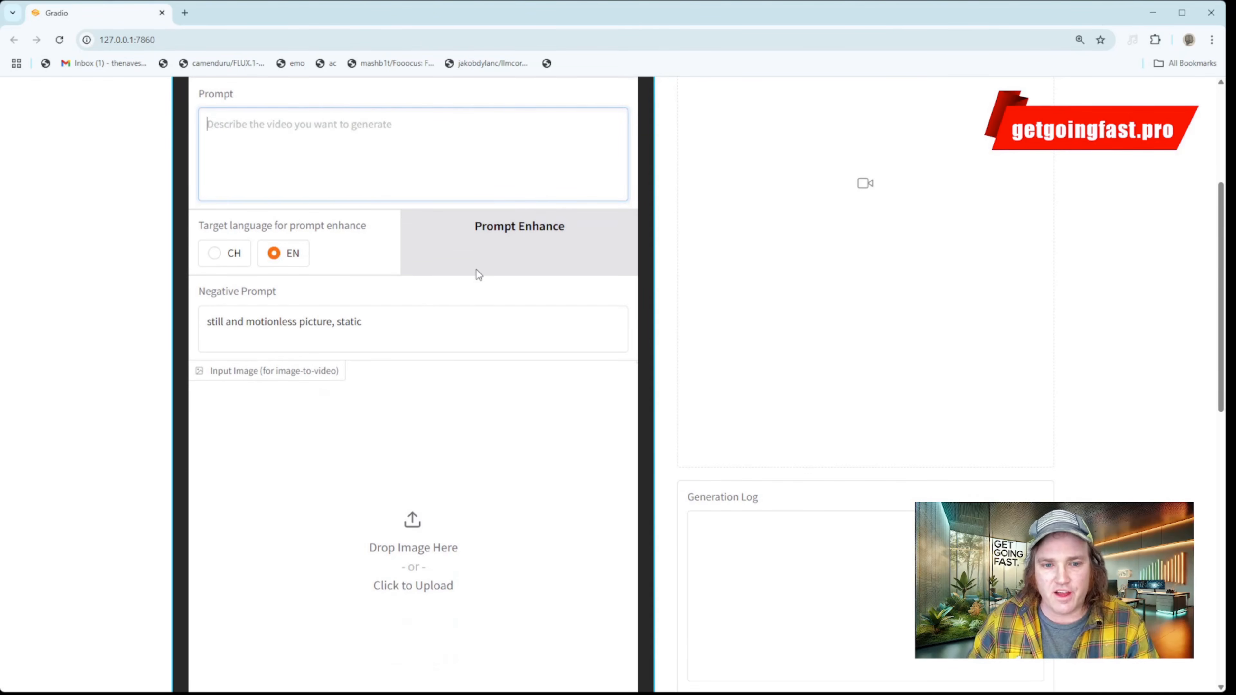
scroll(474, 292, down, 9)
scroll(474, 292, up, 6)
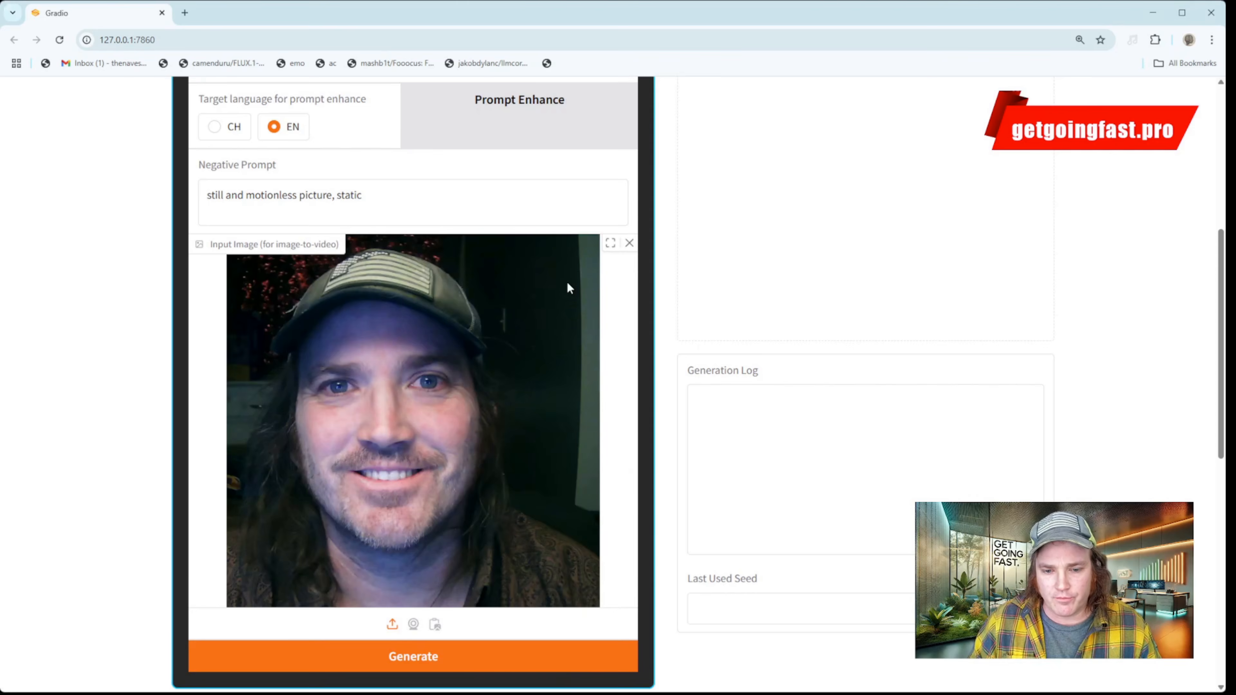
- Review the FPS and frame count under Resolution & Output and the LoRA model options in the advanced settings
scroll(565, 312, down, 8)
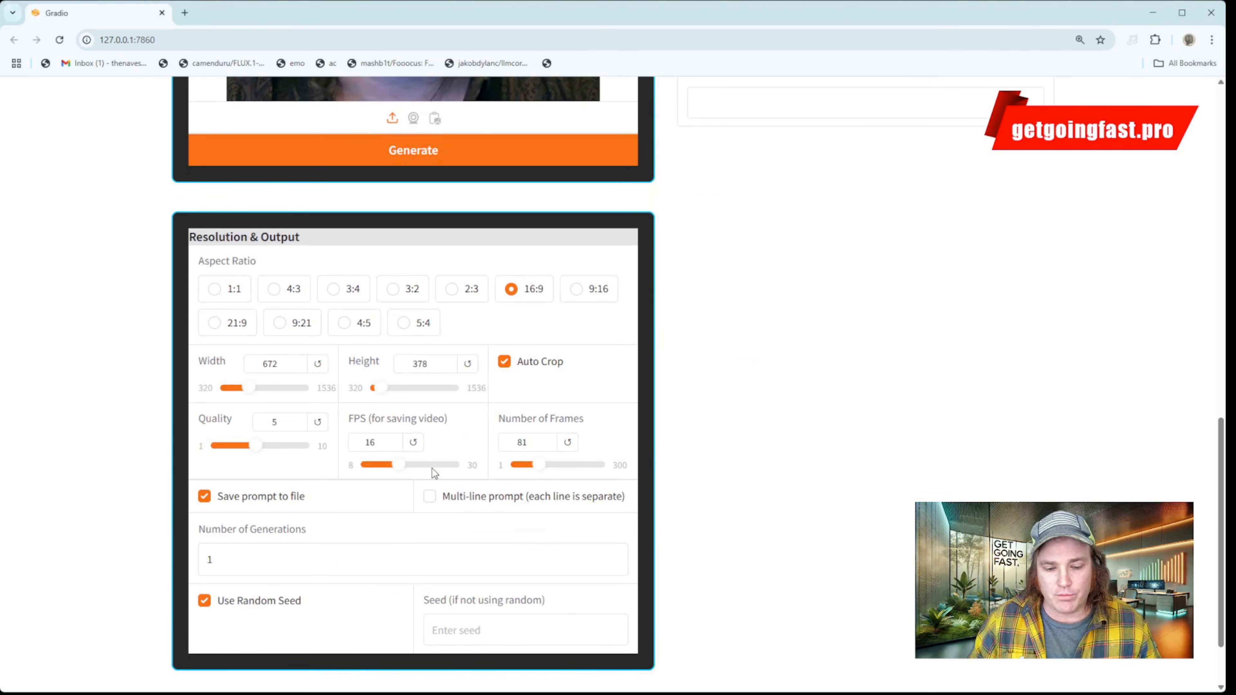
double_click(373, 447)
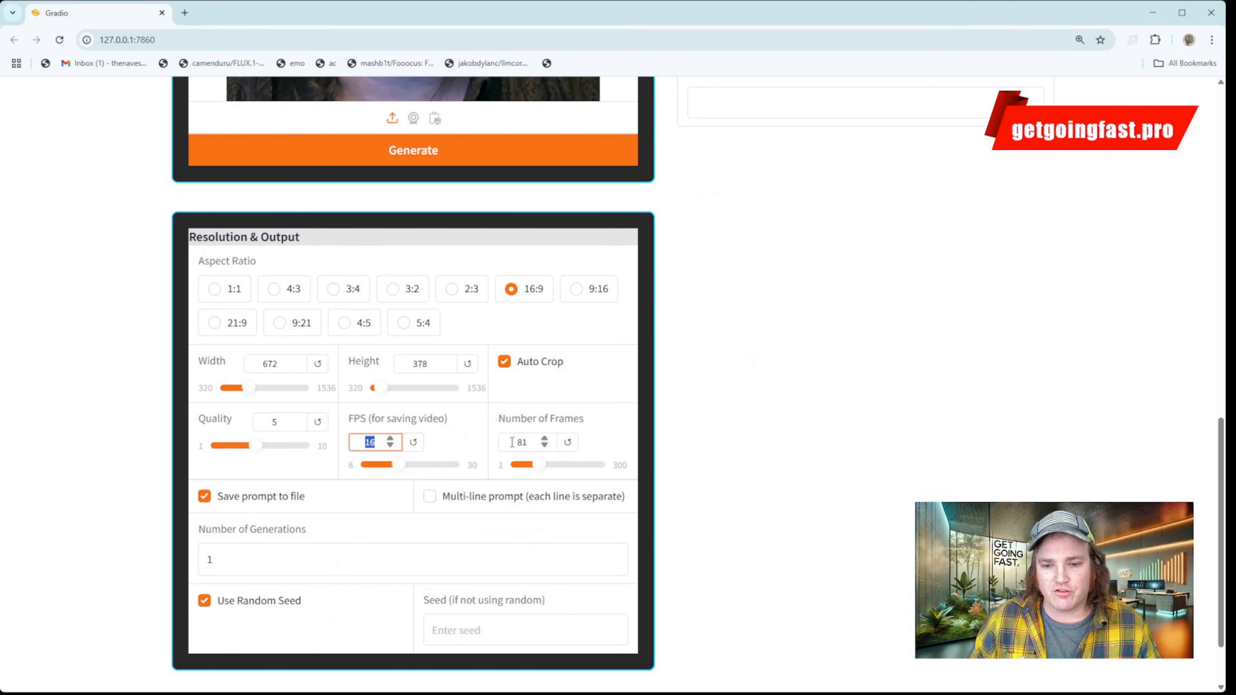
scroll(539, 445, up, 10)
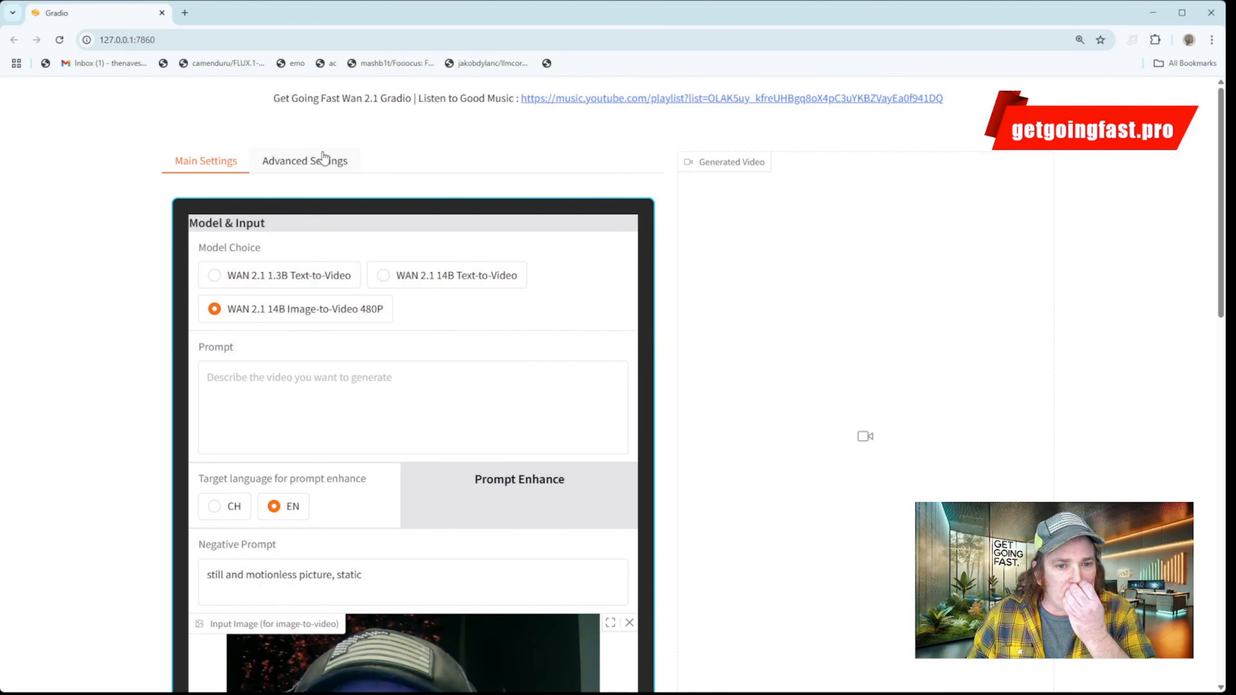
click(331, 161)
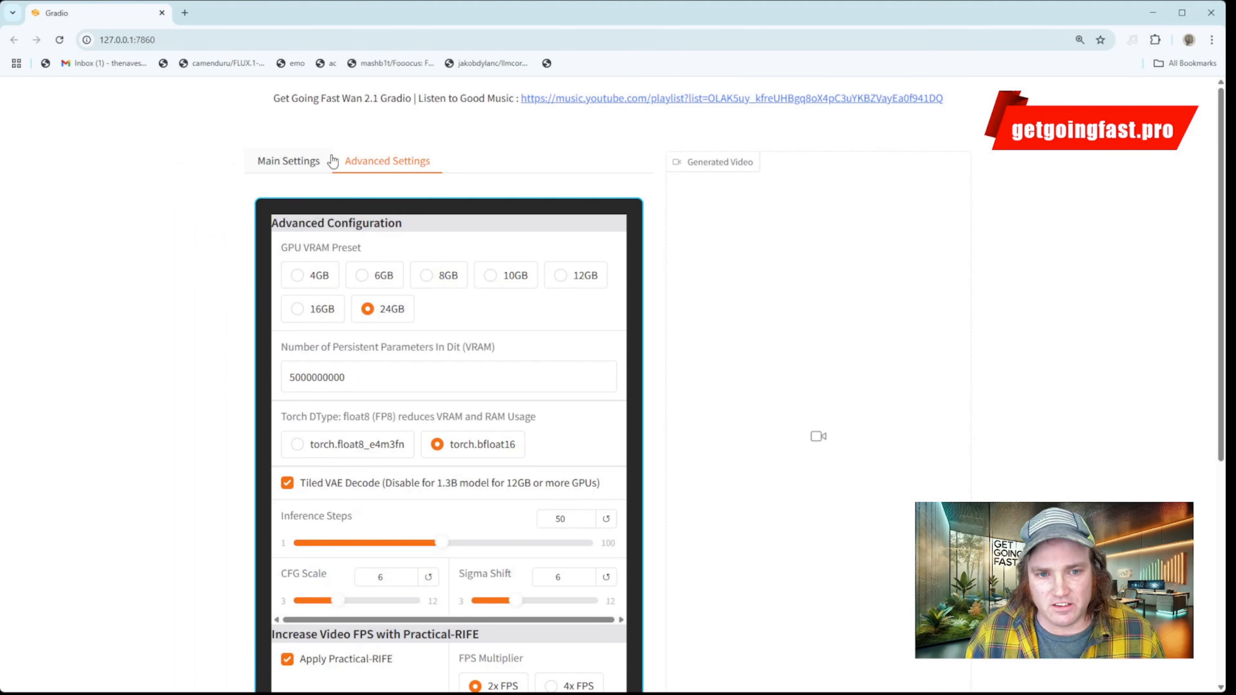
scroll(333, 161, down, 8)
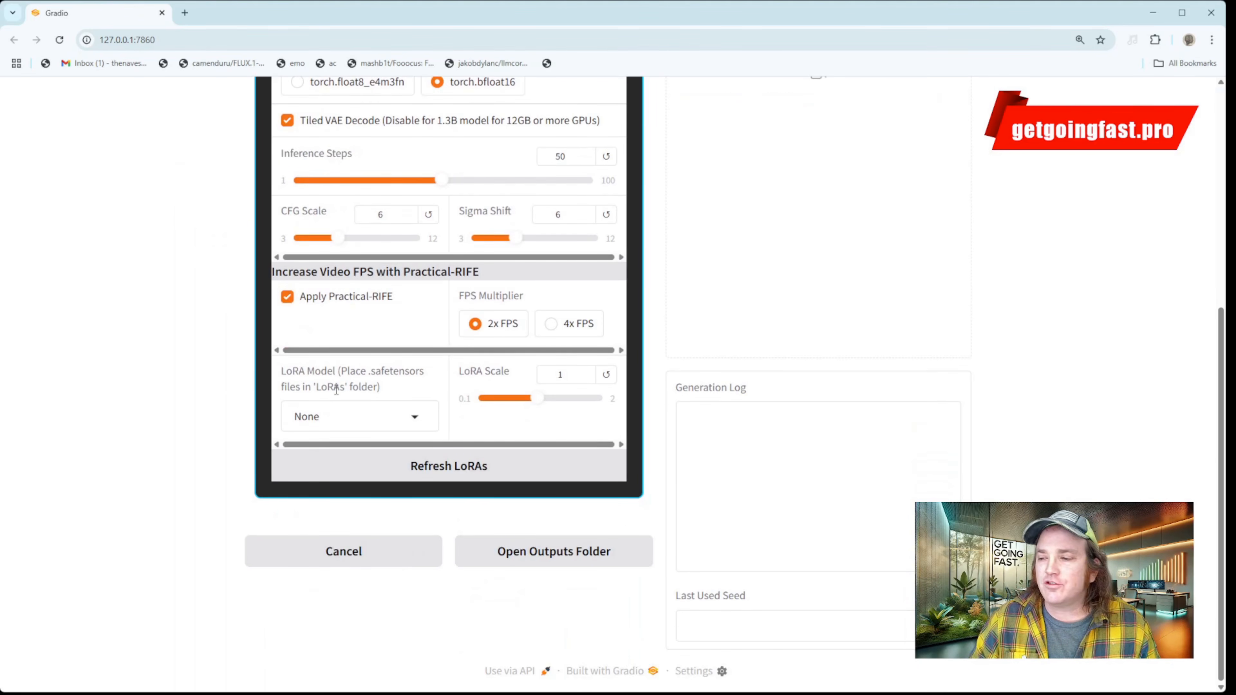
click(401, 418)
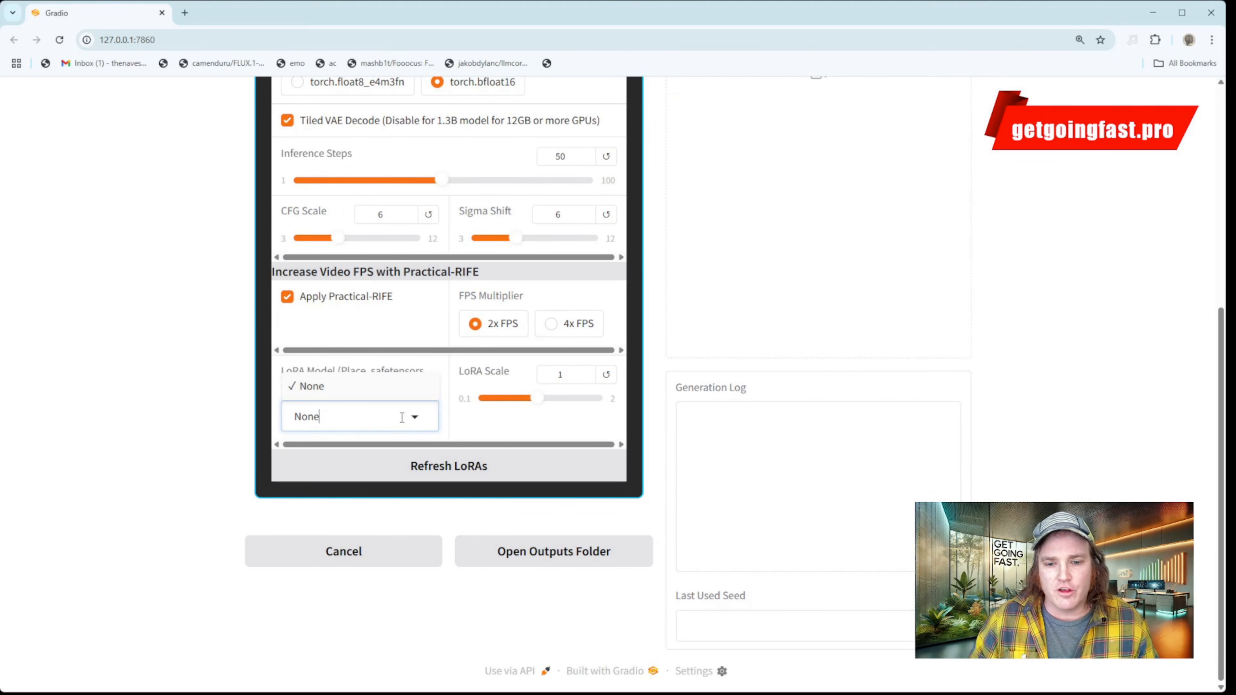
click(415, 366)
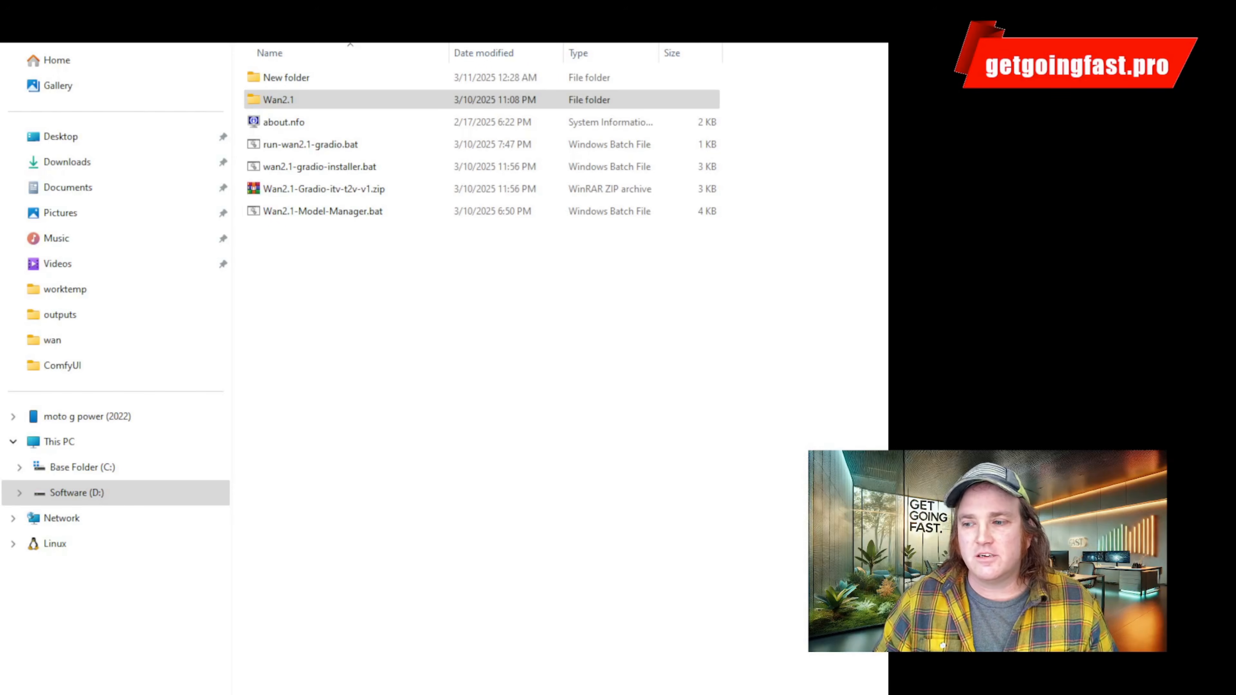
- In File Explorer, open the Wan2.1 folder of the Gradio installation and select its LoRAs folder
click(278, 99)
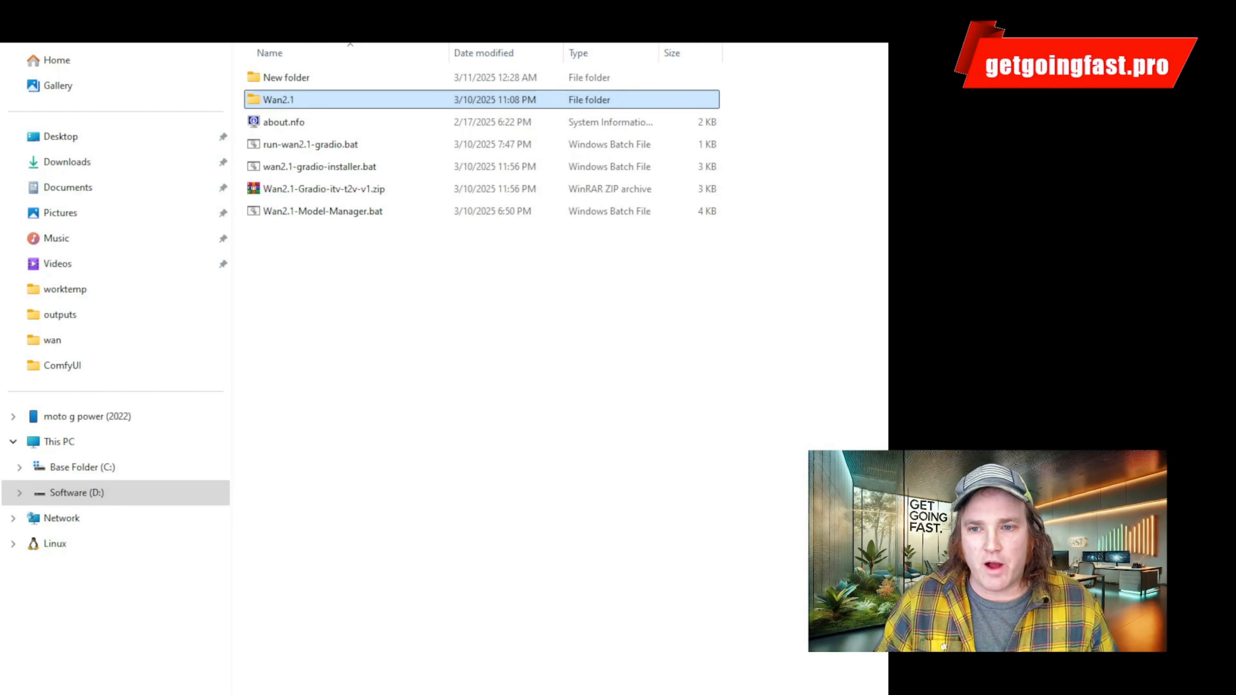
double_click(276, 102)
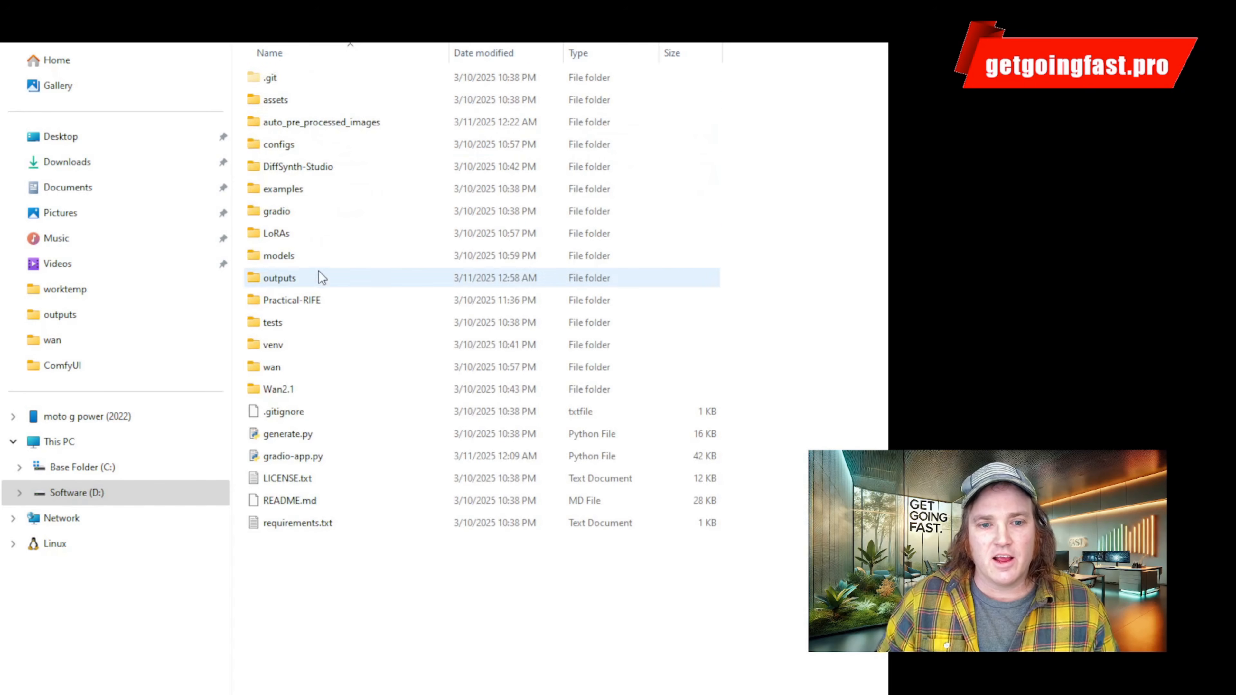
click(284, 241)
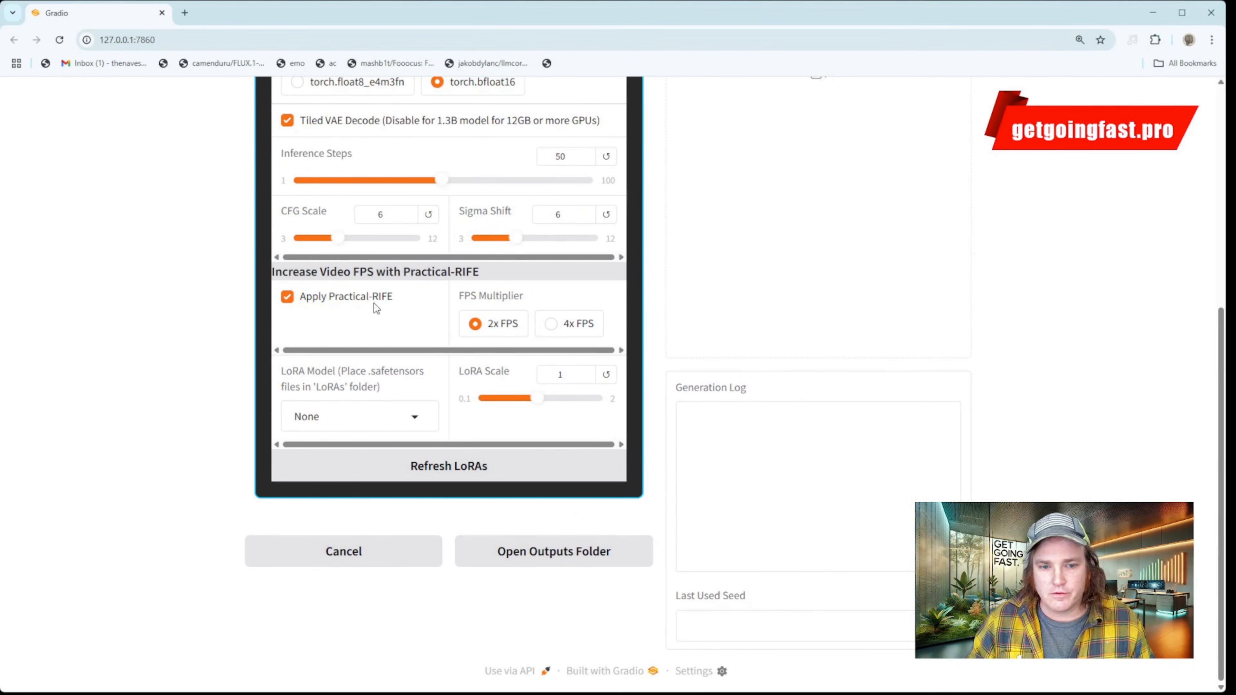
- Back in the Wan 2.1 Gradio page, examine the LoRA model choices in the advanced settings, leaving None selected
scroll(212, 256, up, 5)
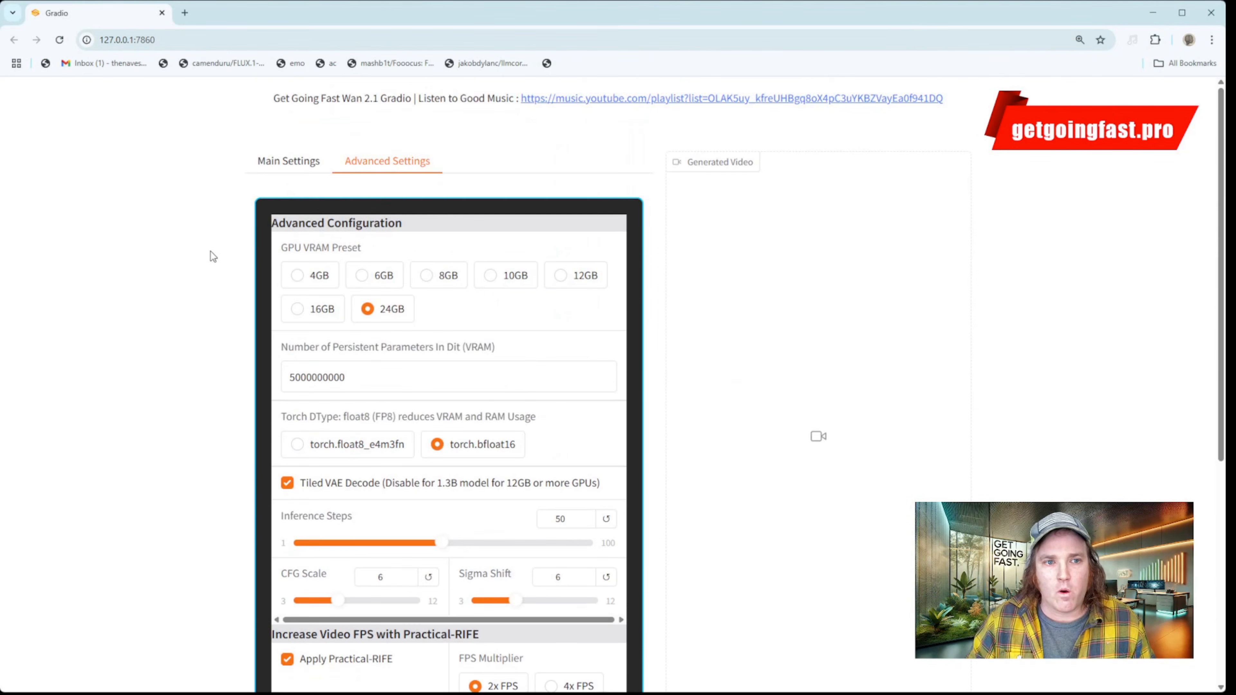
scroll(378, 432, down, 5)
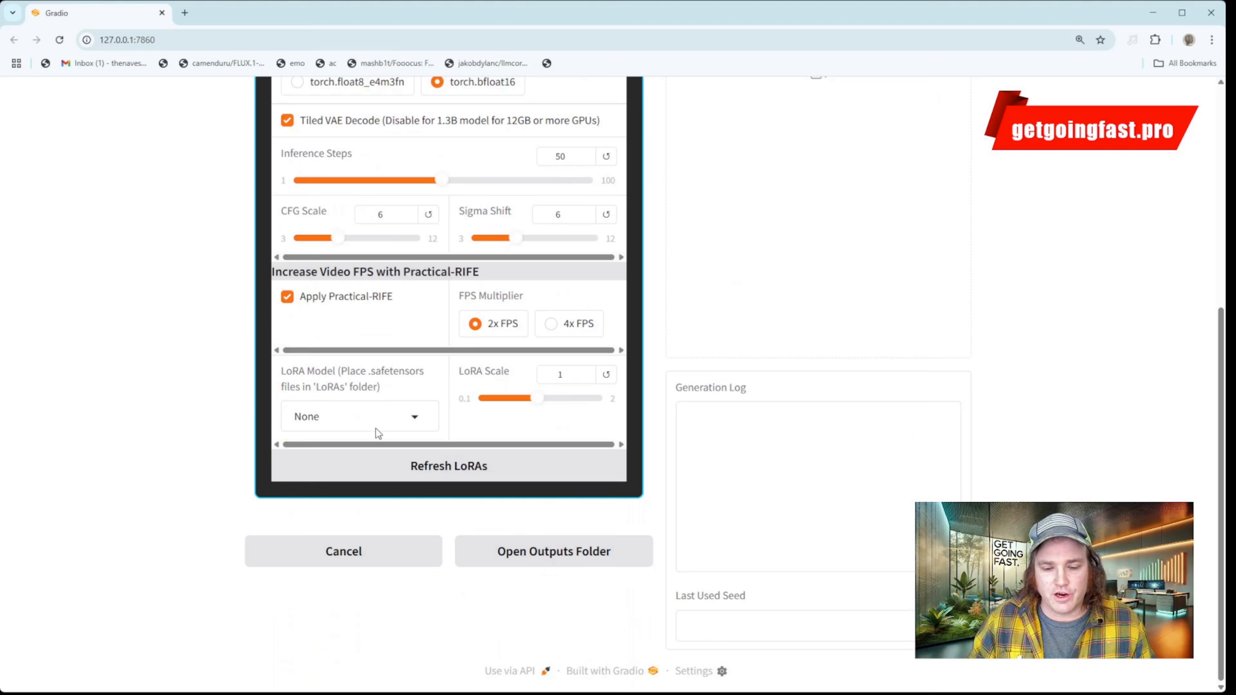
click(358, 418)
click(1009, 444)
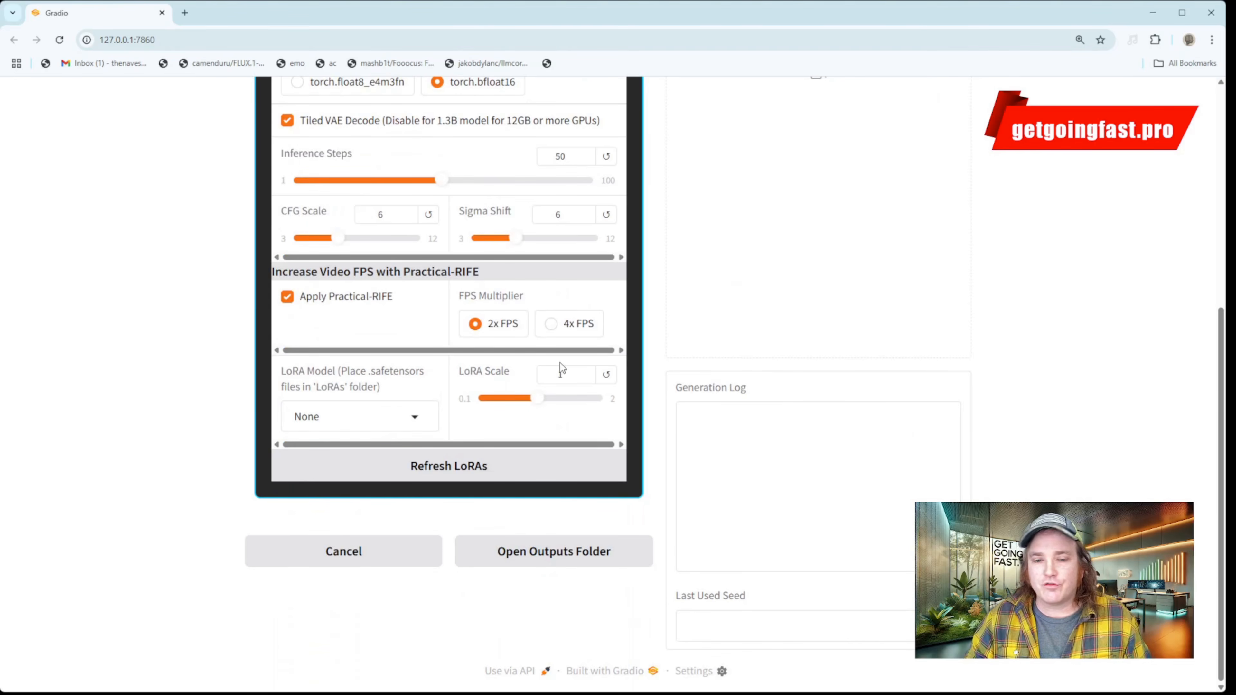
- Return to the main settings and review the prompt field and the Resolution & Output options
scroll(559, 367, up, 5)
click(305, 169)
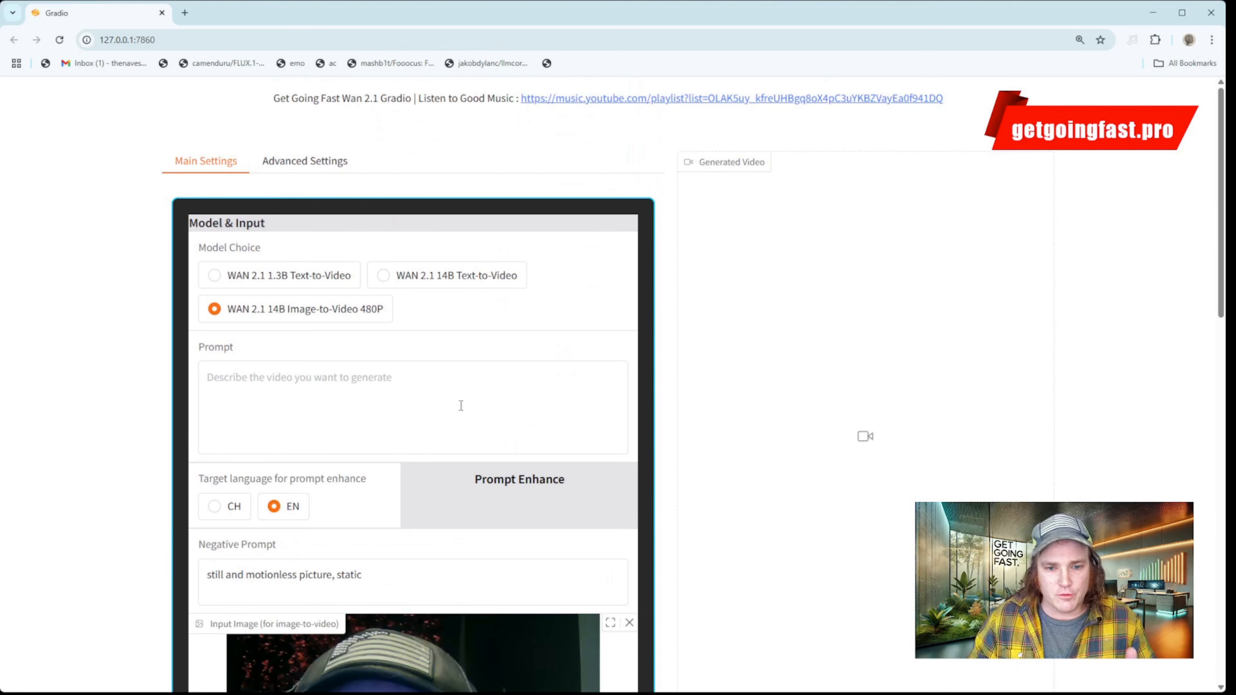
click(314, 395)
scroll(355, 532, down, 10)
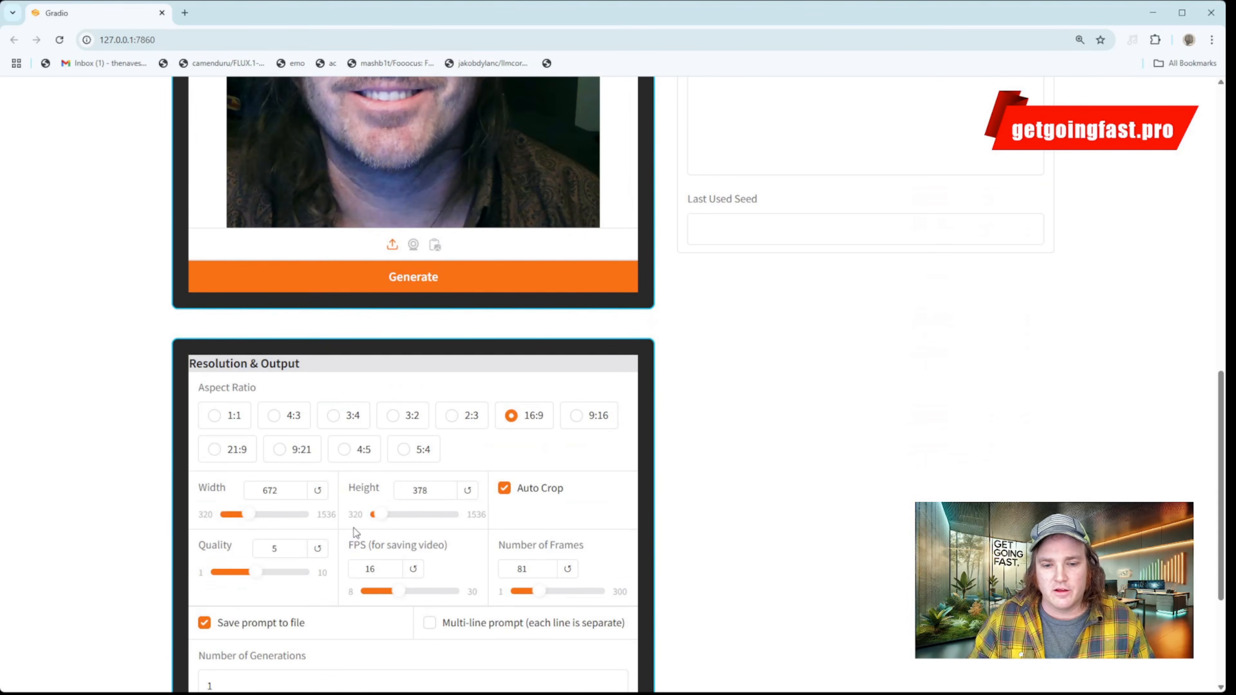